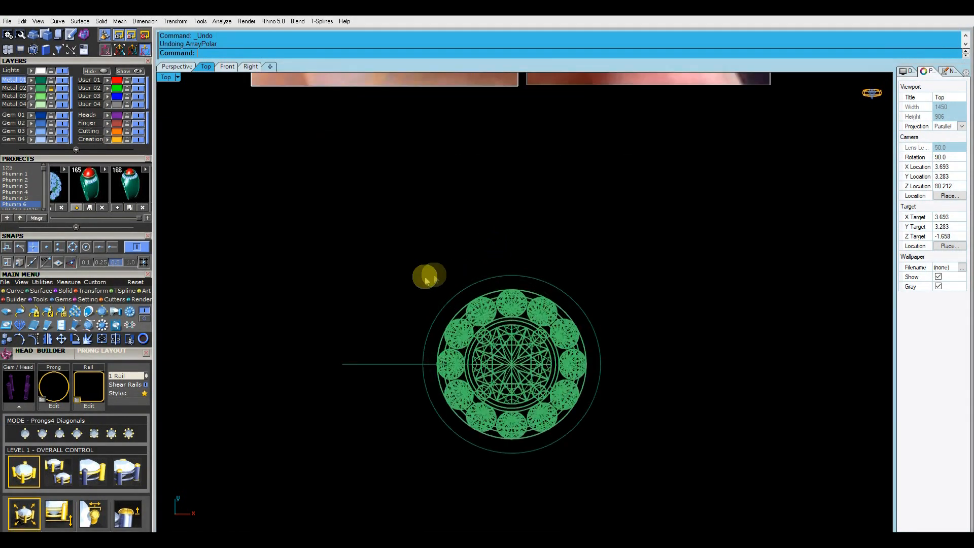
# Polar array the horizontal line around the origin with 6 items and a 360-degree fill angle.
pyautogui.moveTo(370, 331); pyautogui.dragTo(369, 234, button='right')
pyautogui.write('A0')
pyautogui.press('Return')
pyautogui.press('Return')
pyautogui.press('Return')
pyautogui.press('Return')
pyautogui.click(527, 168)
pyautogui.moveTo(527, 168); pyautogui.dragTo(529, 193, button='right')
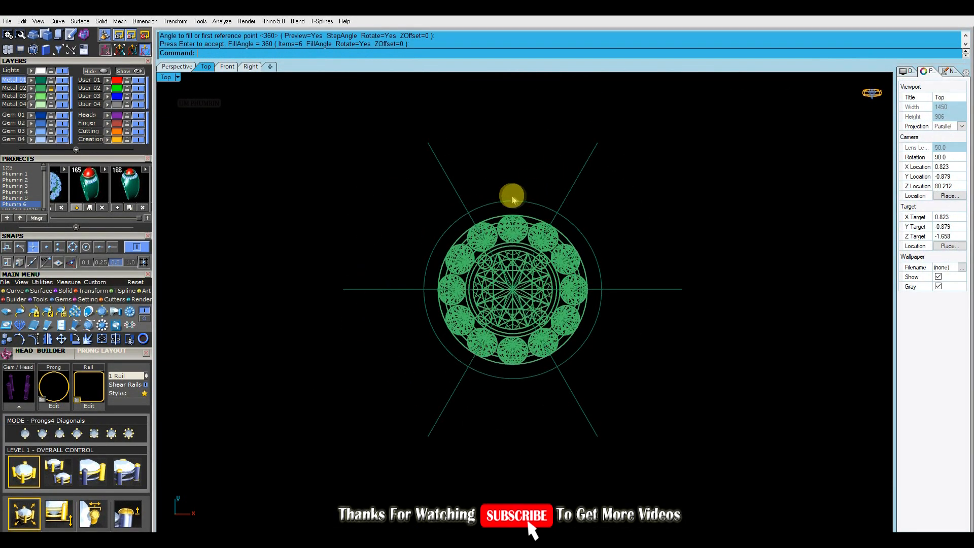
# Offset the circle surrounding the halo outward by 1.05 with sharp corners.
pyautogui.click(510, 202)
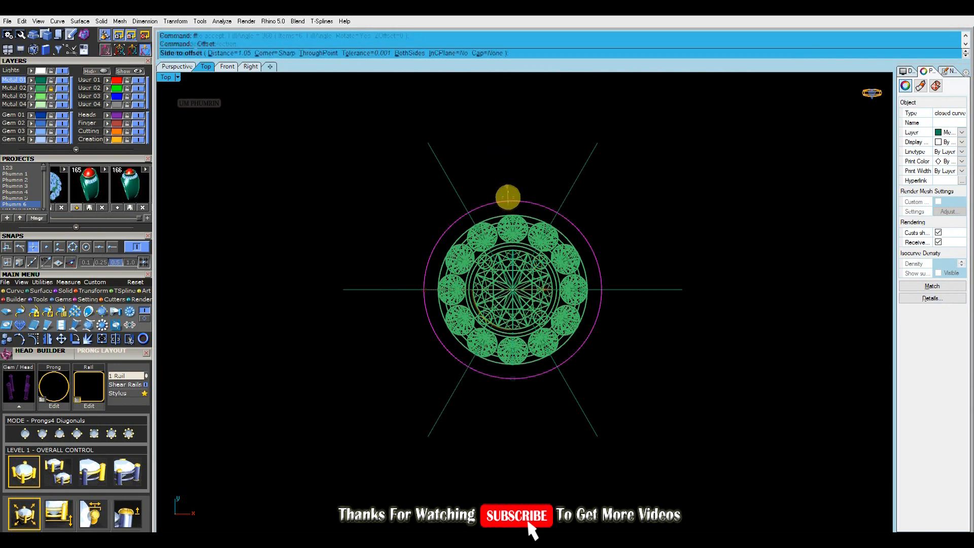
pyautogui.press('Return')
pyautogui.click(509, 160)
pyautogui.click(515, 168)
pyautogui.click(509, 187)
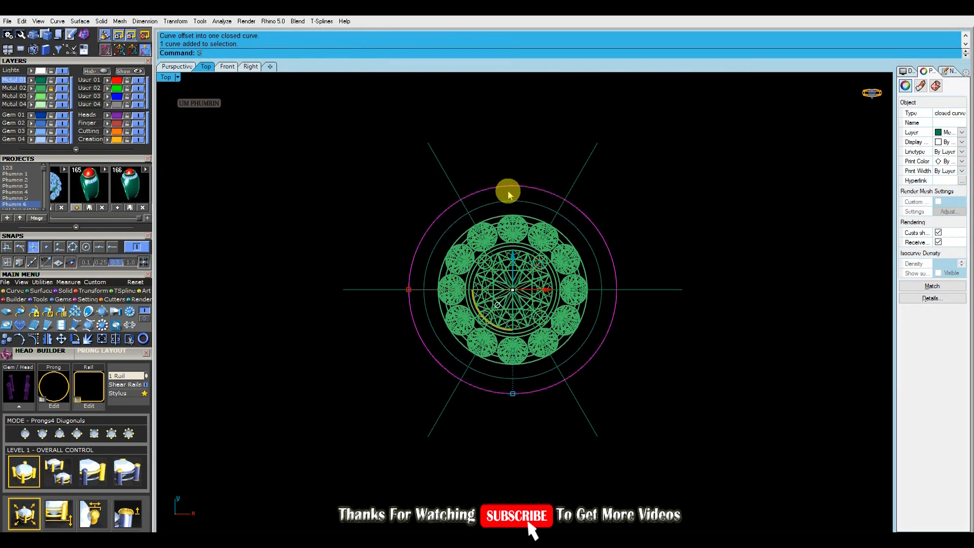
# Split the offset circle where the two upper diagonal lines cross it, and delete its larger portion and the original inner circle.
pyautogui.write('Ss')
pyautogui.press('Return')
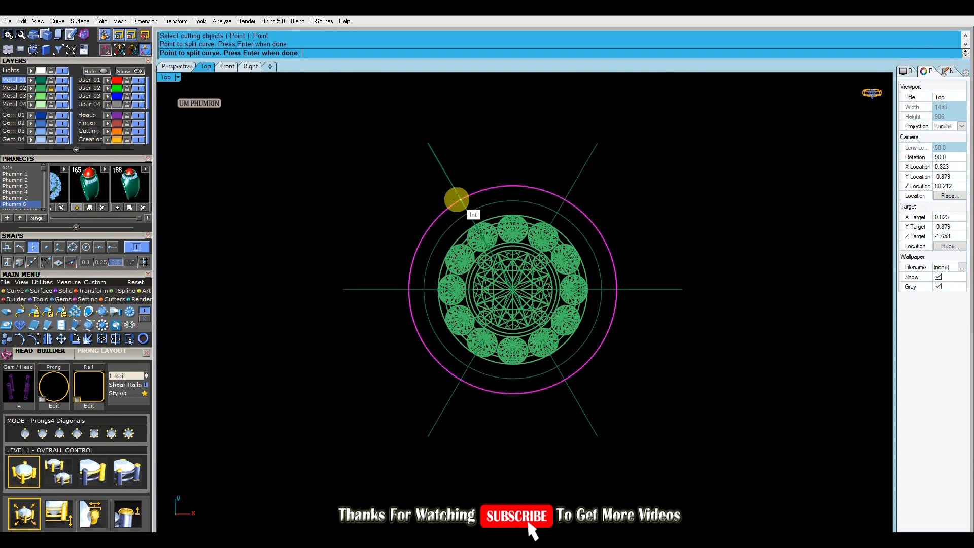
pyautogui.press('Return')
pyautogui.keyDown('ctrl'); pyautogui.click(528, 188); pyautogui.keyUp('ctrl')
pyautogui.press('Delete')
pyautogui.click(529, 203)
pyautogui.press('Delete')
# Rebuild the remaining arc with a point count of 5 and degree 3, deleting the input.
pyautogui.click(523, 187)
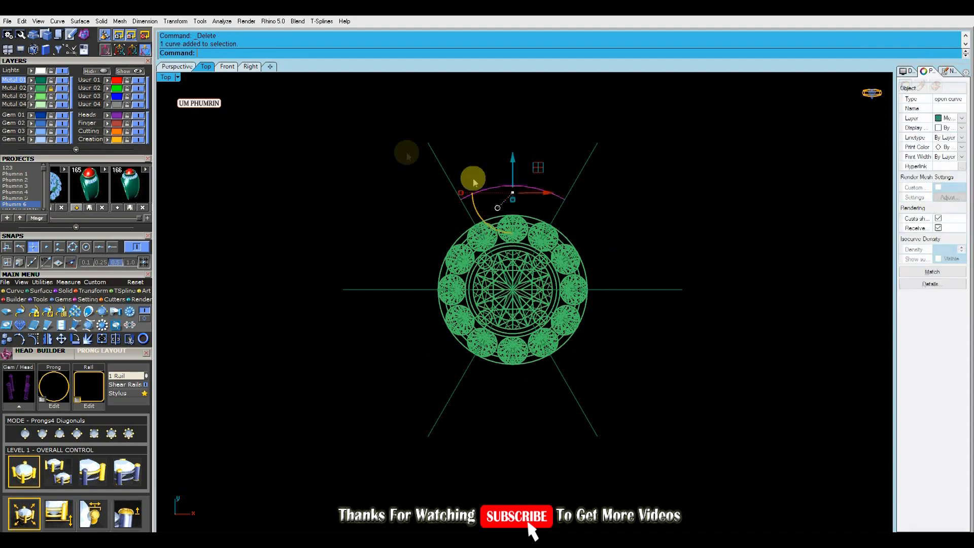
pyautogui.click(184, 66)
pyautogui.moveTo(473, 219); pyautogui.dragTo(359, 173, button='right')
pyautogui.click(63, 72)
pyautogui.moveTo(469, 224); pyautogui.dragTo(629, 208, button='right')
pyautogui.scroll(3, 541, 289)
pyautogui.scroll(3, 541, 289)
pyautogui.moveTo(539, 282); pyautogui.dragTo(524, 242, button='right')
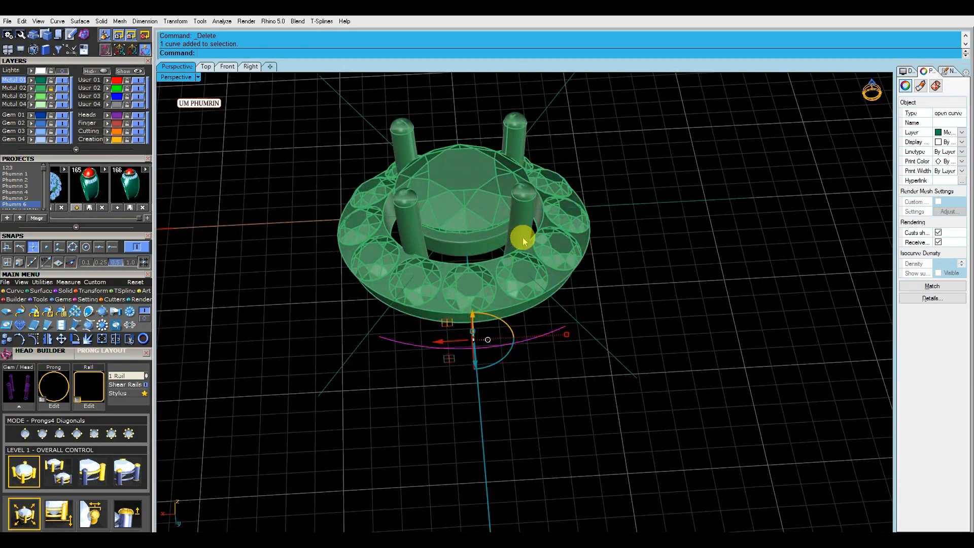
pyautogui.write('build')
pyautogui.press('Return')
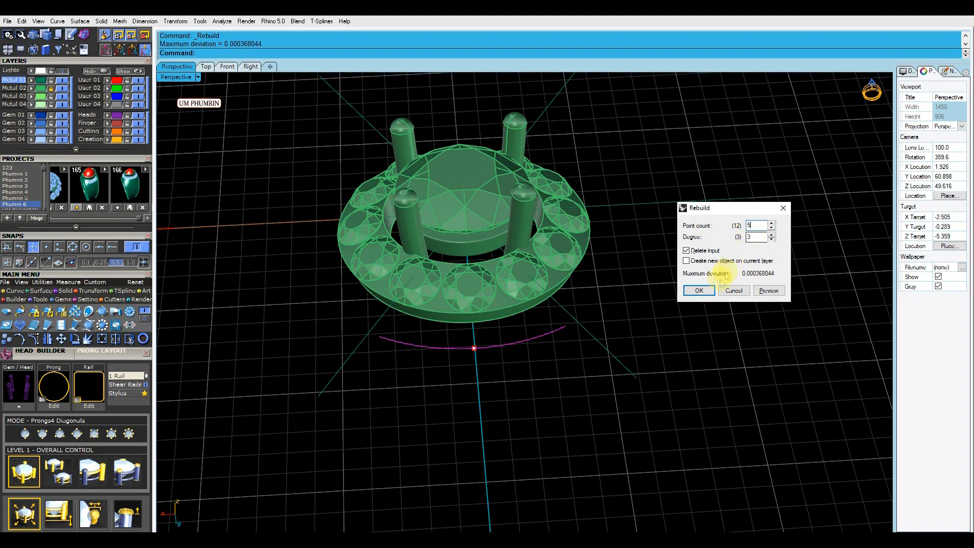
pyautogui.click(699, 292)
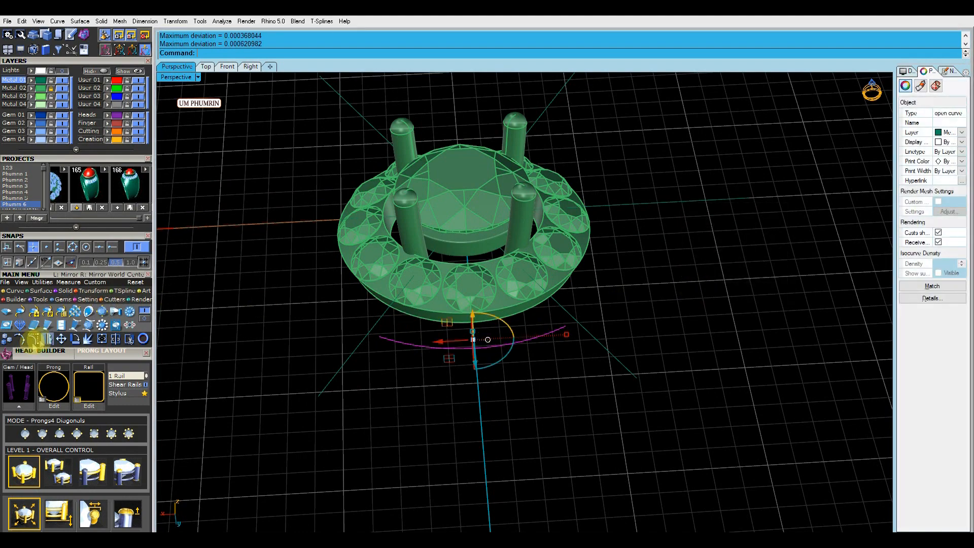
# Show the rebuilt arc's control points and raise the three inner ones, with the centre point highest.
pyautogui.click(31, 338)
pyautogui.moveTo(472, 330); pyautogui.dragTo(386, 223, button='right')
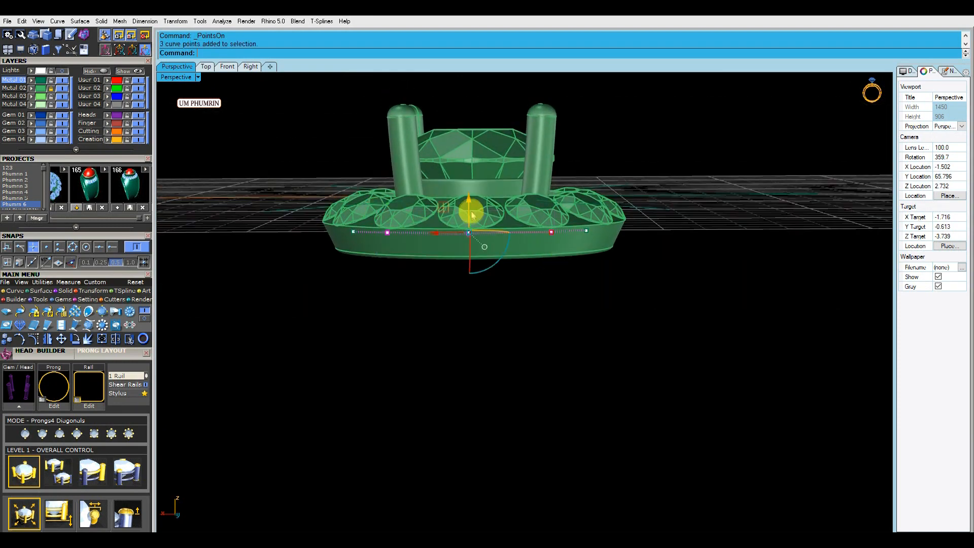
pyautogui.moveTo(479, 208); pyautogui.dragTo(522, 208)
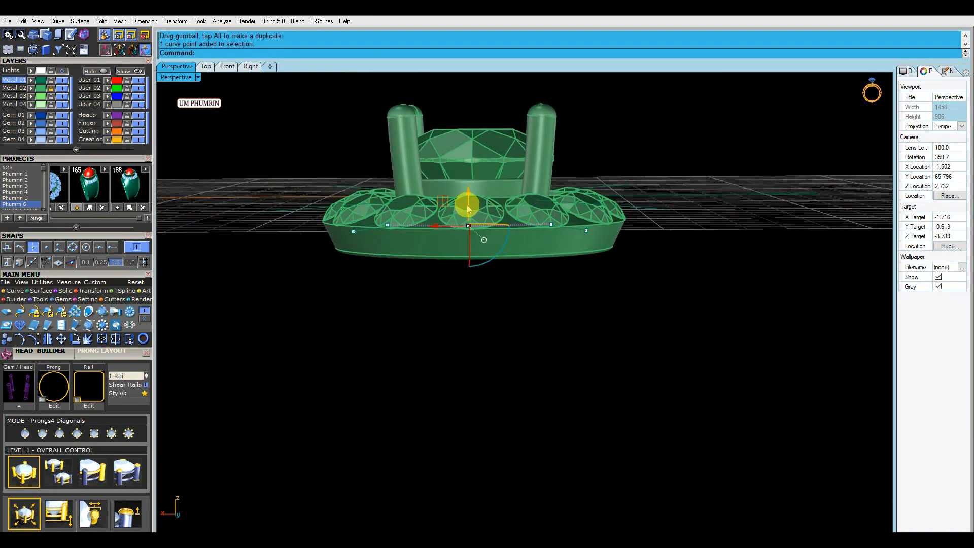
pyautogui.click(363, 232)
# Move the six radial construction lines to the User 04 layer and hide that layer.
pyautogui.moveTo(492, 218); pyautogui.dragTo(556, 314, button='right')
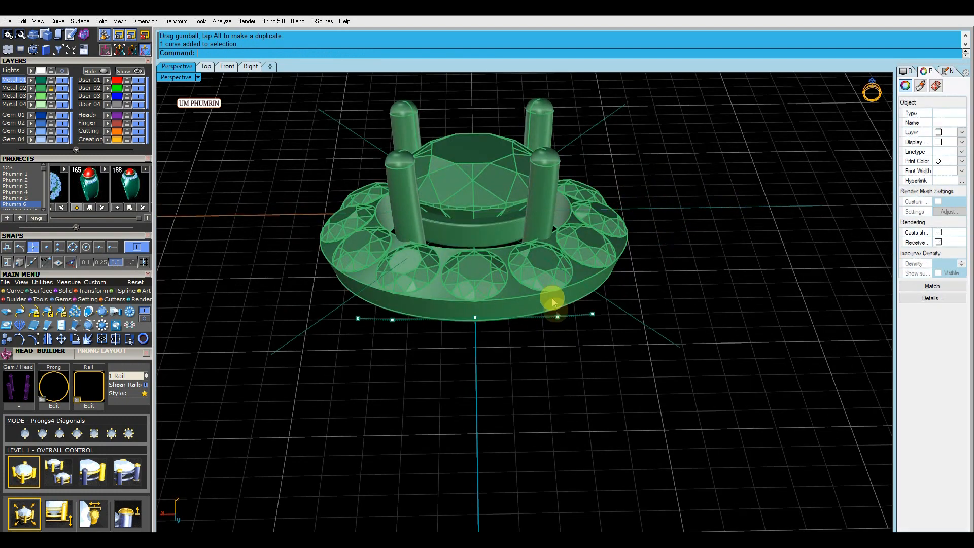
pyautogui.scroll(-2, 556, 304)
pyautogui.moveTo(556, 229); pyautogui.dragTo(322, 157)
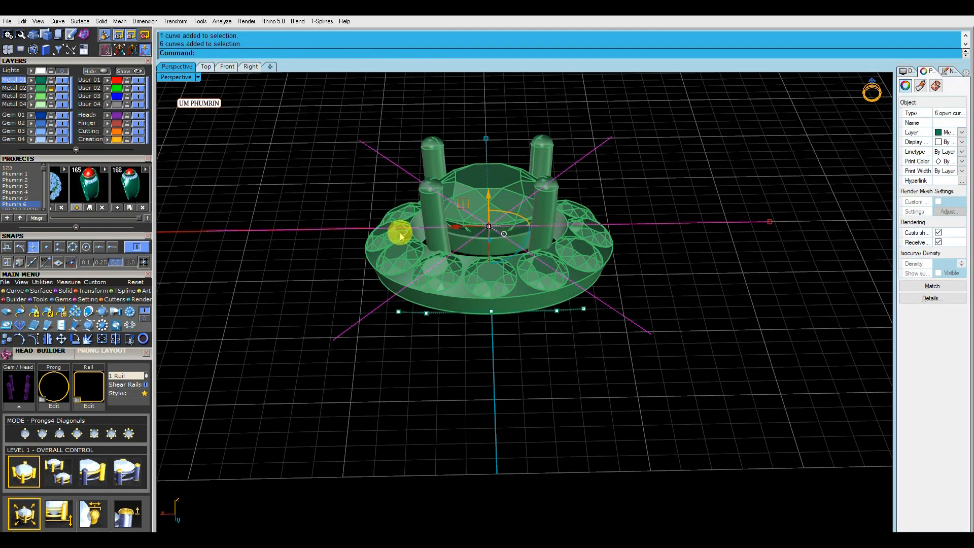
pyautogui.click(108, 104)
pyautogui.click(138, 104)
# Lower the arc's two end control points together and close control point editing.
pyautogui.moveTo(489, 284); pyautogui.dragTo(485, 213, button='right')
pyautogui.moveTo(358, 237); pyautogui.dragTo(412, 271)
pyautogui.keyDown('shift'); pyautogui.click(581, 251); pyautogui.keyUp('shift')
pyautogui.scroll(3, 497, 230)
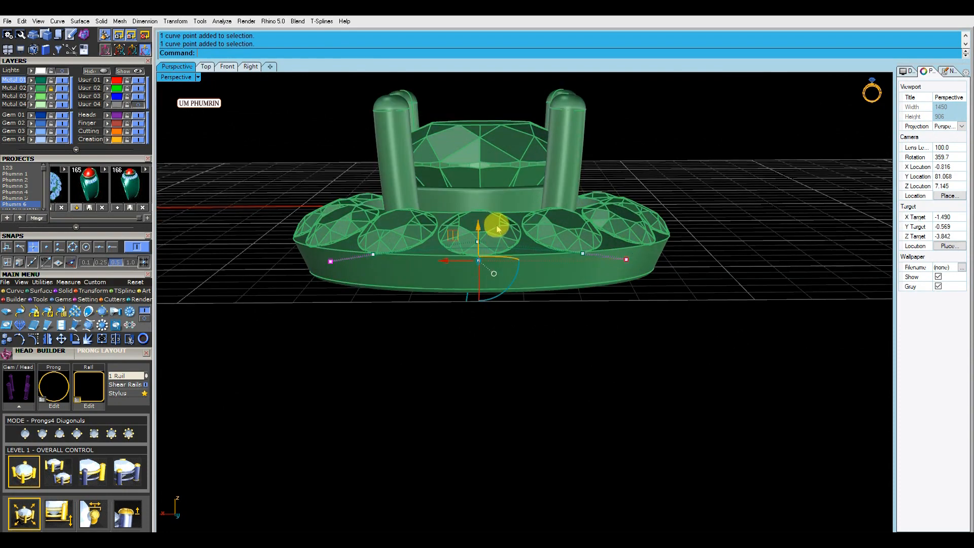
pyautogui.moveTo(485, 236); pyautogui.dragTo(485, 249)
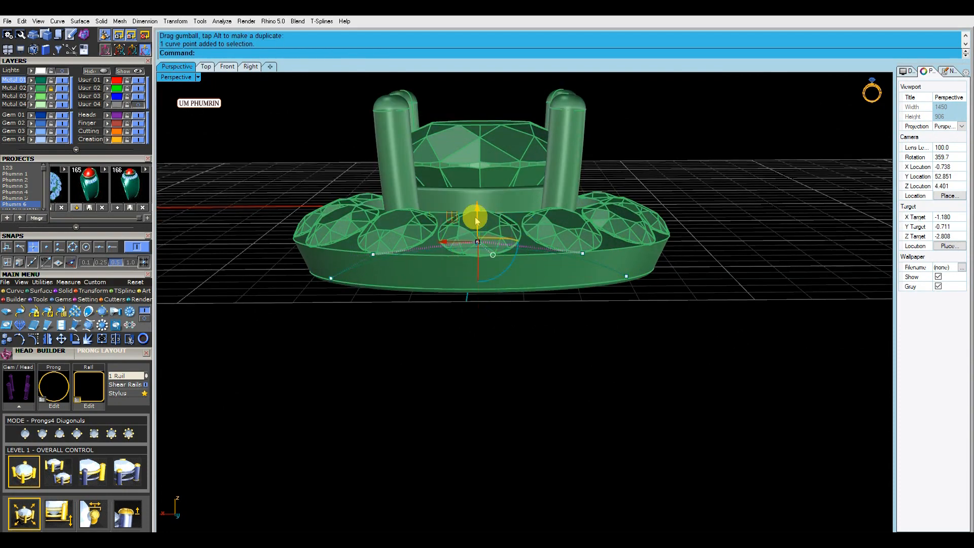
pyautogui.moveTo(522, 198); pyautogui.dragTo(421, 330, button='right')
pyautogui.press('Escape')
pyautogui.click(394, 380)
pyautogui.moveTo(394, 380); pyautogui.dragTo(467, 292, button='right')
pyautogui.rightClick(458, 296)
pyautogui.press('Return')
pyautogui.press('Return')
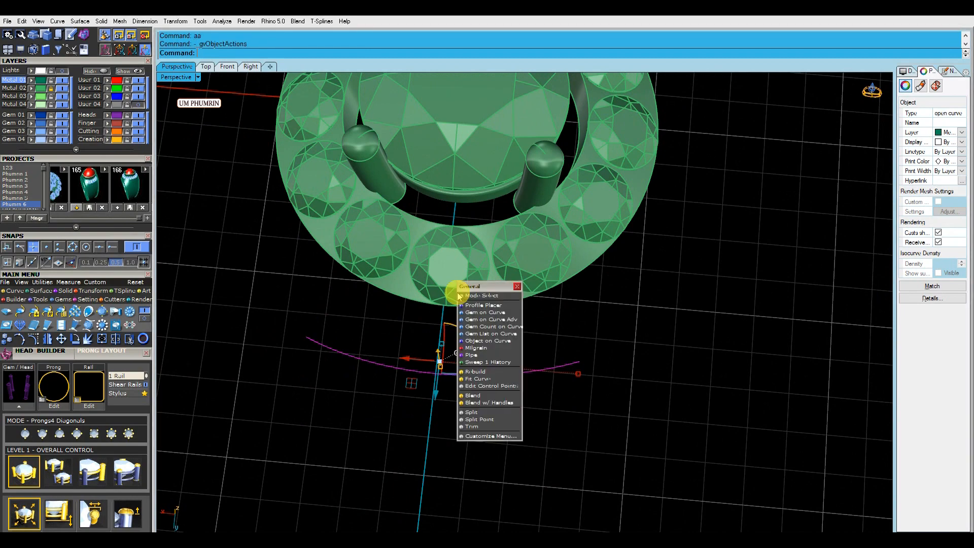
pyautogui.click(484, 305)
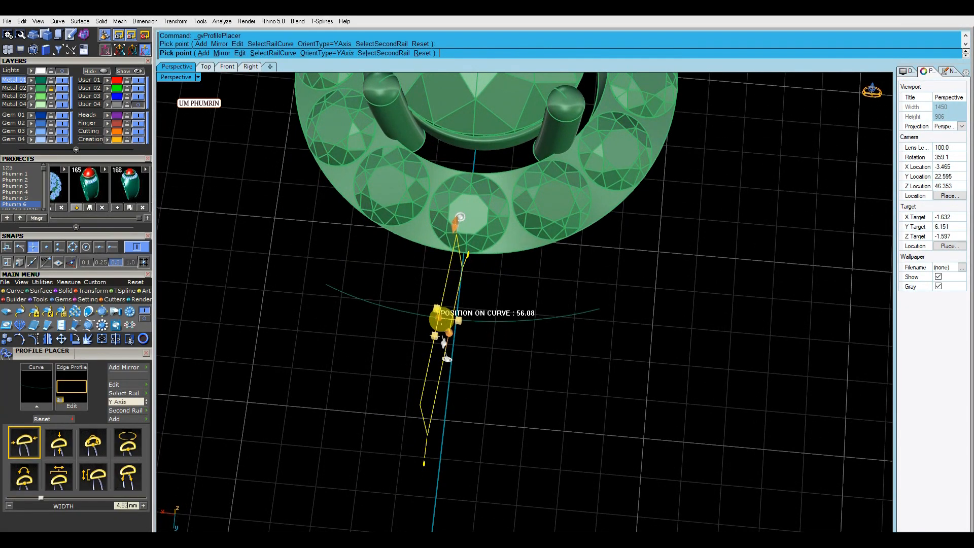
pyautogui.moveTo(425, 318); pyautogui.dragTo(311, 278)
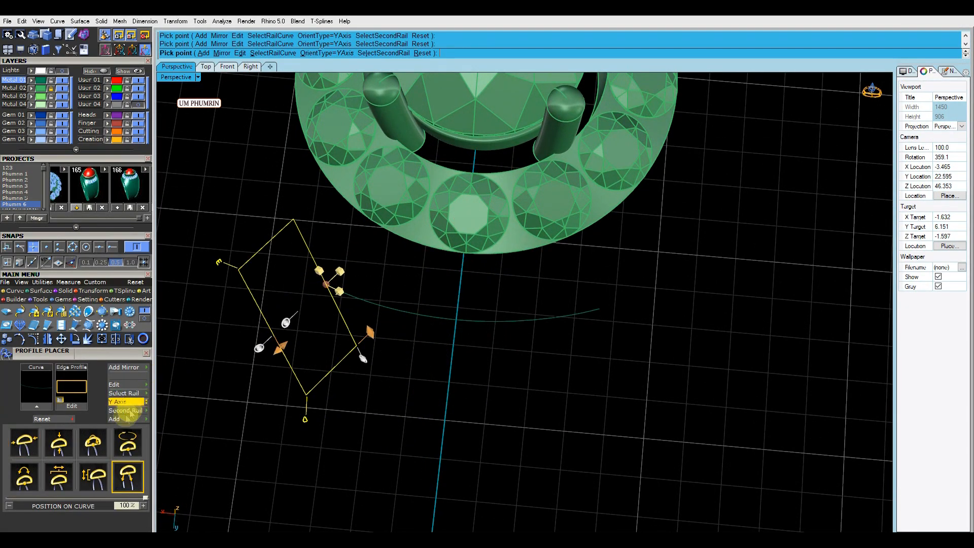
pyautogui.moveTo(376, 398); pyautogui.dragTo(490, 379, button='right')
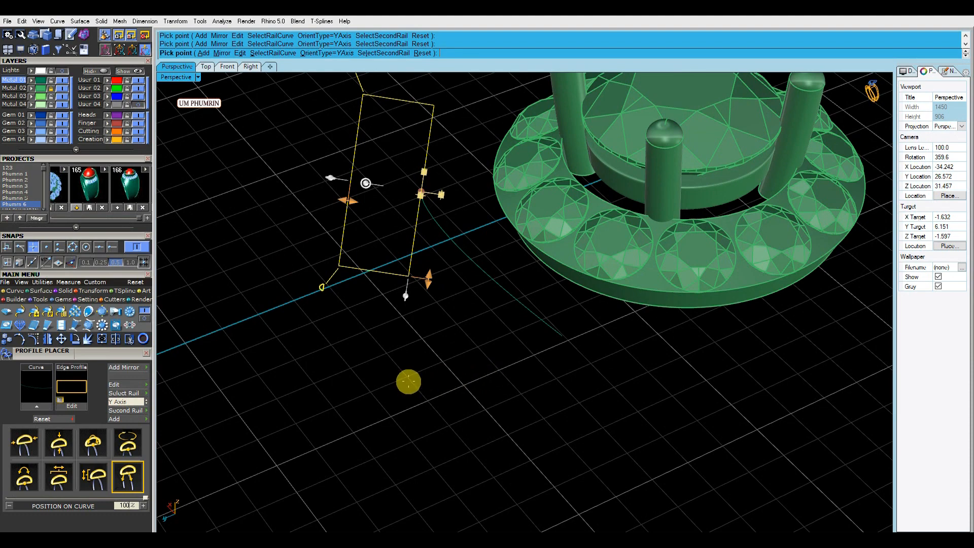
pyautogui.press('Escape')
# Start Profile Placer on the raised arc and slide the profile to the 100% position at its end.
pyautogui.click(504, 276)
pyautogui.moveTo(504, 276); pyautogui.dragTo(476, 307, button='right')
pyautogui.moveTo(428, 281); pyautogui.dragTo(563, 283, button='right')
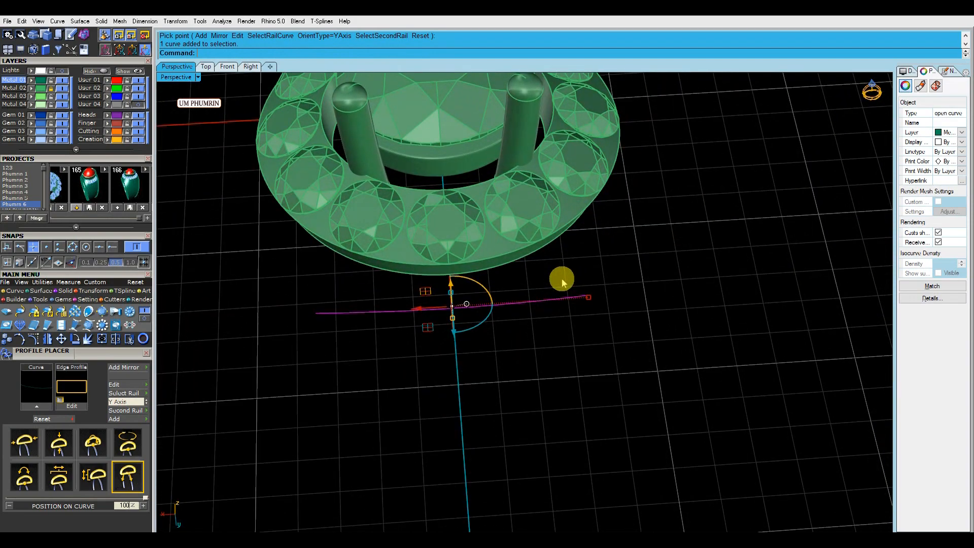
pyautogui.click(207, 67)
pyautogui.scroll(4, 528, 191)
pyautogui.scroll(3, 496, 223)
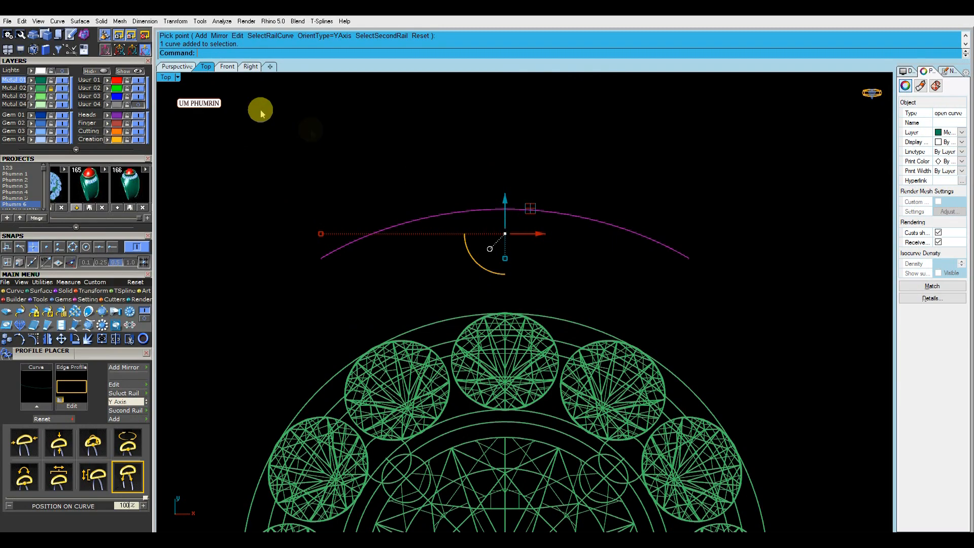
pyautogui.click(181, 68)
pyautogui.moveTo(464, 202); pyautogui.dragTo(541, 189, button='right')
pyautogui.middleClick(542, 190)
pyautogui.click(554, 202)
pyautogui.moveTo(527, 282); pyautogui.dragTo(463, 414)
pyautogui.moveTo(463, 414); pyautogui.dragTo(545, 294, button='right')
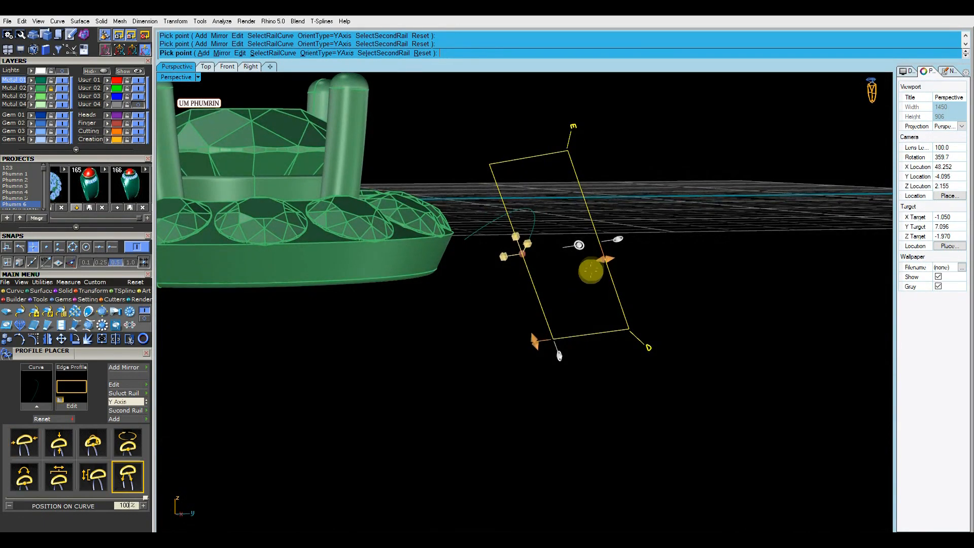
# Rotate the placed profile so it hangs below the arc, and set its width to 2.1 mm and height to 0.7 mm.
pyautogui.moveTo(579, 245); pyautogui.dragTo(512, 320)
pyautogui.click(21, 448)
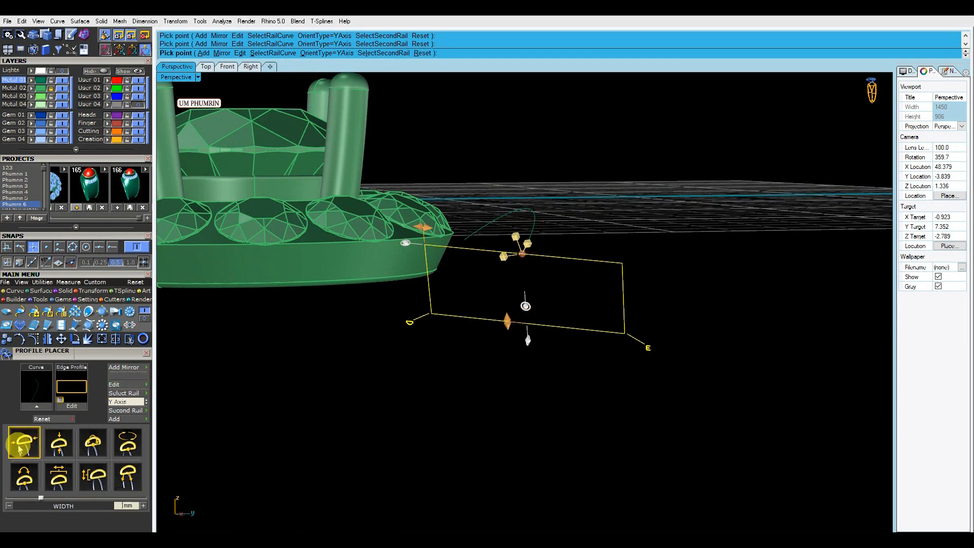
pyautogui.press('Return')
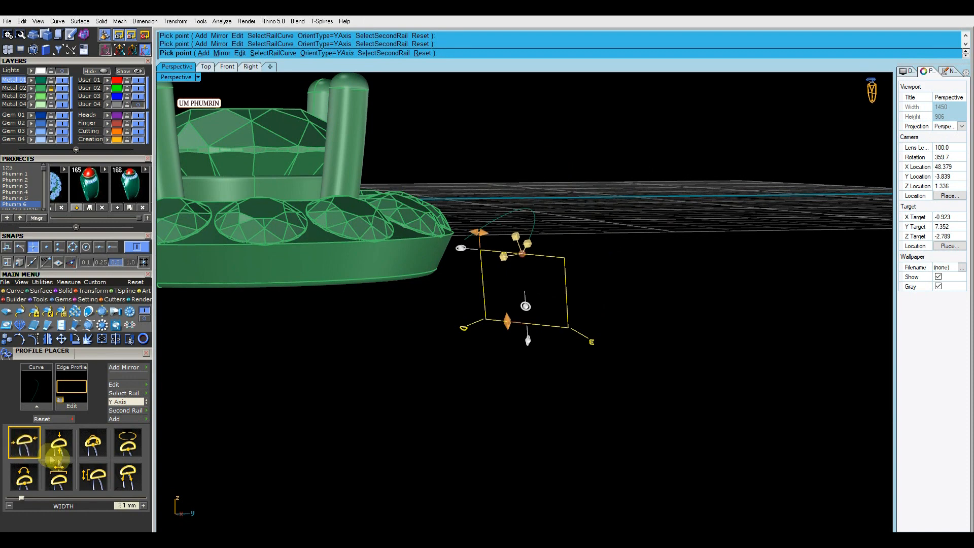
pyautogui.click(59, 442)
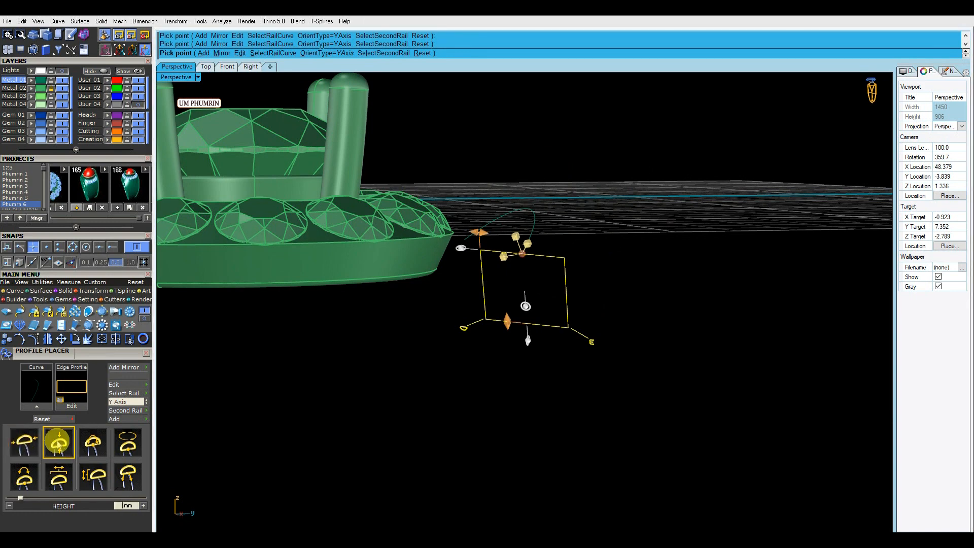
pyautogui.click(58, 444)
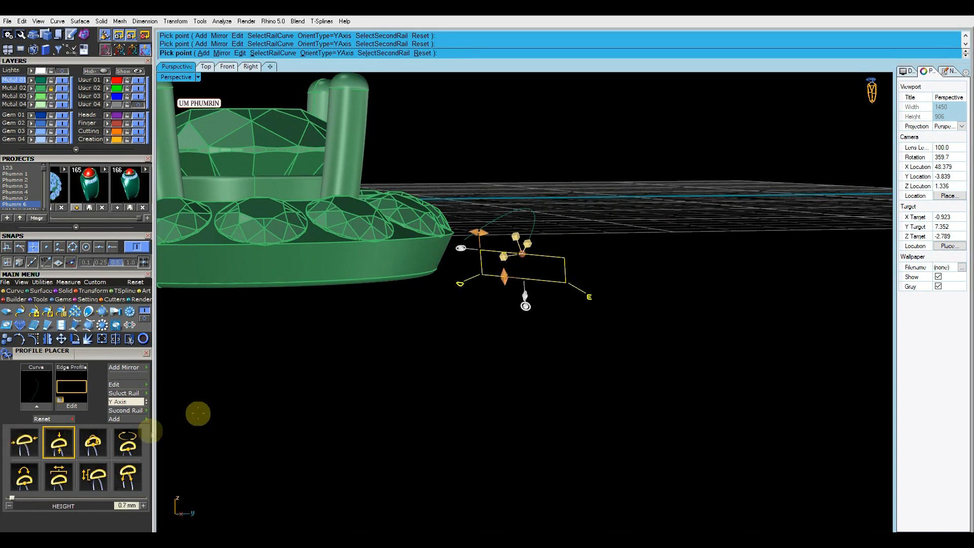
# Mirror the profile to the arc's opposite end and finish placing profiles.
pyautogui.moveTo(409, 352); pyautogui.dragTo(510, 317, button='right')
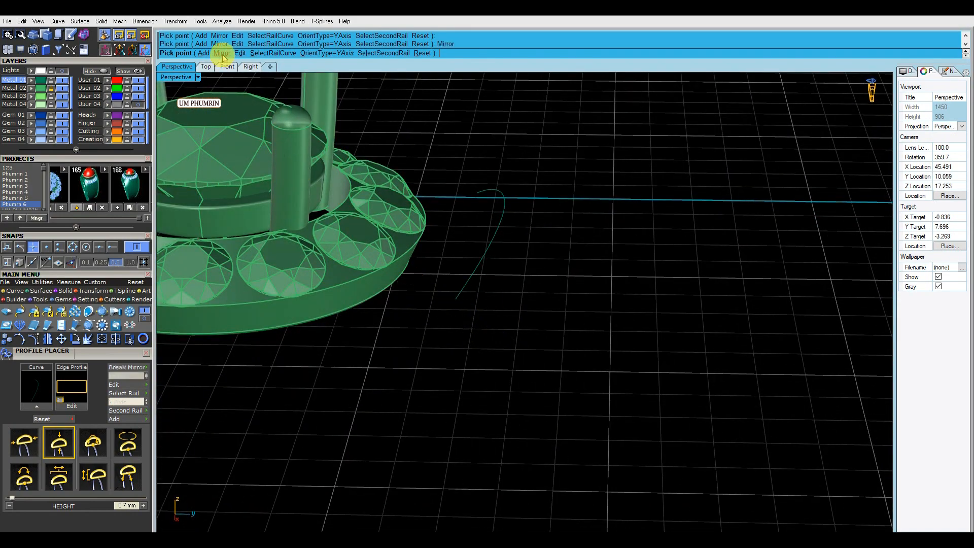
pyautogui.moveTo(529, 224); pyautogui.dragTo(543, 272, button='right')
pyautogui.click(500, 209)
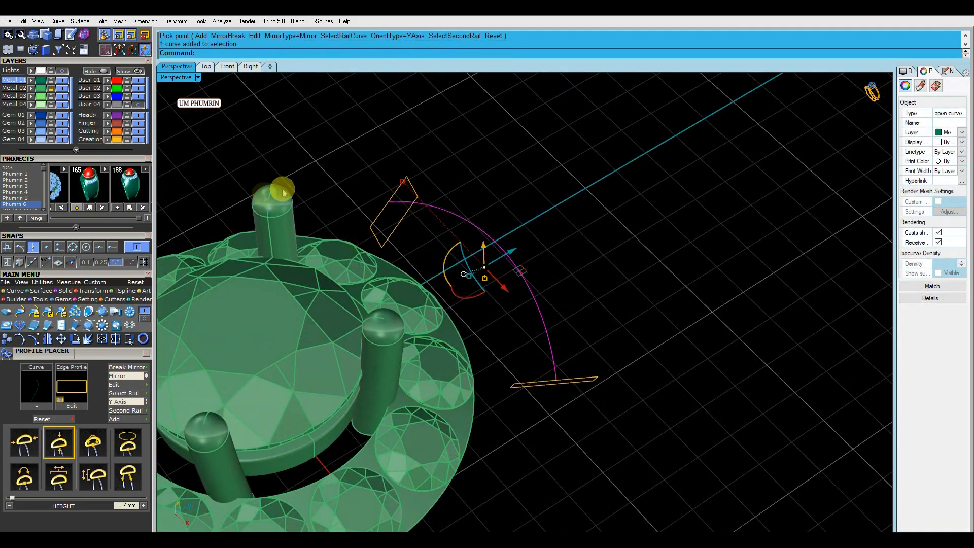
pyautogui.press('Escape')
# Sweep the two end profiles along the arc with history to build a solid band segment.
pyautogui.scroll(-8, 661, 245)
pyautogui.moveTo(616, 259); pyautogui.dragTo(573, 240, button='right')
pyautogui.scroll(6, 573, 238)
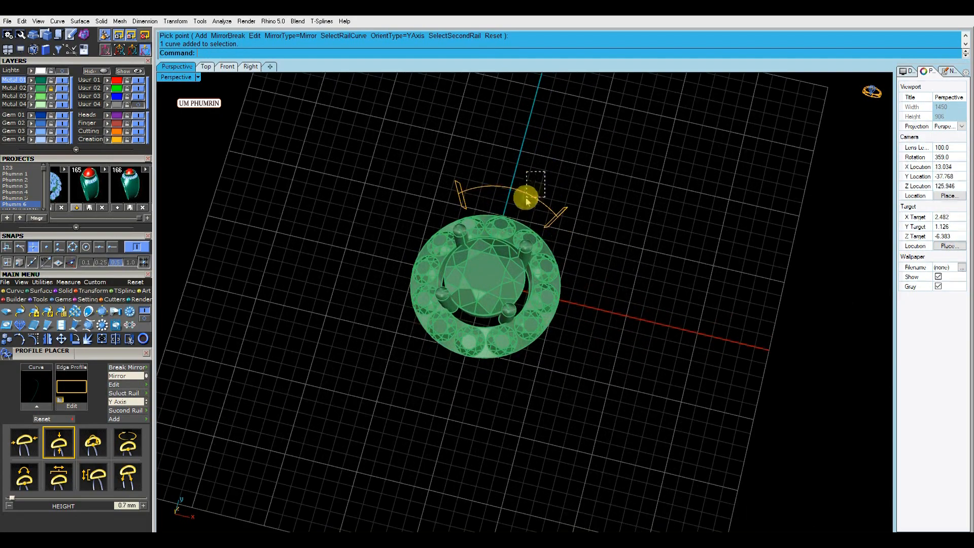
pyautogui.click(533, 196)
pyautogui.keyDown('shift'); pyautogui.moveTo(530, 190); pyautogui.dragTo(528, 237, button='right'); pyautogui.keyUp('shift')
pyautogui.write('Sw11')
pyautogui.press('Return')
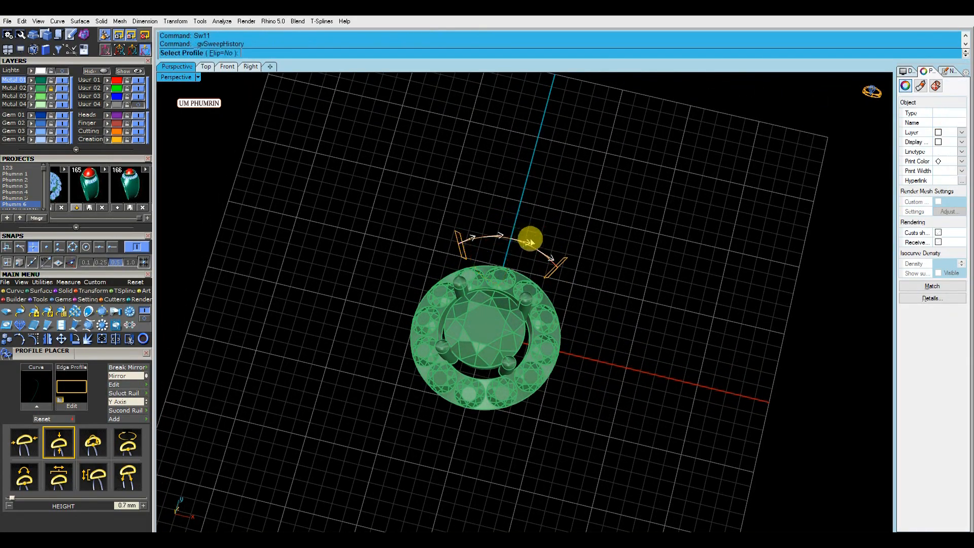
pyautogui.scroll(3, 463, 256)
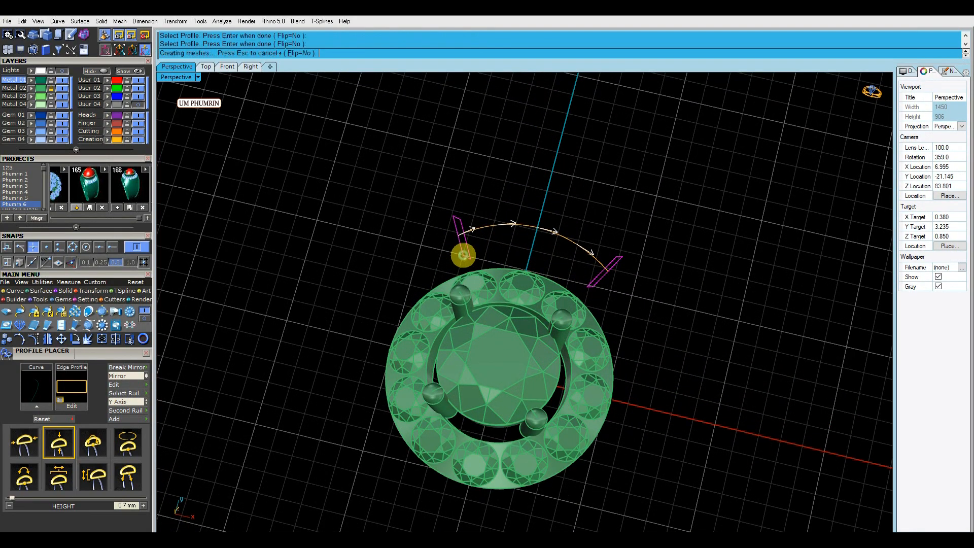
pyautogui.click(531, 246)
# Polar array the swept band segment around the origin with 6 items over 360 degrees.
pyautogui.click(552, 265)
pyautogui.write('A')
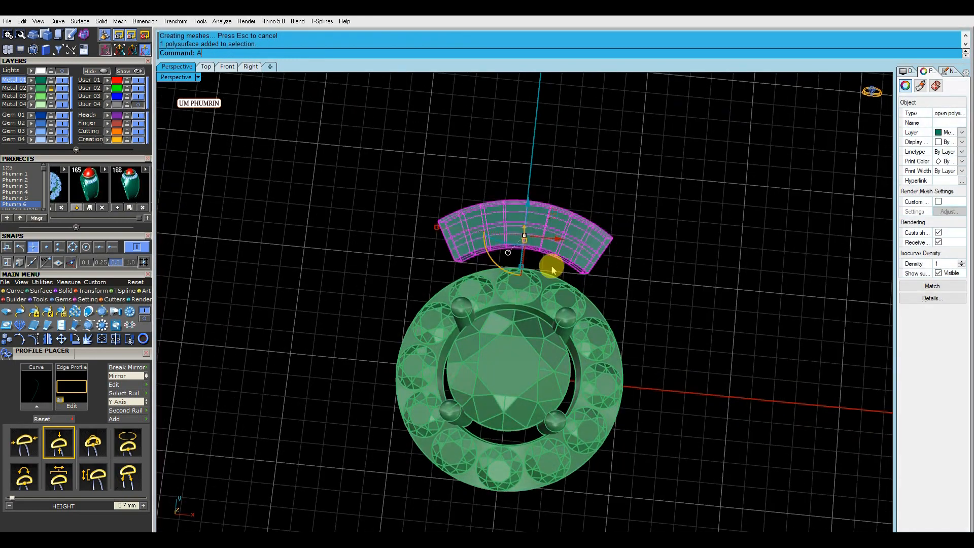
pyautogui.press('Return')
pyautogui.write('0')
pyautogui.press('Return')
pyautogui.write('6')
pyautogui.press('Return')
pyautogui.press('Return')
pyautogui.press('Return')
pyautogui.click(710, 219)
# Group the centre stone, its prongs and bezel, the halo ring and the halo gems.
pyautogui.scroll(-3, 648, 236)
pyautogui.moveTo(648, 236); pyautogui.dragTo(492, 259, button='right')
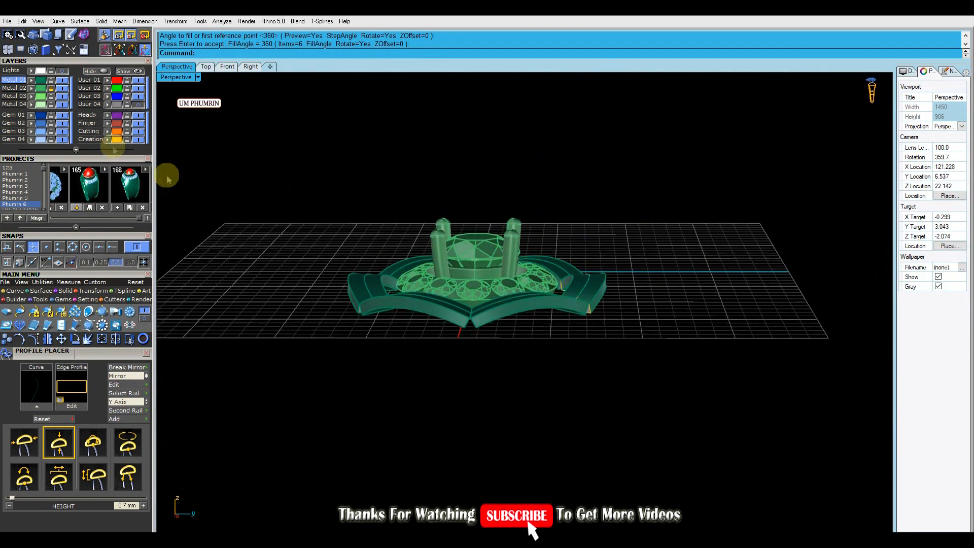
pyautogui.click(472, 240)
pyautogui.scroll(3, 480, 274)
pyautogui.keyDown('shift'); pyautogui.click(487, 297); pyautogui.keyUp('shift')
pyautogui.keyDown('shift'); pyautogui.click(479, 289); pyautogui.keyUp('shift')
pyautogui.keyDown('shift'); pyautogui.click(491, 311); pyautogui.keyUp('shift')
pyautogui.press('Return')
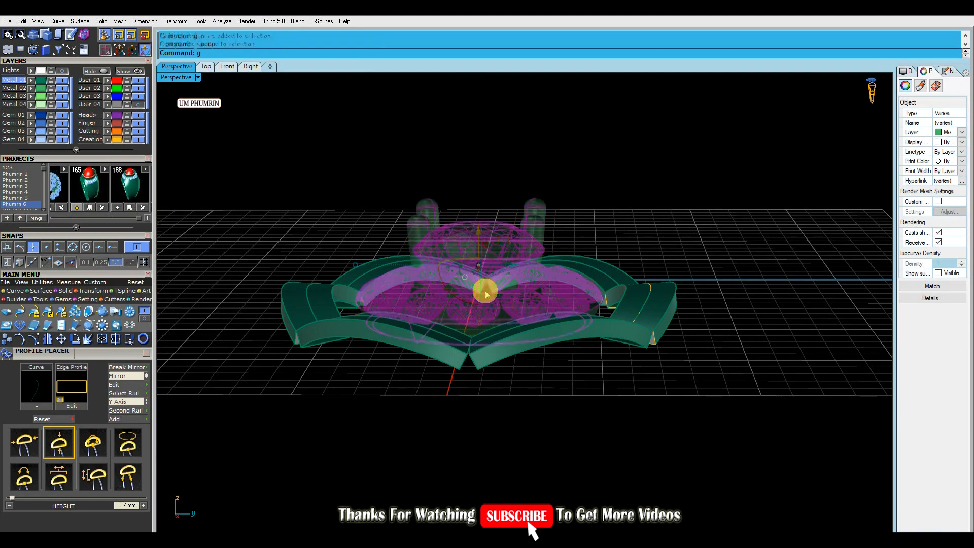
# Raise the grouped centre head vertically relative to the surrounding six-segment band.
pyautogui.moveTo(480, 242); pyautogui.dragTo(486, 213, button='right')
pyautogui.moveTo(480, 228); pyautogui.dragTo(487, 200)
pyautogui.click(653, 177)
pyautogui.click(496, 212)
pyautogui.click(642, 168)
# Try to roll the end profile curve of the band segment with the Gem Profile tool.
pyautogui.moveTo(641, 167); pyautogui.dragTo(542, 303, button='right')
pyautogui.scroll(4, 529, 306)
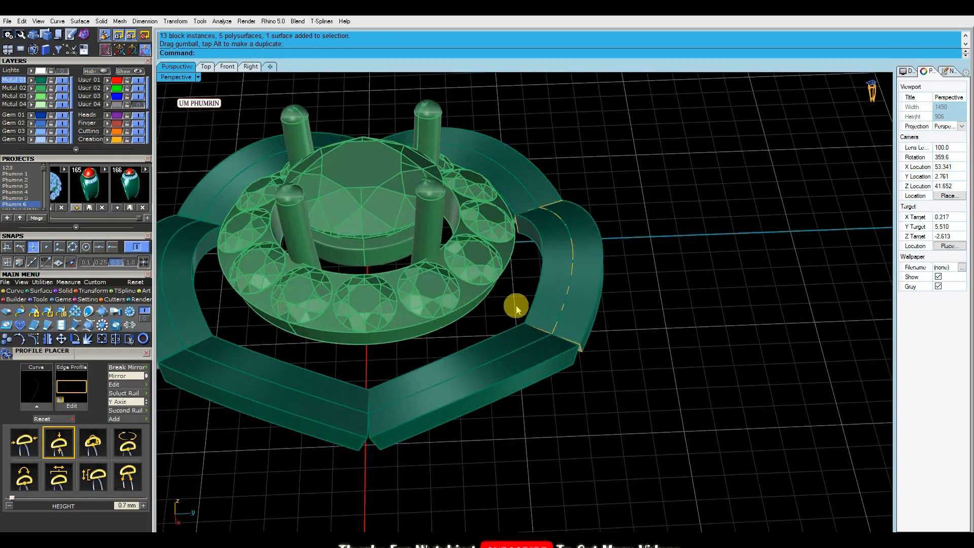
pyautogui.click(579, 350)
pyautogui.moveTo(596, 365); pyautogui.dragTo(573, 327, button='right')
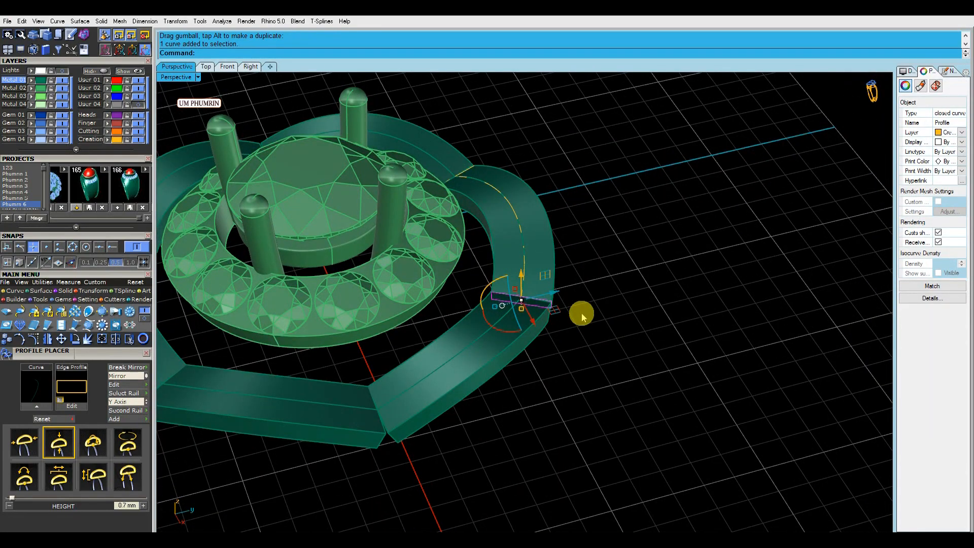
pyautogui.press('Return')
pyautogui.moveTo(567, 326); pyautogui.dragTo(543, 289, button='right')
pyautogui.moveTo(542, 296); pyautogui.dragTo(533, 295)
pyautogui.press('Return')
pyautogui.moveTo(530, 295); pyautogui.dragTo(533, 215, button='right')
pyautogui.scroll(5, 530, 269)
pyautogui.hotkey('ctrl', 'z')
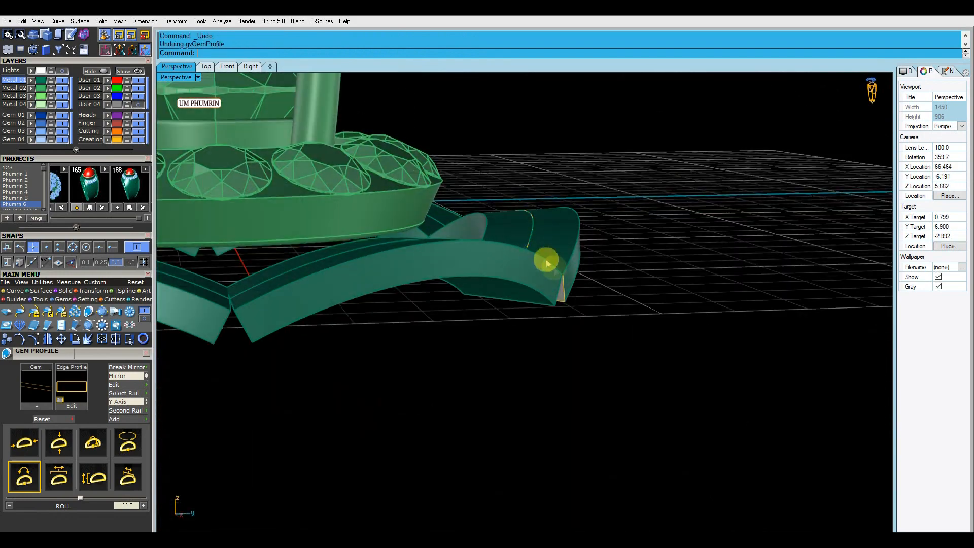
# Edit the band segment's end profile with Profile Placer, adjusting its placement at the joint.
pyautogui.scroll(-5, 541, 259)
pyautogui.moveTo(538, 260); pyautogui.dragTo(498, 282, button='right')
pyautogui.scroll(5, 499, 281)
pyautogui.click(586, 331)
pyautogui.moveTo(616, 348); pyautogui.dragTo(566, 306, button='right')
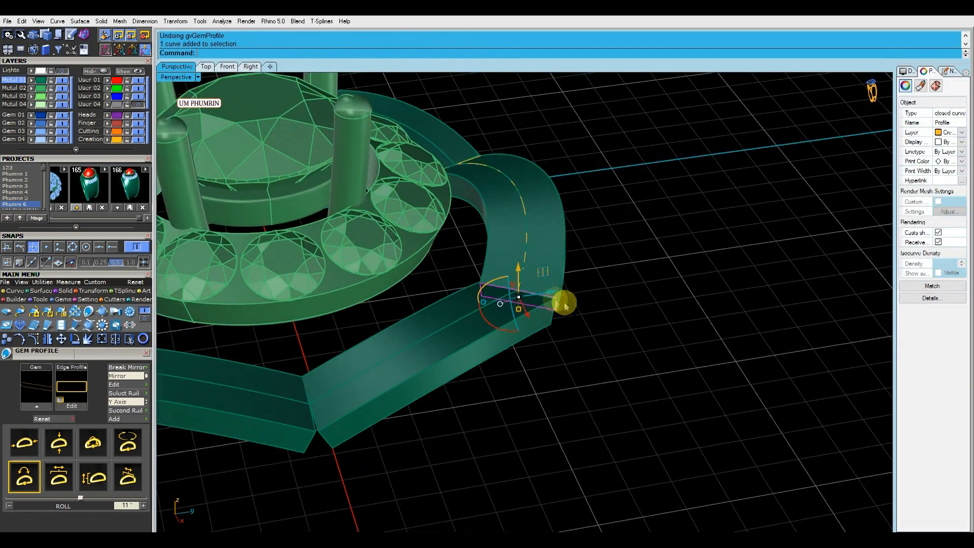
pyautogui.doubleClick(544, 297)
pyautogui.click(568, 306)
pyautogui.moveTo(566, 301); pyautogui.dragTo(538, 299, button='right')
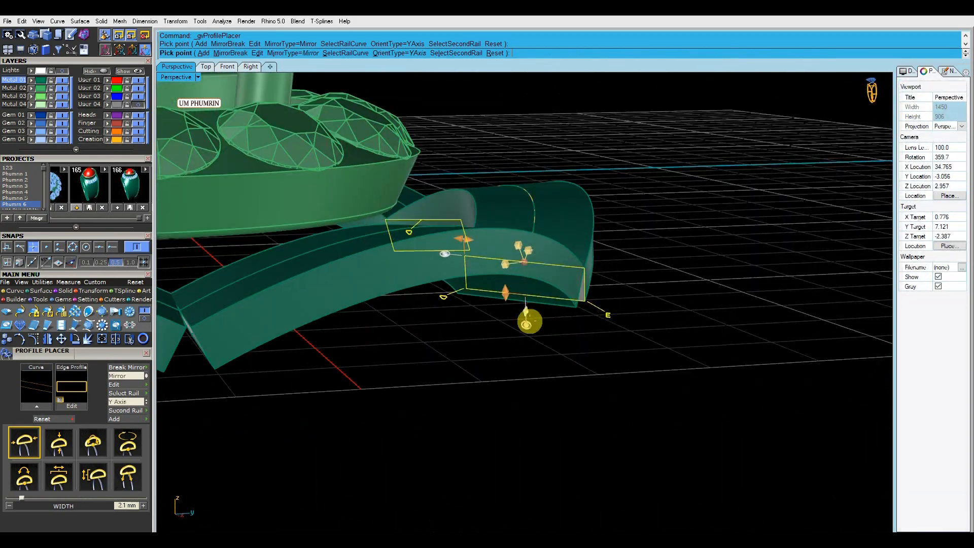
pyautogui.rightClick(575, 314)
pyautogui.moveTo(574, 315); pyautogui.dragTo(647, 318, button='right')
pyautogui.scroll(-6, 507, 283)
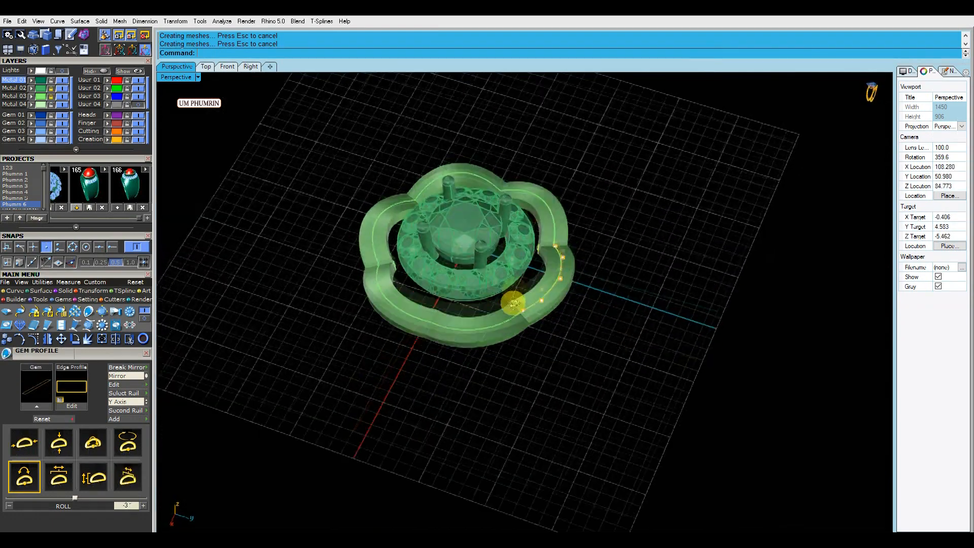
# Adjust the history-linked end profile at the band joint with Gem Profile so the neighbouring segments line up.
pyautogui.moveTo(515, 305); pyautogui.dragTo(588, 334, button='right')
pyautogui.scroll(5, 520, 305)
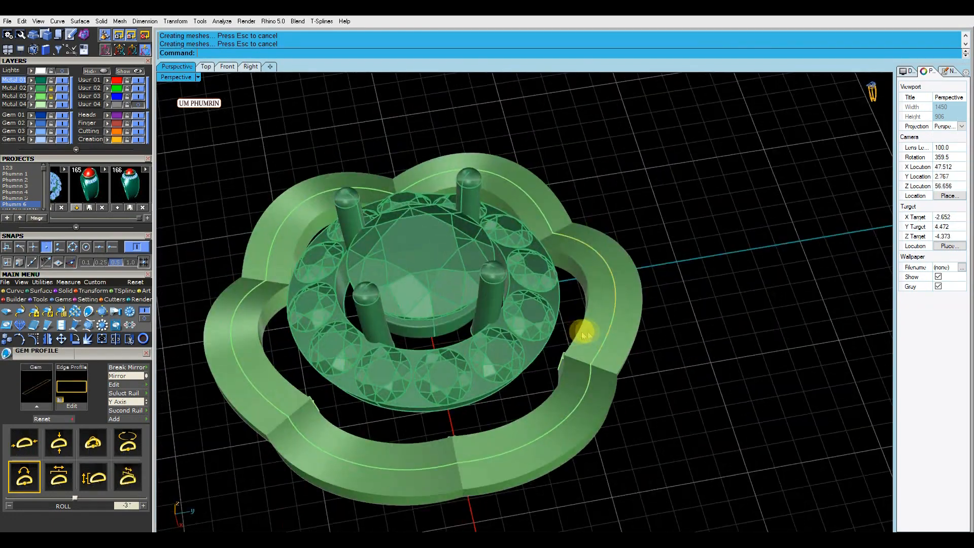
pyautogui.click(561, 362)
pyautogui.keyDown('shift'); pyautogui.moveTo(628, 389); pyautogui.dragTo(564, 362, button='right'); pyautogui.keyUp('shift')
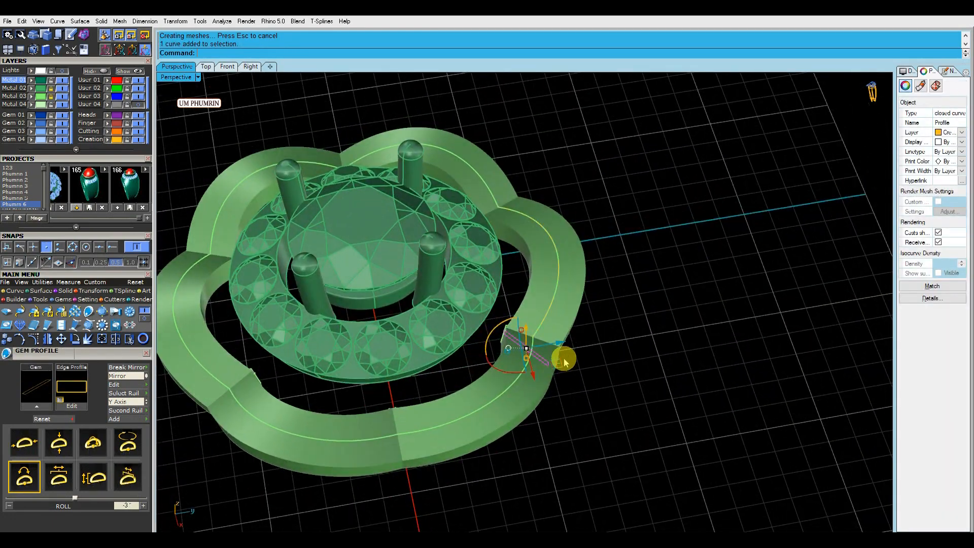
pyautogui.press('Return')
pyautogui.scroll(-5, 606, 325)
pyautogui.moveTo(606, 325); pyautogui.dragTo(599, 373, button='right')
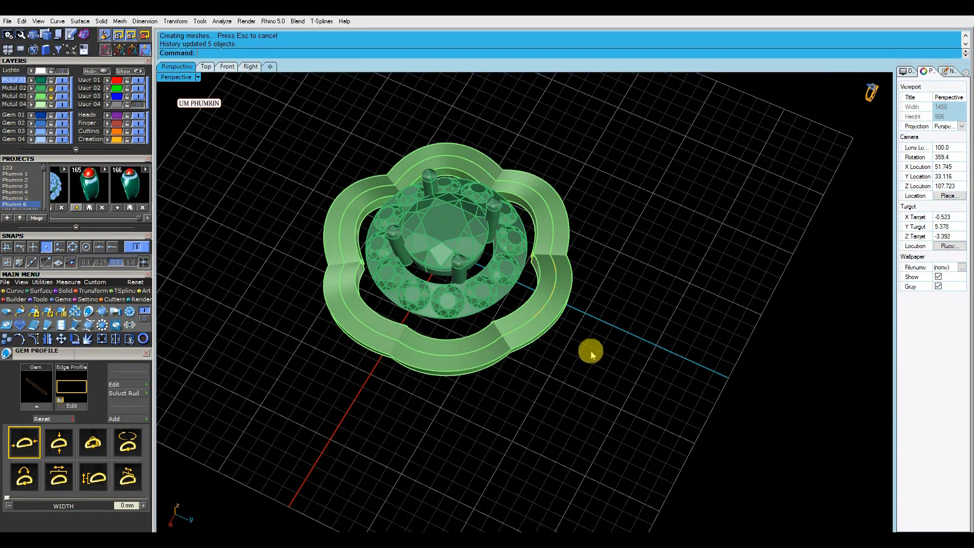
pyautogui.moveTo(590, 336); pyautogui.dragTo(612, 361, button='right')
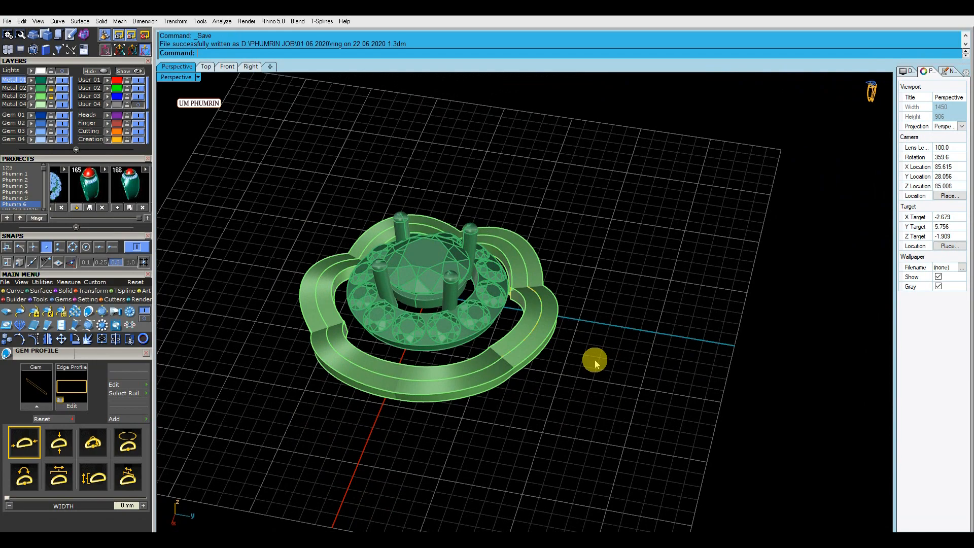
pyautogui.moveTo(595, 360); pyautogui.dragTo(582, 321, button='right')
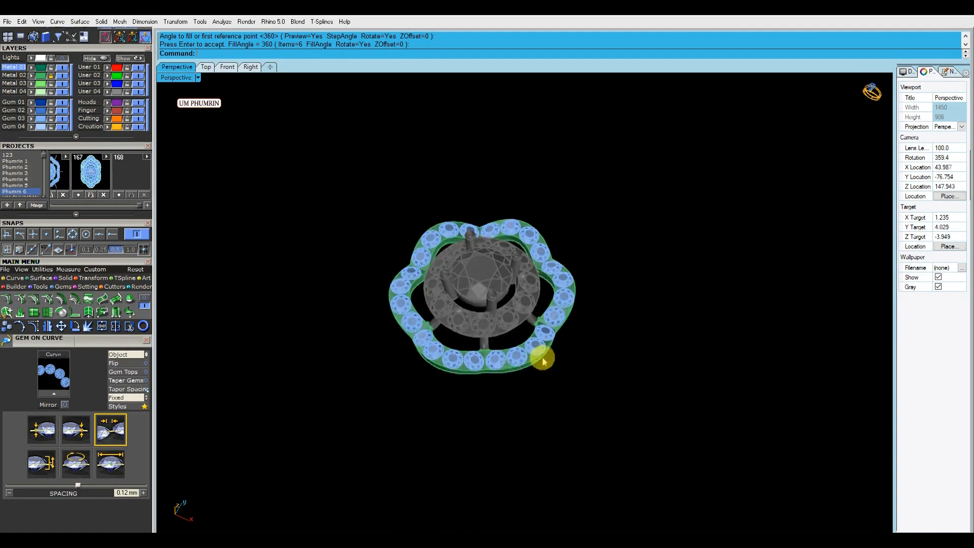
# Delete the surplus gems and five band segments, keeping one segment with its four gems.
pyautogui.moveTo(544, 362); pyautogui.dragTo(520, 418, button='right')
pyautogui.scroll(5, 504, 343)
pyautogui.moveTo(504, 343); pyautogui.dragTo(505, 347, button='right')
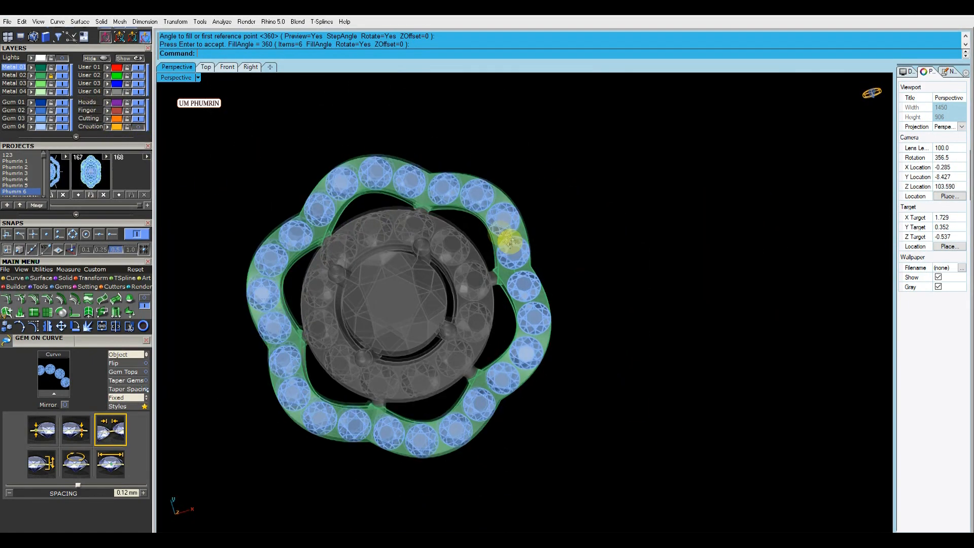
pyautogui.click(206, 67)
pyautogui.moveTo(653, 442); pyautogui.dragTo(327, 245)
pyautogui.press('Delete')
pyautogui.scroll(4, 425, 323)
pyautogui.keyDown('ctrl'); pyautogui.click(477, 167); pyautogui.keyUp('ctrl')
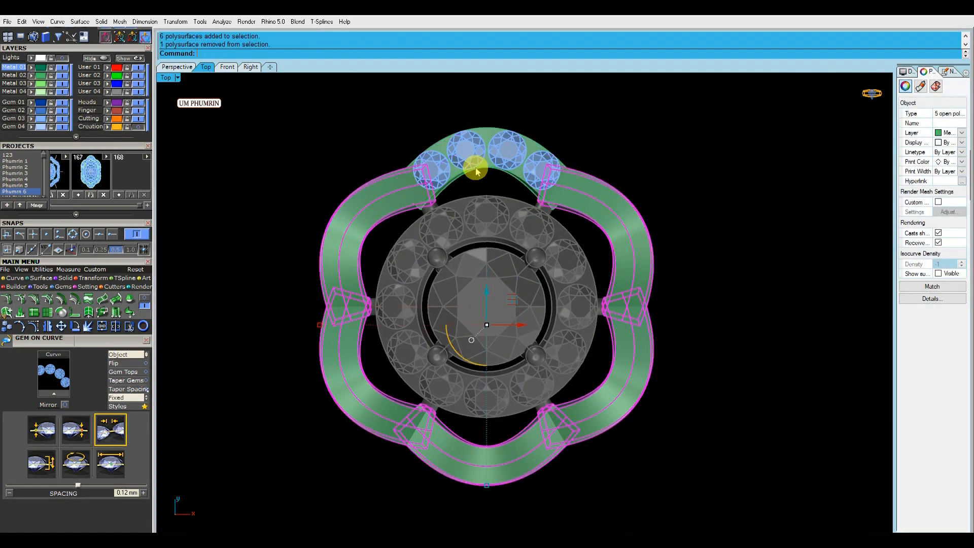
pyautogui.press('Delete')
# Duplicate the two long upper edges of the remaining band segment and delete its solid.
pyautogui.click(175, 66)
pyautogui.moveTo(466, 295); pyautogui.dragTo(430, 329, button='right')
pyautogui.scroll(5, 444, 330)
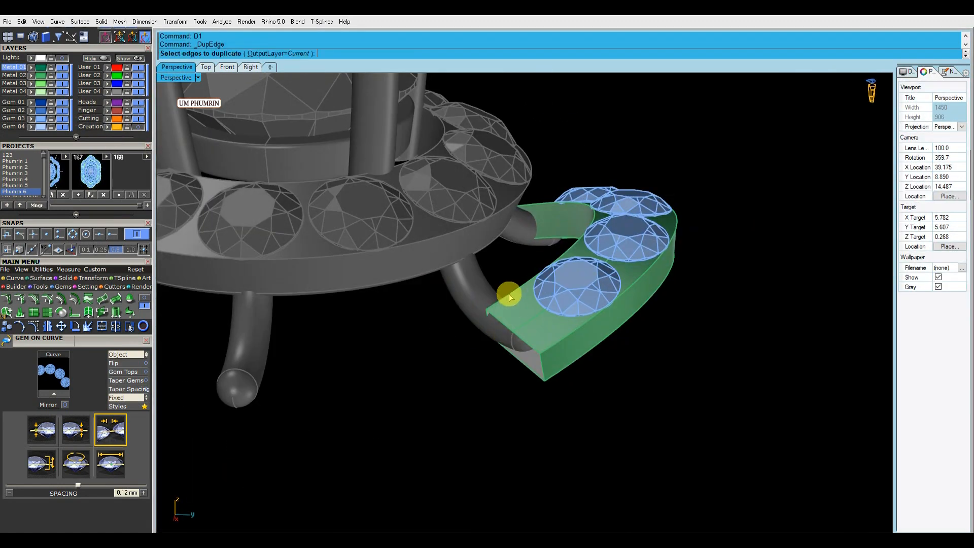
pyautogui.click(565, 338)
pyautogui.press('Return')
pyautogui.click(537, 325)
pyautogui.press('Delete')
# Draw a straight line joining the matching ends of the two duplicated edge curves.
pyautogui.scroll(-4, 537, 324)
pyautogui.moveTo(654, 229); pyautogui.dragTo(472, 296)
pyautogui.moveTo(471, 296); pyautogui.dragTo(452, 320, button='right')
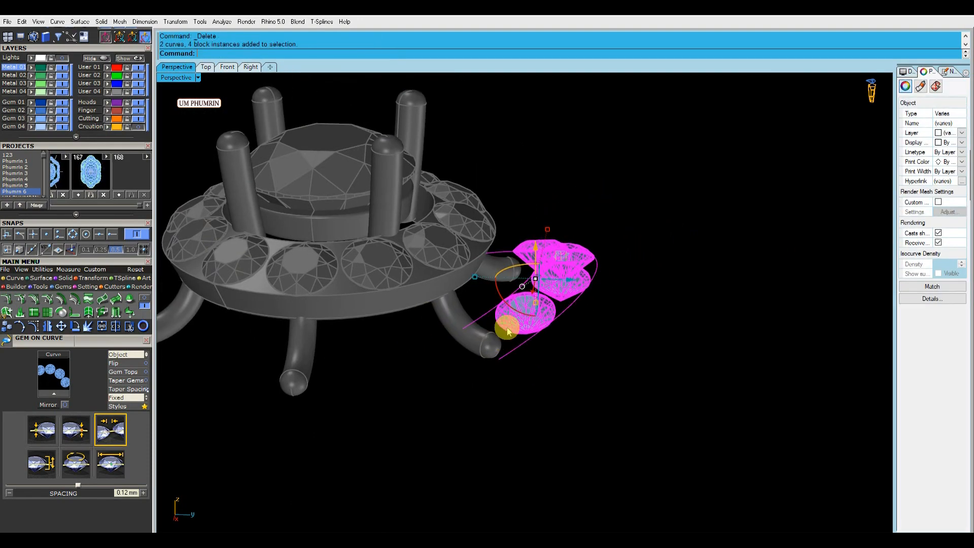
pyautogui.keyDown('ctrl'); pyautogui.click(508, 328); pyautogui.keyUp('ctrl')
pyautogui.press('Escape')
pyautogui.write('l')
pyautogui.press('Return')
pyautogui.scroll(3, 488, 331)
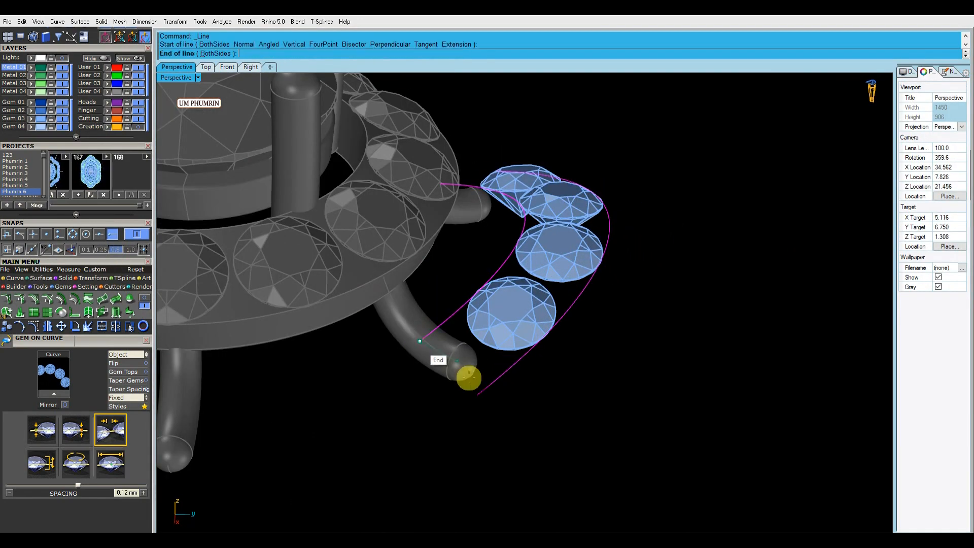
pyautogui.click(477, 395)
# Sweep the end line along the two edge curves with Sweep2, and delete the source curves.
pyautogui.moveTo(534, 346); pyautogui.dragTo(474, 405)
pyautogui.scroll(-5, 471, 391)
pyautogui.keyDown('shift'); pyautogui.click(453, 333); pyautogui.keyUp('shift')
pyautogui.write('s2')
pyautogui.press('Return')
pyautogui.moveTo(467, 360); pyautogui.dragTo(522, 398, button='right')
pyautogui.press('Return')
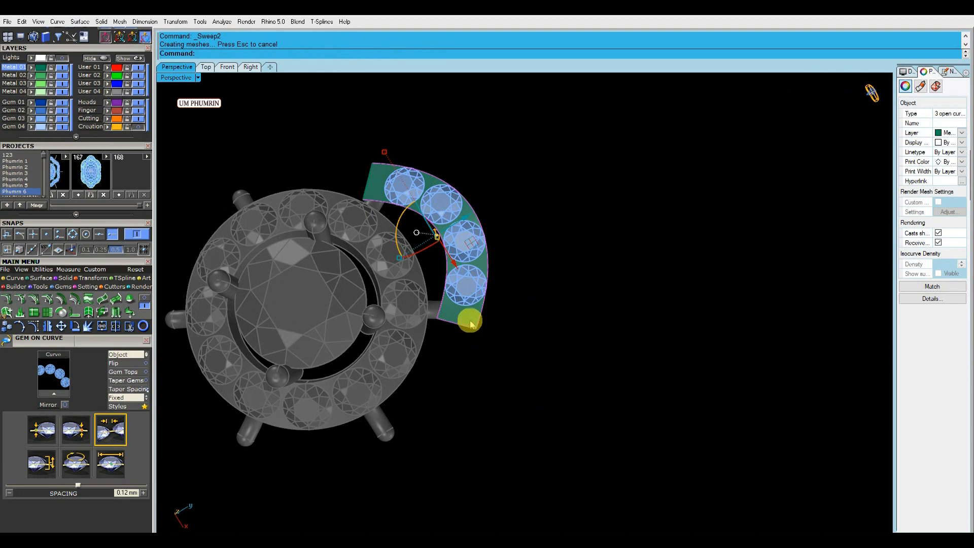
pyautogui.press('Delete')
# Turn off the isocurve display of the swept surface.
pyautogui.scroll(5, 471, 296)
pyautogui.click(446, 263)
pyautogui.moveTo(452, 267); pyautogui.dragTo(462, 300, button='right')
pyautogui.click(938, 274)
# Try to offset the swept surface with OffsetSrf.
pyautogui.moveTo(571, 302); pyautogui.dragTo(615, 281, button='right')
pyautogui.write('os')
pyautogui.press('Return')
pyautogui.click(653, 321)
pyautogui.press('Return')
pyautogui.hotkey('ctrl', 'z')
# Offset the swept surface downward beneath the gems by a distance of 1.2, without making a solid.
pyautogui.write('os')
pyautogui.press('Return')
pyautogui.press('f')
pyautogui.press('Return')
pyautogui.write('1 BothSides=No FlipAll')
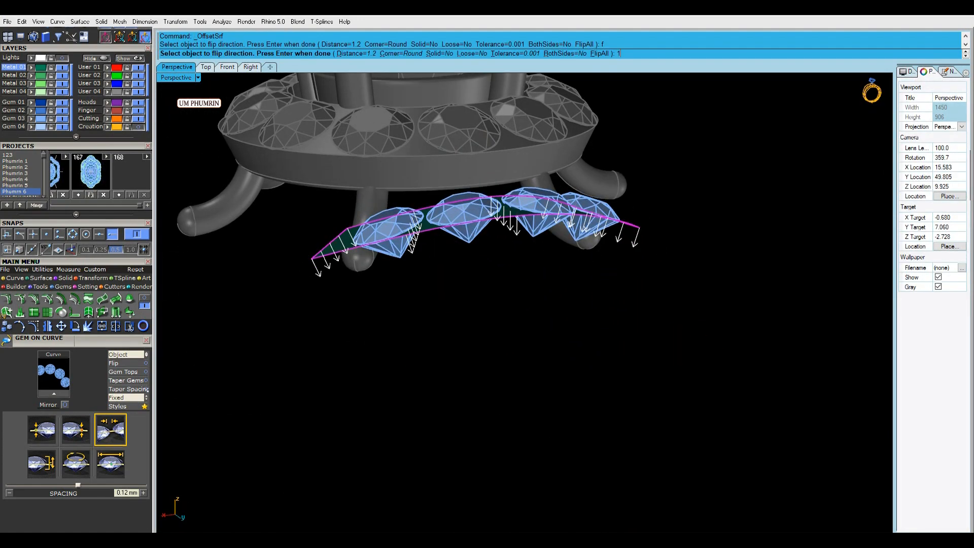
pyautogui.write('f')
pyautogui.press('Return')
pyautogui.write('1.2')
pyautogui.press('Return')
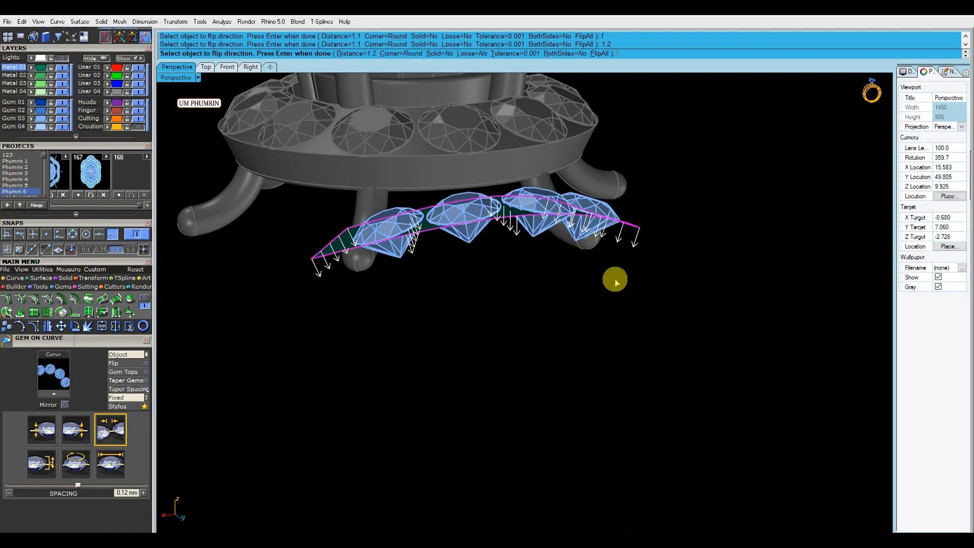
# Hide the Gem 03 layer and turn off isocurve display for both the swept surface and its offset.
pyautogui.click(205, 67)
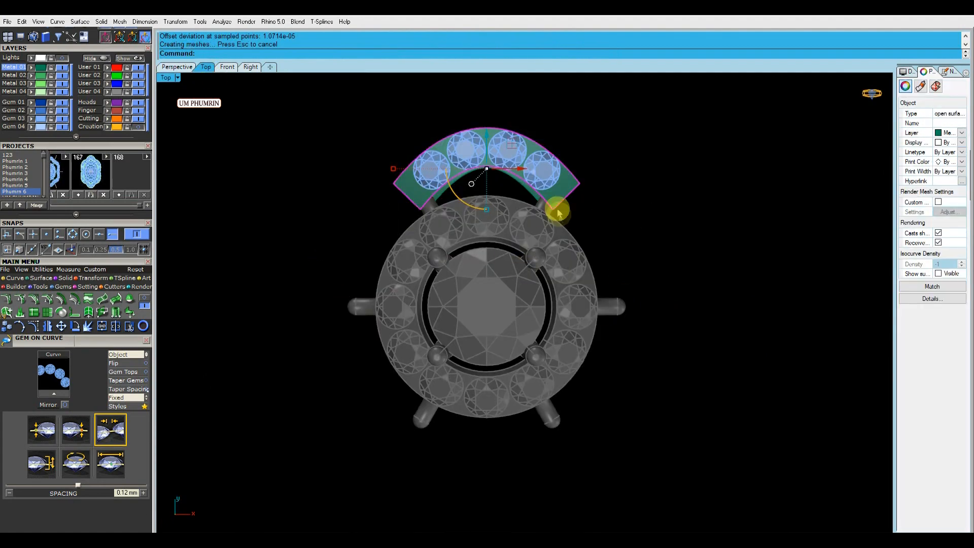
pyautogui.scroll(4, 509, 276)
pyautogui.scroll(-3, 496, 285)
pyautogui.click(505, 275)
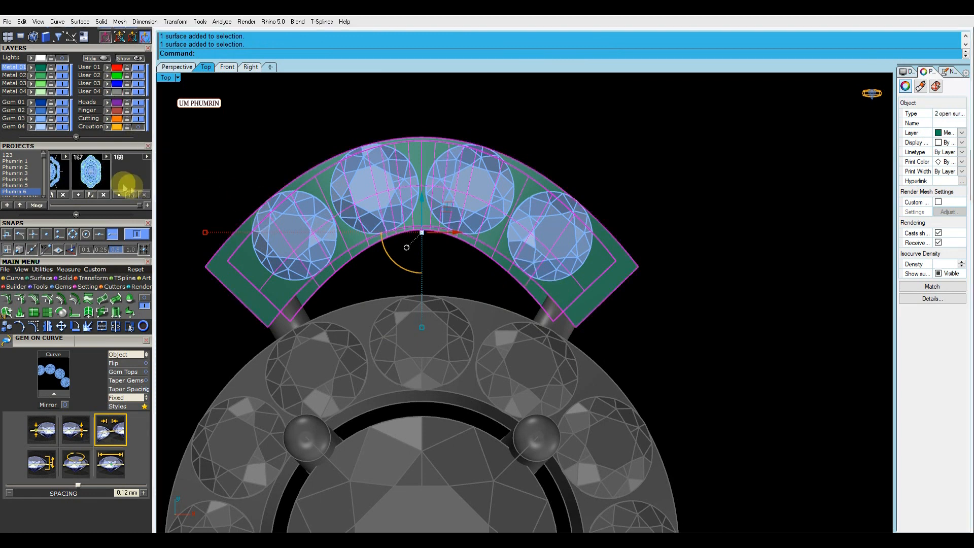
pyautogui.click(64, 119)
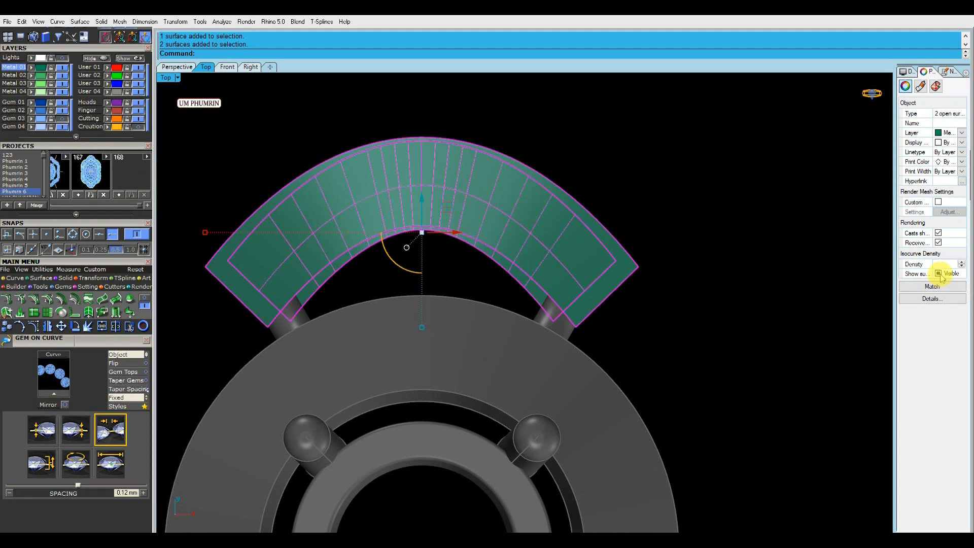
pyautogui.click(939, 274)
# Examine the swept surface and its offset from above by selecting them individually and together.
pyautogui.scroll(-3, 677, 242)
pyautogui.click(680, 210)
pyautogui.moveTo(680, 211); pyautogui.dragTo(526, 267)
pyautogui.click(527, 267)
pyautogui.scroll(4, 549, 256)
pyautogui.click(553, 255)
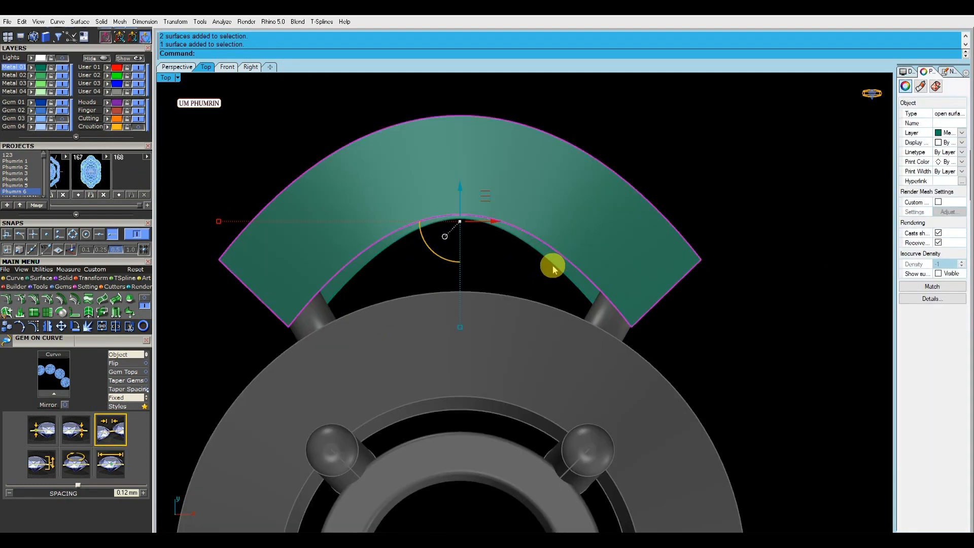
pyautogui.scroll(-5, 557, 247)
pyautogui.moveTo(620, 143); pyautogui.dragTo(528, 227)
pyautogui.moveTo(536, 215); pyautogui.dragTo(485, 226, button='right')
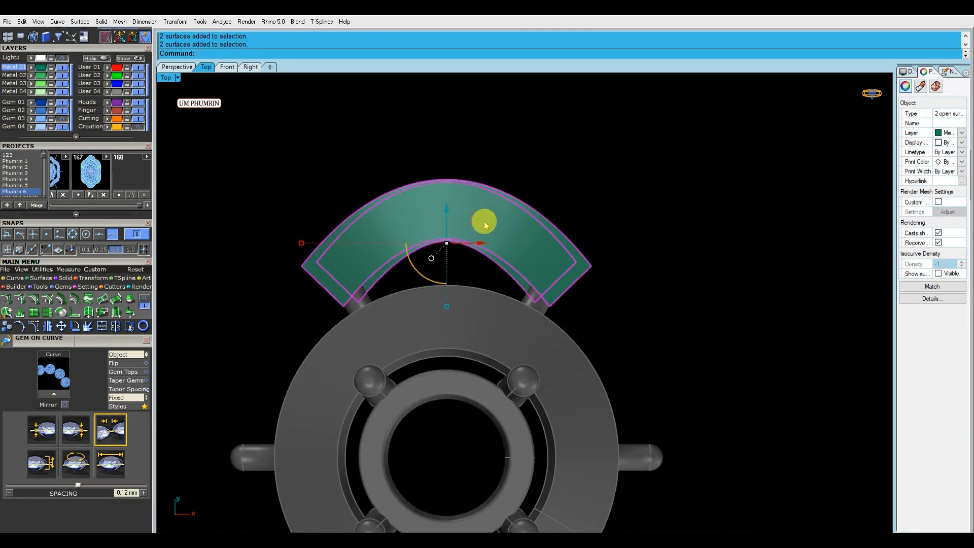
# Unlock the metal parts, show the Gem 03 layer, and unlock its gems.
pyautogui.hotkey('ctrl', 'alt', 'l')
pyautogui.scroll(-6, 331, 179)
pyautogui.click(304, 181)
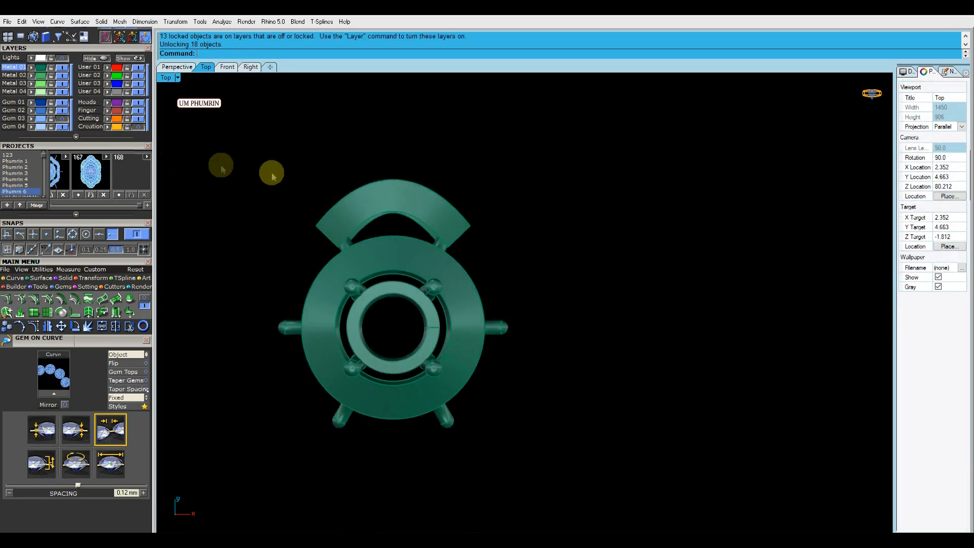
pyautogui.click(62, 119)
pyautogui.hotkey('ctrl', 'alt', 'l')
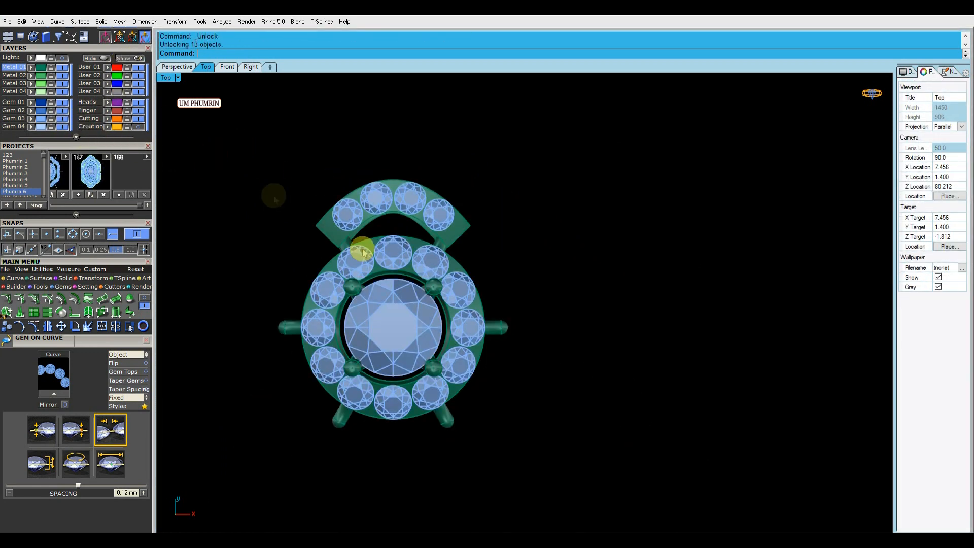
# Group the centre head with its halo and prongs, and hide it.
pyautogui.moveTo(274, 201); pyautogui.dragTo(629, 427)
pyautogui.click(97, 60)
pyautogui.scroll(3, 478, 283)
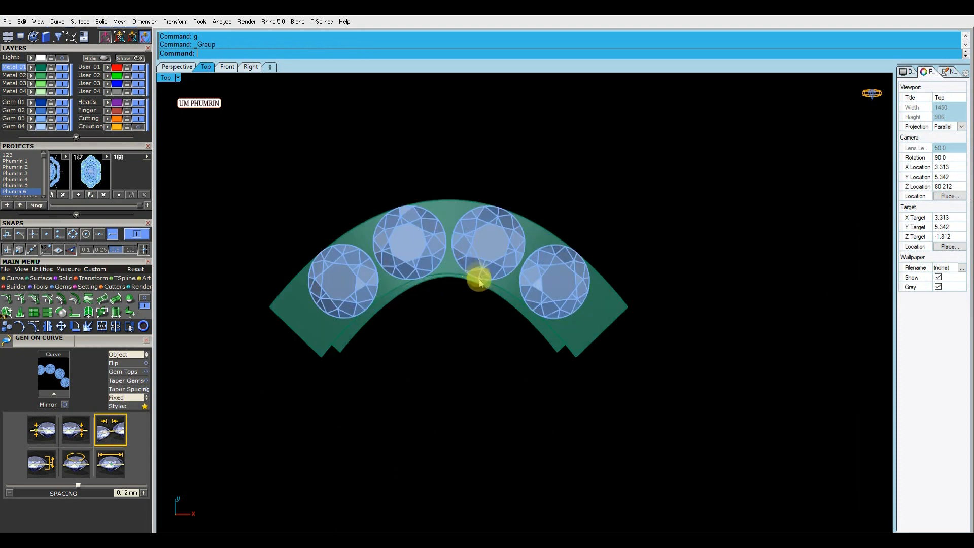
# Hide the Gem 03 layer and draw a line across the segment joint, snapping to the surface intersections.
pyautogui.click(62, 119)
pyautogui.click(431, 286)
pyautogui.press('Escape')
pyautogui.write('l')
pyautogui.press('Return')
pyautogui.scroll(3, 428, 283)
pyautogui.click(110, 237)
pyautogui.click(32, 235)
pyautogui.scroll(3, 307, 274)
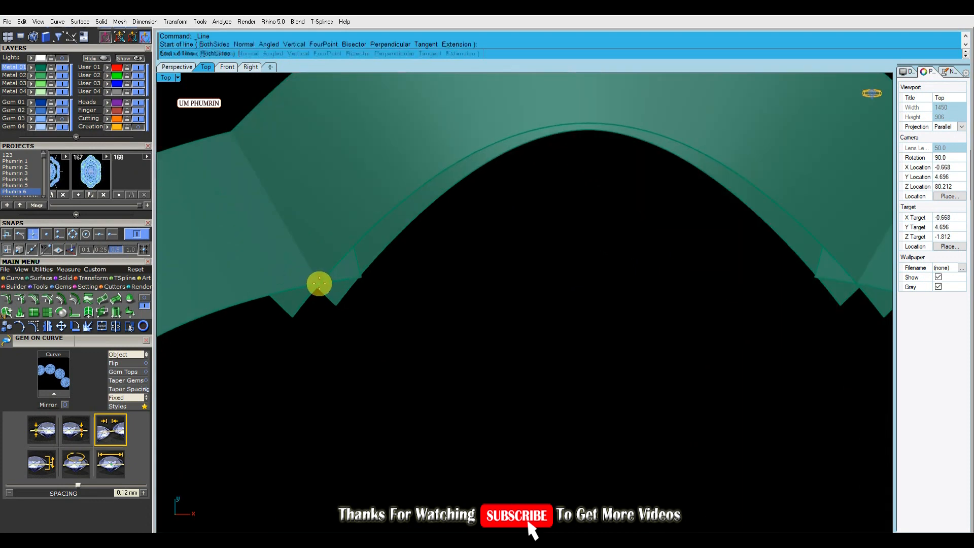
pyautogui.click(319, 284)
pyautogui.scroll(-6, 335, 209)
# Split the segment surface with the two joint lines and delete the overhanging end pieces.
pyautogui.moveTo(285, 181); pyautogui.dragTo(380, 300)
pyautogui.press('Return')
pyautogui.click(521, 185)
pyautogui.click(312, 192)
pyautogui.click(671, 187)
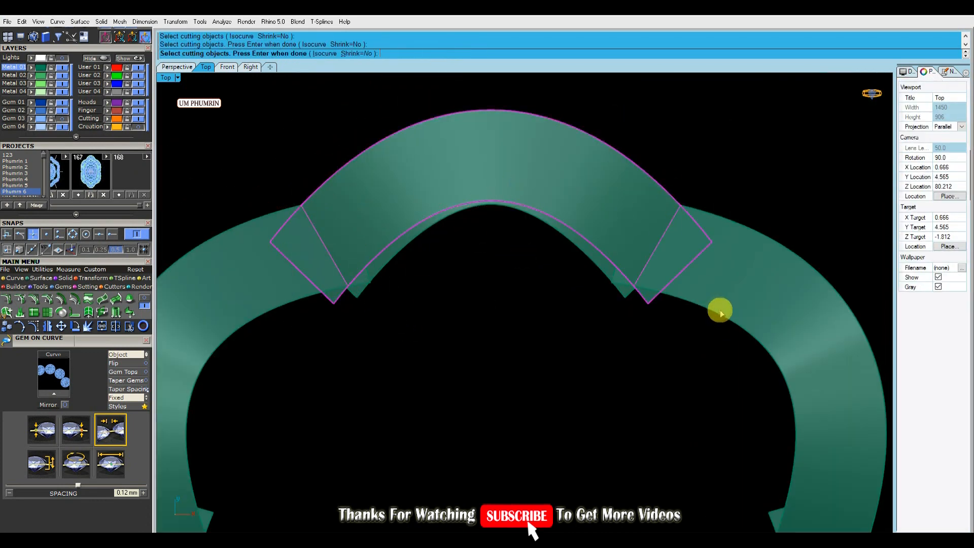
pyautogui.press('Return')
pyautogui.keyDown('ctrl'); pyautogui.click(622, 226); pyautogui.keyUp('ctrl')
pyautogui.press('Delete')
# Polar array the untrimmed segment surface around the origin at 0.
pyautogui.scroll(-3, 623, 246)
pyautogui.scroll(5, 625, 282)
pyautogui.scroll(-8, 673, 268)
pyautogui.moveTo(672, 266); pyautogui.dragTo(633, 229, button='right')
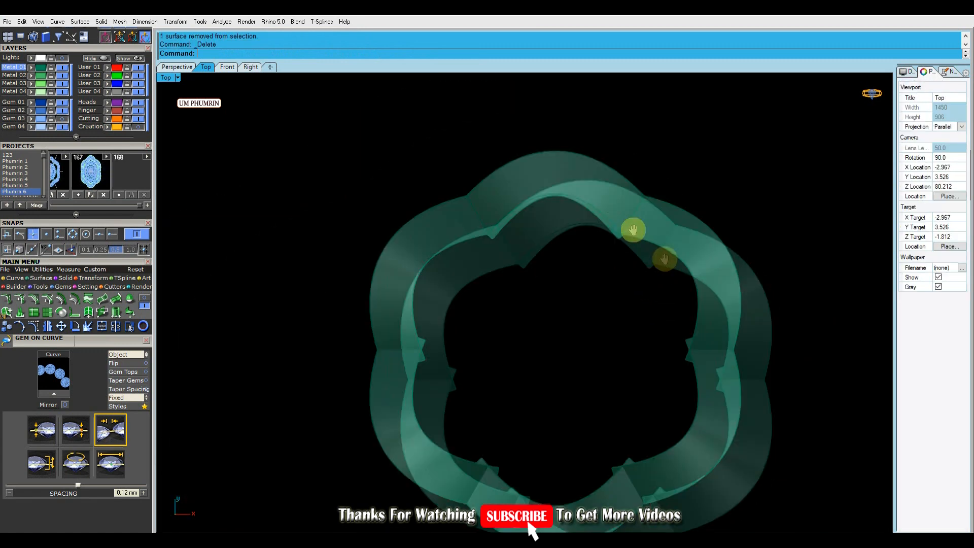
pyautogui.scroll(-5, 452, 250)
pyautogui.scroll(6, 531, 201)
pyautogui.click(531, 200)
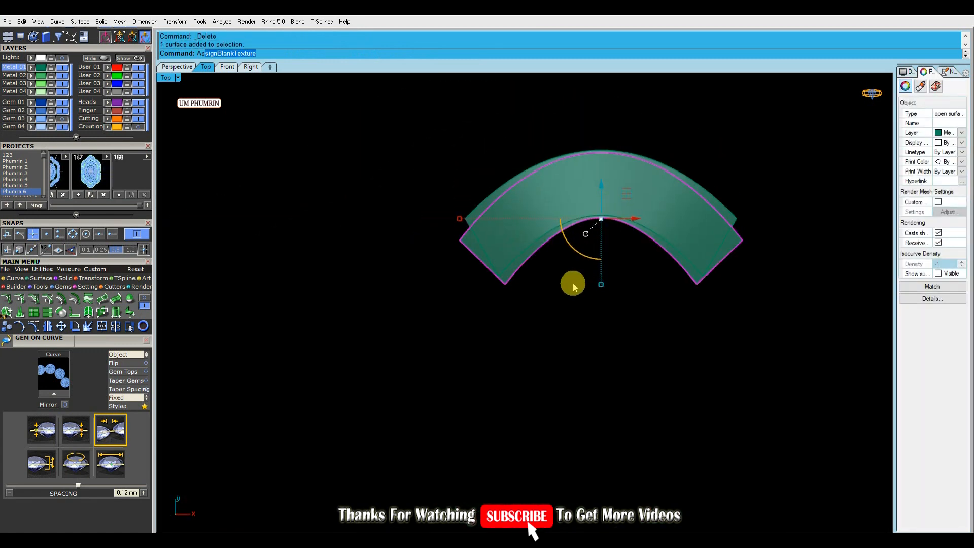
pyautogui.press('BackSpace')
pyautogui.press('BackSpace')
pyautogui.press('Return')
pyautogui.write('0')
pyautogui.press('Return')
pyautogui.press('Return')
pyautogui.press('Return')
pyautogui.press('Return')
# Try to extend the segment surfaces' end edges at the two upper joints with ExtendSrf.
pyautogui.moveTo(674, 320); pyautogui.dragTo(555, 306, button='right')
pyautogui.scroll(1, 604, 294)
pyautogui.click(49, 313)
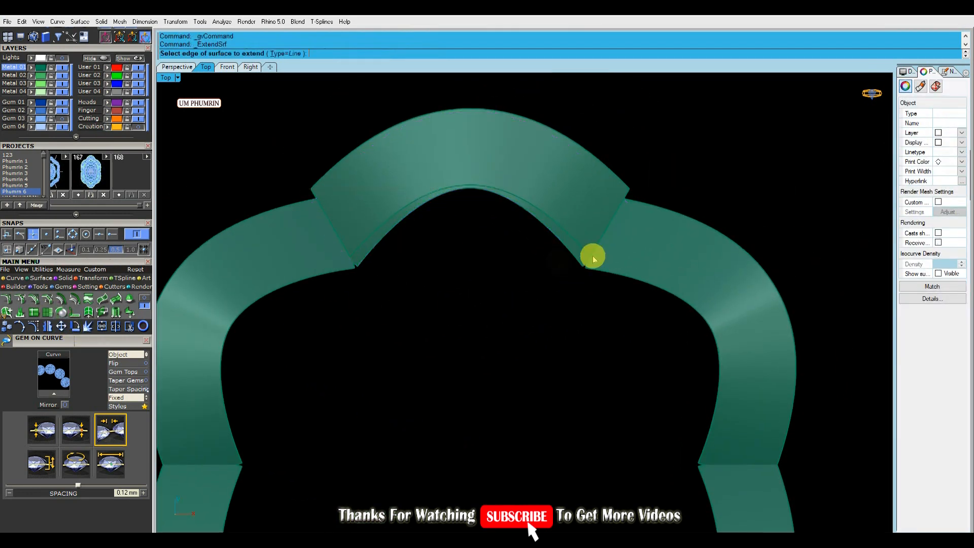
pyautogui.scroll(3, 589, 258)
pyautogui.click(605, 246)
pyautogui.scroll(-6, 602, 257)
pyautogui.rightClick(402, 263)
pyautogui.click(399, 264)
pyautogui.press('Escape')
pyautogui.hotkey('ctrl', 'z')
# Extend the end edge of the adjoining segment surface at the upper-left joint by a factor of 0.5.
pyautogui.rightClick(400, 264)
pyautogui.scroll(8, 399, 264)
pyautogui.click(401, 265)
pyautogui.press('Return')
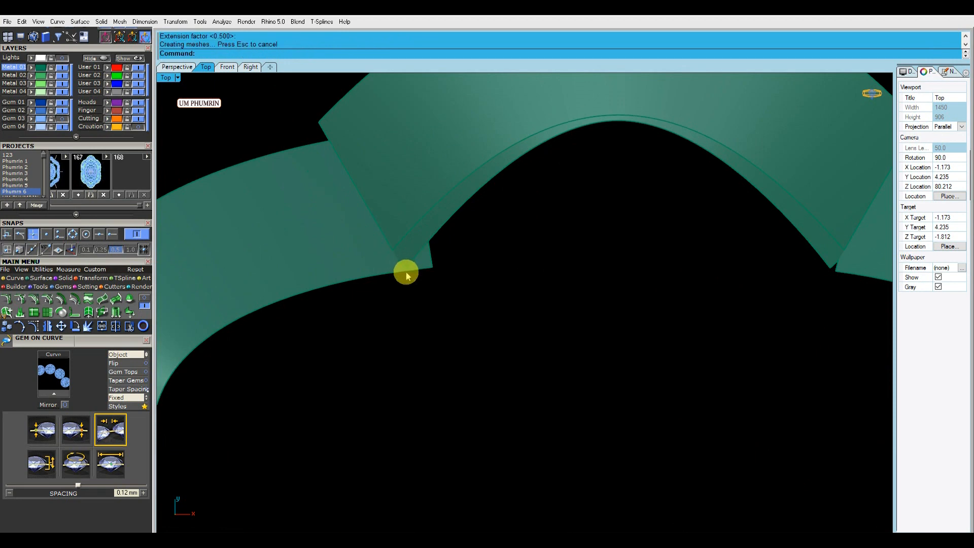
# Finish extending the surface's end edge at the upper-left joint and delete the arrayed copies, keeping only the top segment.
pyautogui.click(400, 265)
pyautogui.rightClick(401, 265)
pyautogui.scroll(-5, 400, 265)
pyautogui.scroll(-8, 479, 287)
pyautogui.click(626, 287)
pyautogui.press('Delete')
pyautogui.moveTo(634, 368); pyautogui.dragTo(371, 401)
pyautogui.press('Delete')
pyautogui.scroll(4, 552, 319)
pyautogui.scroll(-7, 559, 293)
pyautogui.click(523, 382)
pyautogui.press('Delete')
pyautogui.scroll(3, 493, 205)
# Polar array the extended lower surface of the top segment around the origin at 0.
pyautogui.click(458, 218)
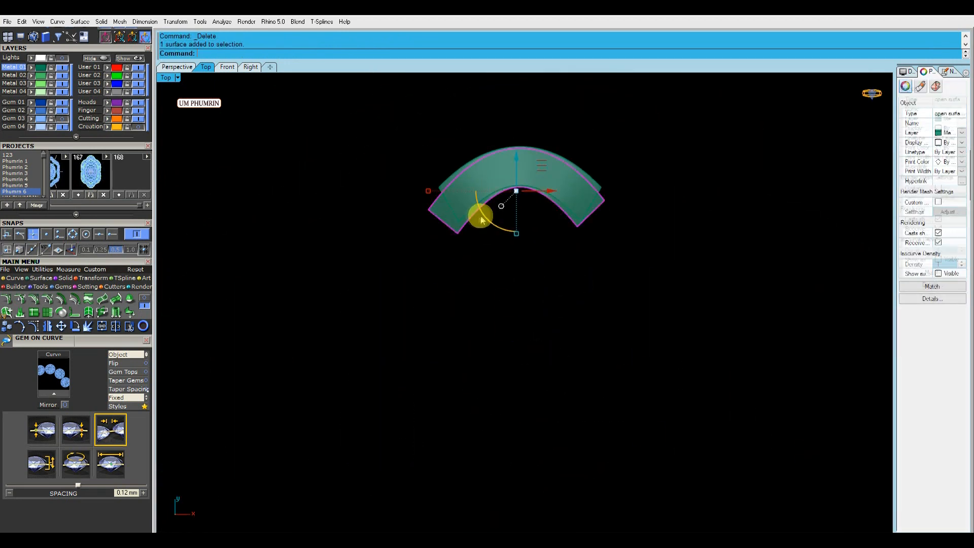
pyautogui.write('a')
pyautogui.press('Return')
pyautogui.write('0')
pyautogui.press('Return')
pyautogui.press('Return')
pyautogui.press('Return')
pyautogui.press('Return')
# Extend the lower surface's end edge at the upper-right joint with ExtendSrf.
pyautogui.scroll(12, 585, 242)
pyautogui.scroll(-1, 572, 279)
pyautogui.click(47, 314)
pyautogui.scroll(2, 537, 268)
pyautogui.click(569, 275)
pyautogui.rightClick(569, 276)
pyautogui.scroll(-7, 562, 288)
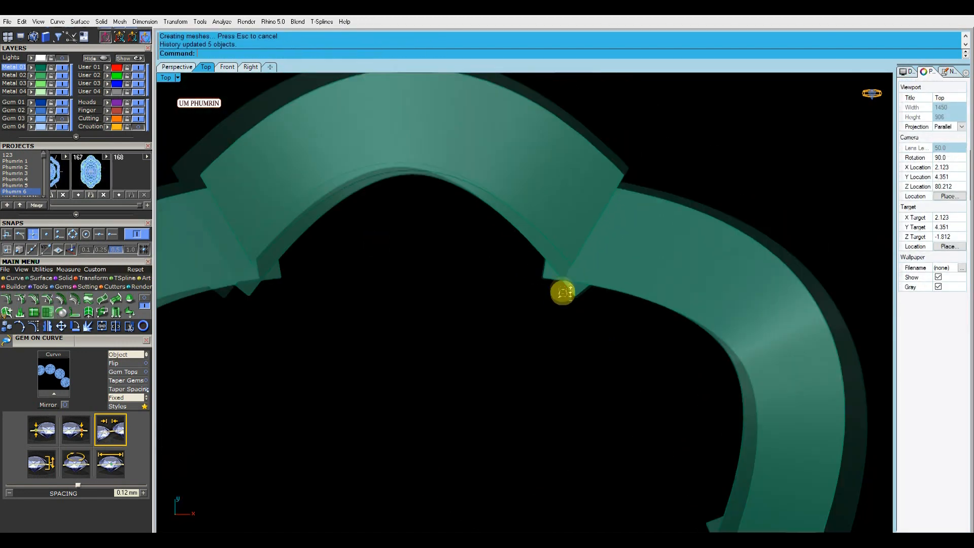
# Delete the five arrayed copies and keep only the top segment's surfaces.
pyautogui.scroll(-13, 611, 303)
pyautogui.click(642, 320)
pyautogui.press('Delete')
pyautogui.moveTo(612, 333); pyautogui.dragTo(489, 422)
pyautogui.press('Delete')
pyautogui.scroll(10, 566, 295)
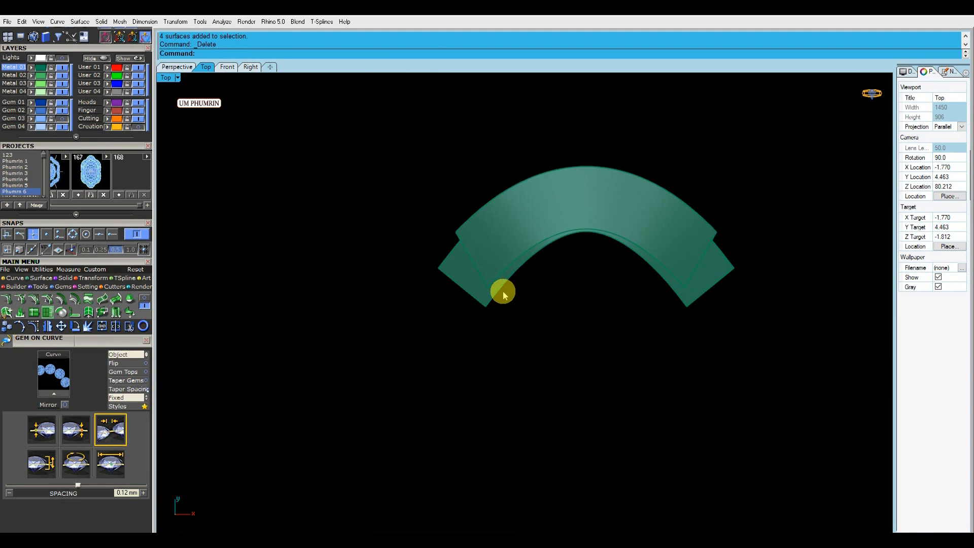
# Polar array the surface extended at both ends around the origin at 0, with 6 items over 360 degrees.
pyautogui.click(447, 303)
pyautogui.write('a')
pyautogui.press('Return')
pyautogui.write('0')
pyautogui.press('Return')
pyautogui.press('Return')
pyautogui.press('Return')
pyautogui.press('Return')
pyautogui.moveTo(561, 327); pyautogui.dragTo(503, 278, button='right')
pyautogui.scroll(2, 500, 278)
pyautogui.click(550, 279)
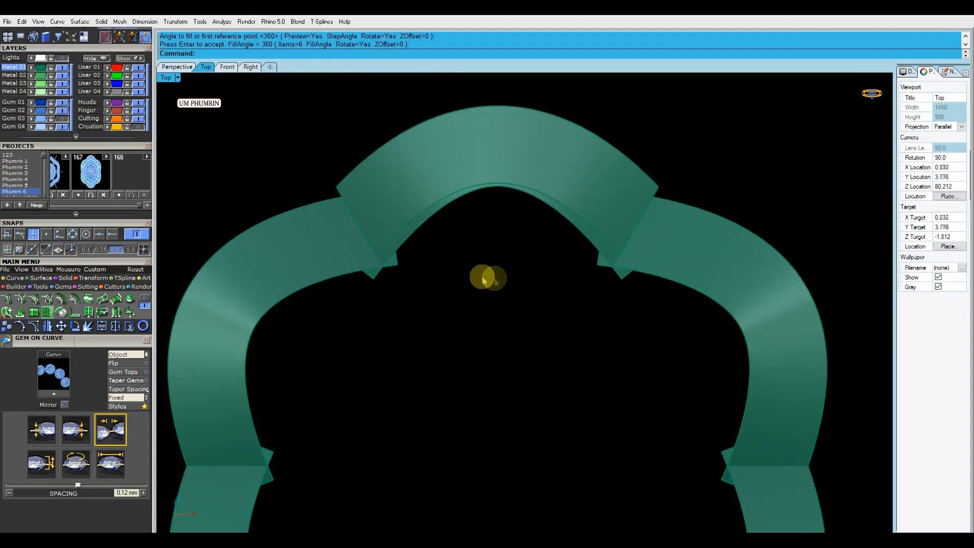
# Hide the top segment's covering surface above the arrayed ring.
pyautogui.click(512, 156)
pyautogui.click(103, 60)
pyautogui.moveTo(498, 245); pyautogui.dragTo(504, 276, button='right')
pyautogui.moveTo(552, 150); pyautogui.dragTo(713, 327)
pyautogui.hotkey('ctrl', 'z')
pyautogui.click(743, 254)
pyautogui.click(584, 110)
pyautogui.click(662, 223)
pyautogui.press('Delete')
# Draw joint lines across both ends of the top segment where it meets the neighbouring surfaces.
pyautogui.write('l')
pyautogui.press('Return')
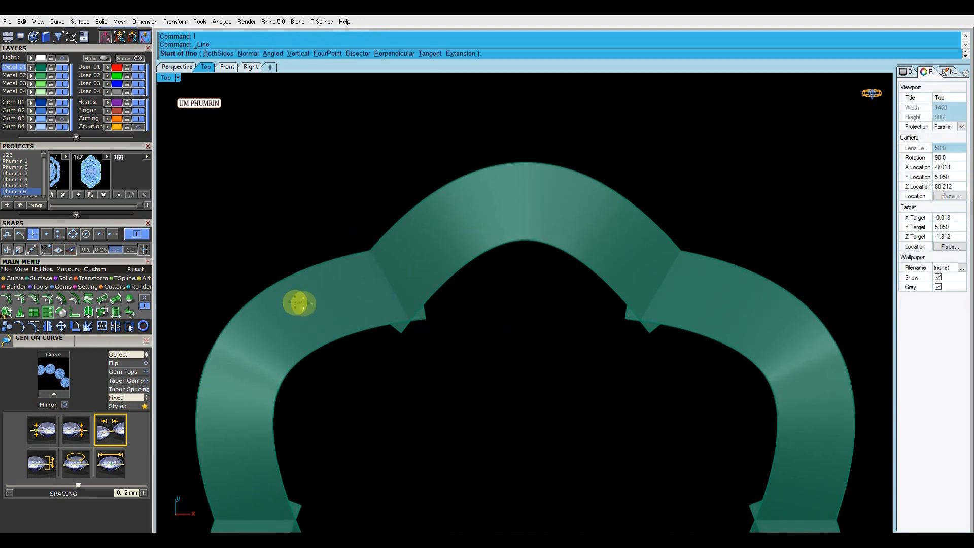
pyautogui.scroll(3, 368, 240)
pyautogui.click(427, 348)
pyautogui.press('Return')
pyautogui.moveTo(770, 345); pyautogui.dragTo(610, 348, button='right')
pyautogui.click(621, 348)
pyautogui.click(682, 242)
pyautogui.click(552, 224)
# Delete the five other arrayed surfaces, keeping the top segment and its joint lines.
pyautogui.scroll(-14, 558, 224)
pyautogui.moveTo(702, 241); pyautogui.dragTo(681, 207, button='right')
pyautogui.moveTo(707, 216); pyautogui.dragTo(385, 431)
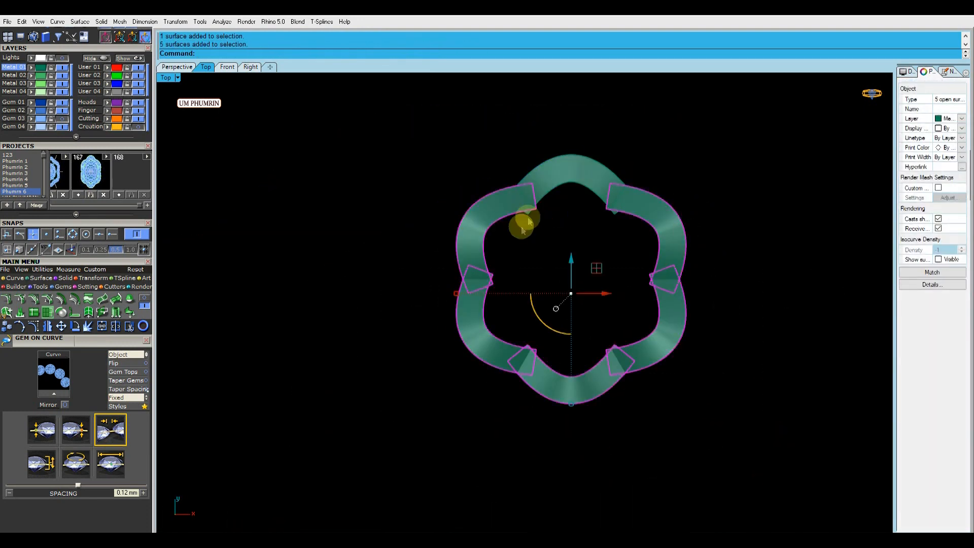
pyautogui.press('Delete')
pyautogui.scroll(-12, 510, 307)
pyautogui.moveTo(516, 302); pyautogui.dragTo(552, 228, button='right')
pyautogui.scroll(18, 557, 205)
pyautogui.moveTo(561, 104); pyautogui.dragTo(580, 156, button='right')
# Split the top segment surface with the two joint lines and delete the overhanging ends together with the cutting lines.
pyautogui.click(559, 276)
pyautogui.write('split')
pyautogui.press('Return')
pyautogui.moveTo(350, 178); pyautogui.dragTo(776, 433)
pyautogui.press('Return')
pyautogui.keyDown('ctrl'); pyautogui.click(535, 254); pyautogui.keyUp('ctrl')
pyautogui.press('Delete')
pyautogui.moveTo(550, 181); pyautogui.dragTo(654, 355)
pyautogui.press('Delete')
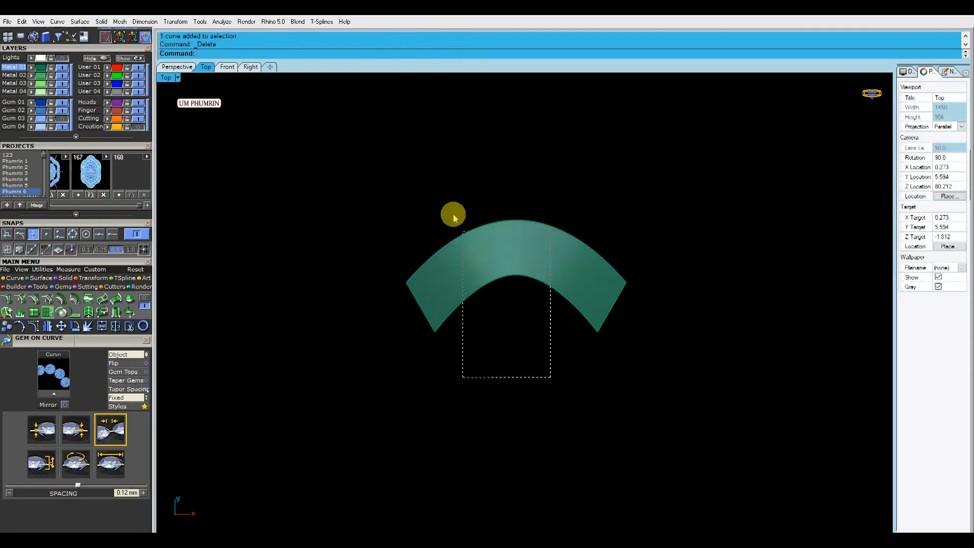
pyautogui.moveTo(453, 214); pyautogui.dragTo(451, 212)
pyautogui.scroll(-7, 474, 238)
# Show the hidden objects and polar array the trimmed segment surface around the origin at 0, with 6 items over 360 degrees.
pyautogui.click(129, 58)
pyautogui.scroll(8, 508, 248)
pyautogui.click(536, 241)
pyautogui.scroll(-8, 539, 238)
pyautogui.write('a')
pyautogui.press('Return')
pyautogui.write('0')
pyautogui.press('Return')
pyautogui.press('Return')
pyautogui.press('Return')
pyautogui.press('Return')
# Join the arrayed segment surfaces into continuous bands and hide everything else.
pyautogui.click(508, 189)
pyautogui.moveTo(358, 154); pyautogui.dragTo(727, 506)
pyautogui.moveTo(708, 476); pyautogui.dragTo(689, 421, button='right')
pyautogui.write('j')
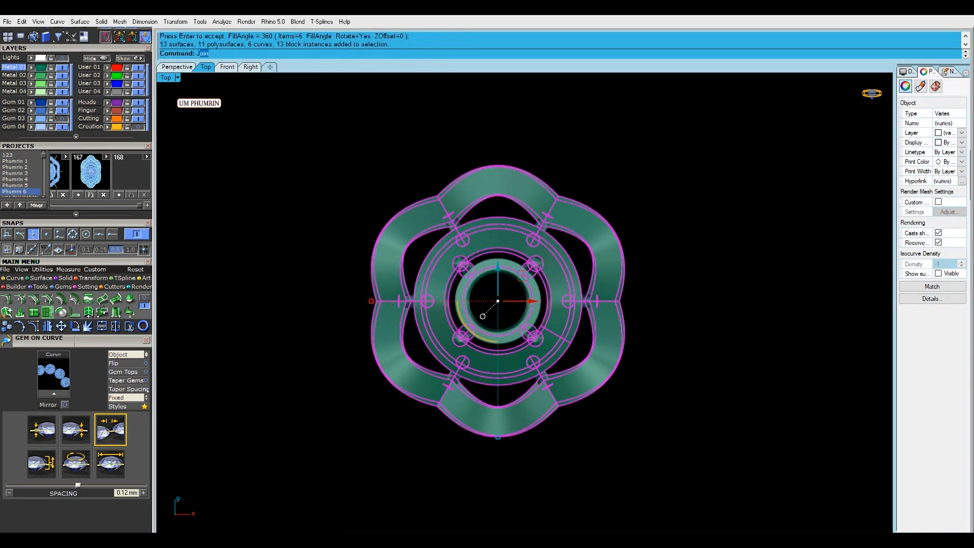
pyautogui.rightClick(102, 58)
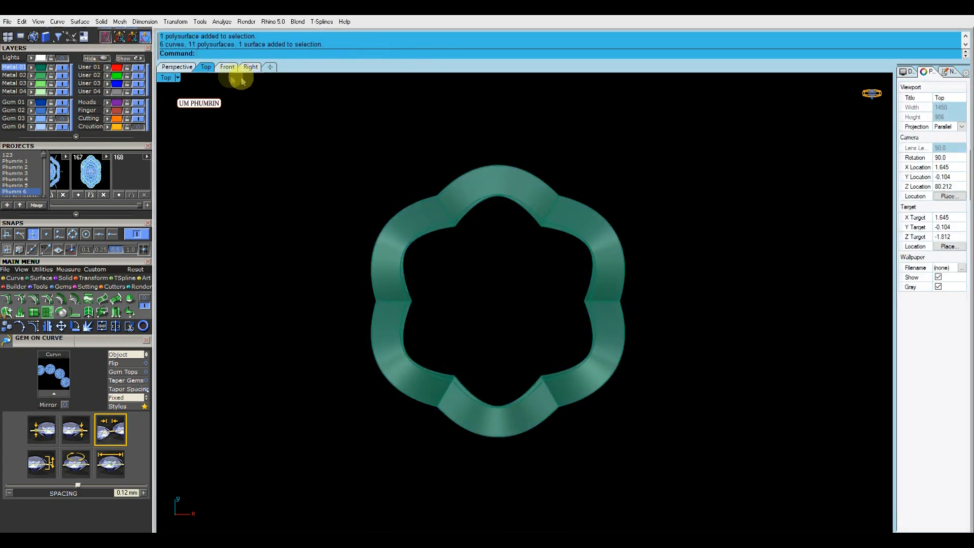
# Duplicate the borders of both band surfaces in the perspective view.
pyautogui.click(181, 68)
pyautogui.moveTo(516, 226); pyautogui.dragTo(491, 222, button='right')
pyautogui.hotkey('ctrl', 'a')
pyautogui.scroll(-4, 500, 244)
pyautogui.write('02')
pyautogui.keyDown('shift'); pyautogui.moveTo(512, 268); pyautogui.dragTo(534, 289, button='right'); pyautogui.keyUp('shift')
pyautogui.press('Return')
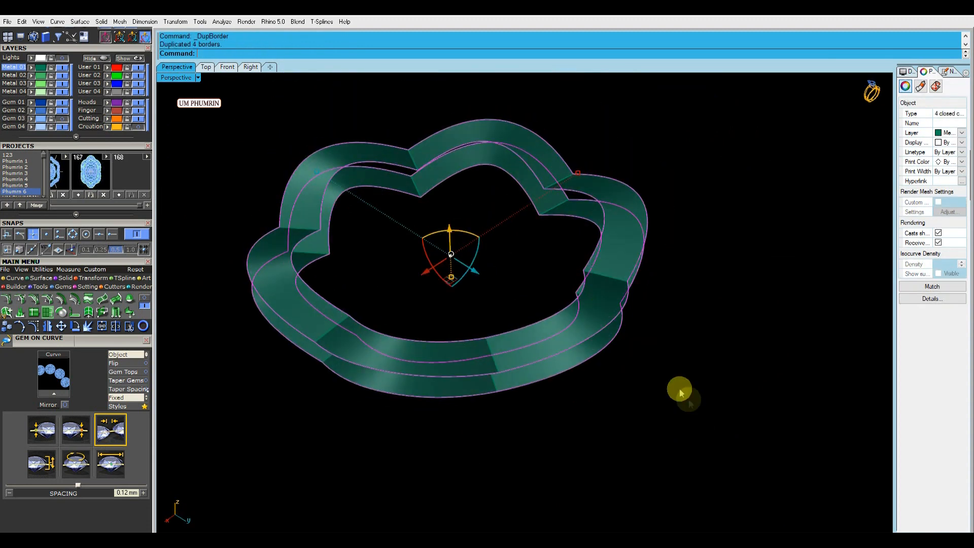
# Draw a line between the two inner border curves at a joint and sweep it along them to form the inner wall.
pyautogui.keyDown('ctrl'); pyautogui.moveTo(683, 395); pyautogui.dragTo(636, 365); pyautogui.keyUp('ctrl')
pyautogui.moveTo(635, 358); pyautogui.dragTo(633, 372, button='right')
pyautogui.write('l')
pyautogui.press('Return')
pyautogui.scroll(6, 632, 366)
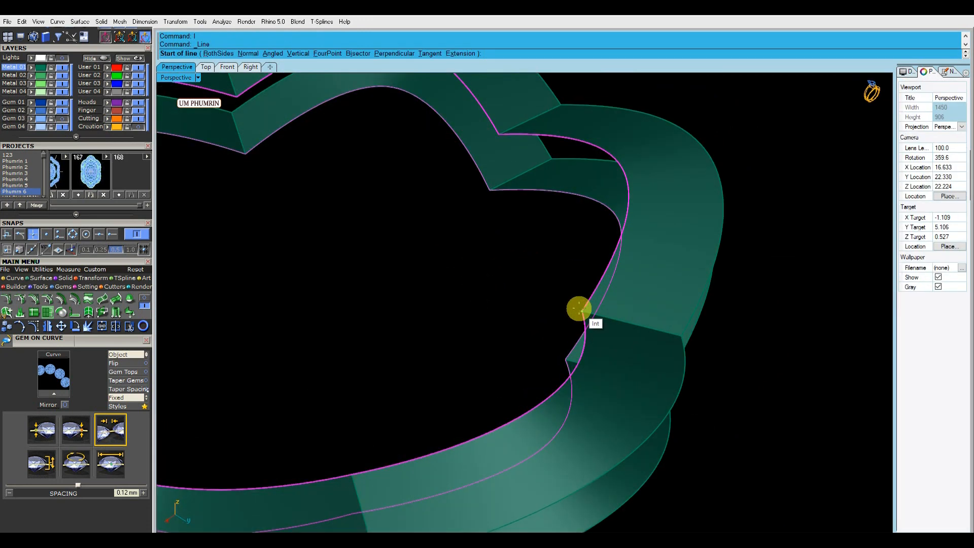
pyautogui.click(112, 234)
pyautogui.click(33, 234)
pyautogui.click(582, 310)
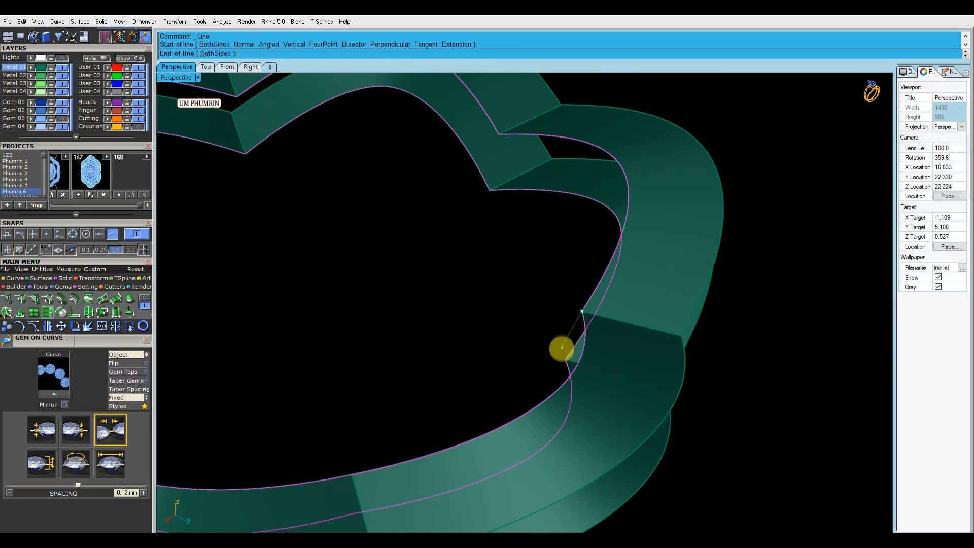
pyautogui.click(566, 359)
pyautogui.scroll(-4, 520, 309)
pyautogui.press('Delete')
pyautogui.moveTo(642, 344); pyautogui.dragTo(596, 323, button='right')
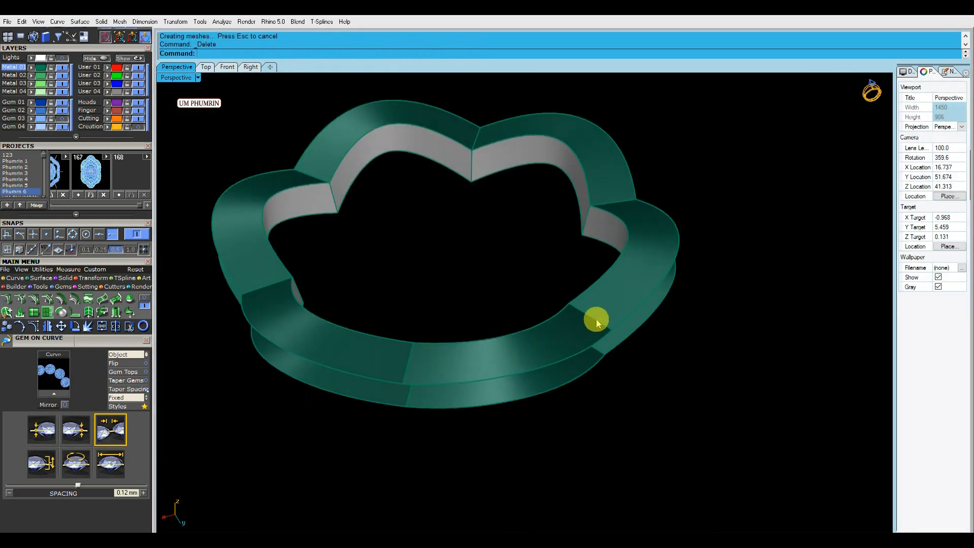
# Draw a line between the two outer border curves at a joint and sweep it along them to form the outer wall.
pyautogui.moveTo(653, 383); pyautogui.dragTo(595, 323)
pyautogui.write('l')
pyautogui.press('Return')
pyautogui.scroll(4, 604, 340)
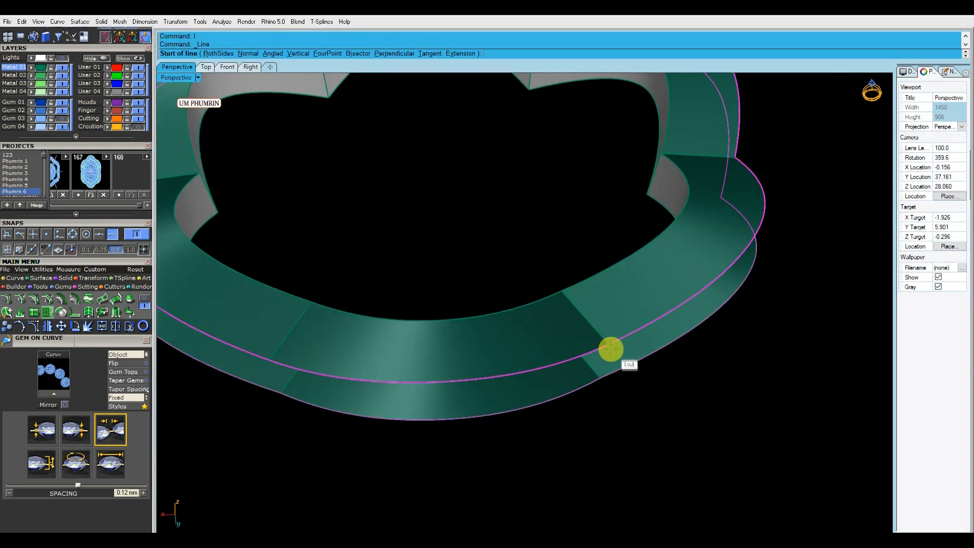
pyautogui.click(600, 379)
pyautogui.keyDown('shift'); pyautogui.click(604, 364); pyautogui.keyUp('shift')
pyautogui.scroll(-4, 609, 355)
pyautogui.press('Return')
pyautogui.press('Delete')
pyautogui.moveTo(609, 355); pyautogui.dragTo(550, 291)
# Join the band's surfaces and walls into one body and show the hidden metal parts.
pyautogui.scroll(-6, 550, 291)
pyautogui.hotkey('ctrl', 'j')
pyautogui.click(939, 275)
pyautogui.click(737, 296)
pyautogui.click(135, 60)
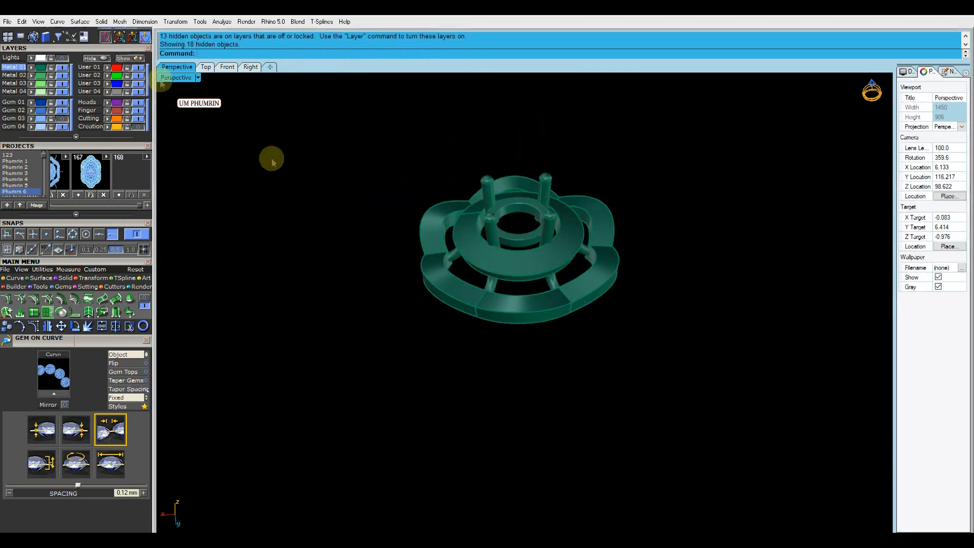
# Polar array the segment's gems around the origin at 0.
pyautogui.moveTo(389, 253); pyautogui.dragTo(581, 318, button='right')
pyautogui.moveTo(565, 198); pyautogui.dragTo(629, 259, button='right')
pyautogui.scroll(-2, 620, 276)
pyautogui.moveTo(525, 234); pyautogui.dragTo(609, 314)
pyautogui.write('arraypolar')
pyautogui.press('Return')
pyautogui.write('0')
pyautogui.press('Return')
pyautogui.press('Return')
pyautogui.press('Return')
pyautogui.press('Return')
# Show the hidden halo and centre gems and save the model in the top view.
pyautogui.click(137, 60)
pyautogui.moveTo(416, 237); pyautogui.dragTo(293, 232, button='right')
pyautogui.click(207, 69)
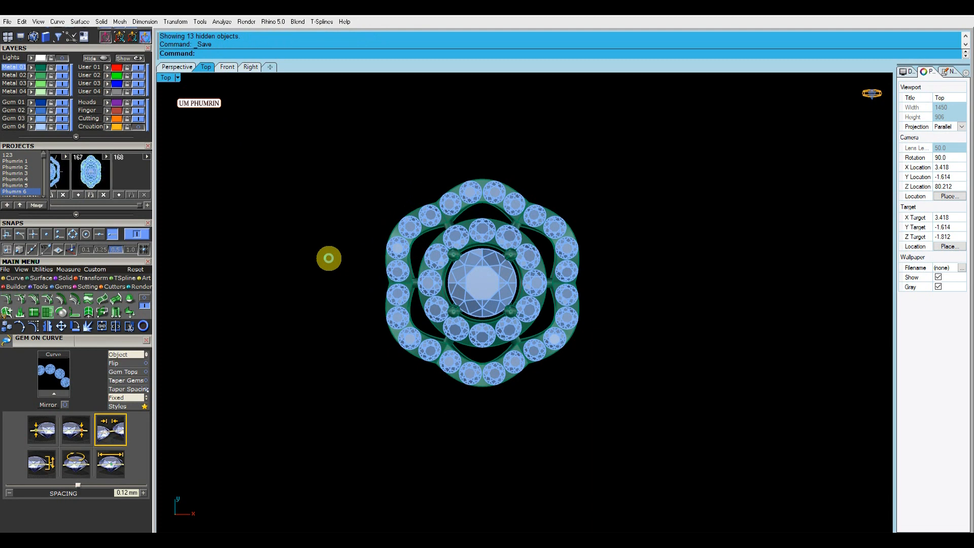
pyautogui.moveTo(334, 266); pyautogui.dragTo(326, 289, button='right')
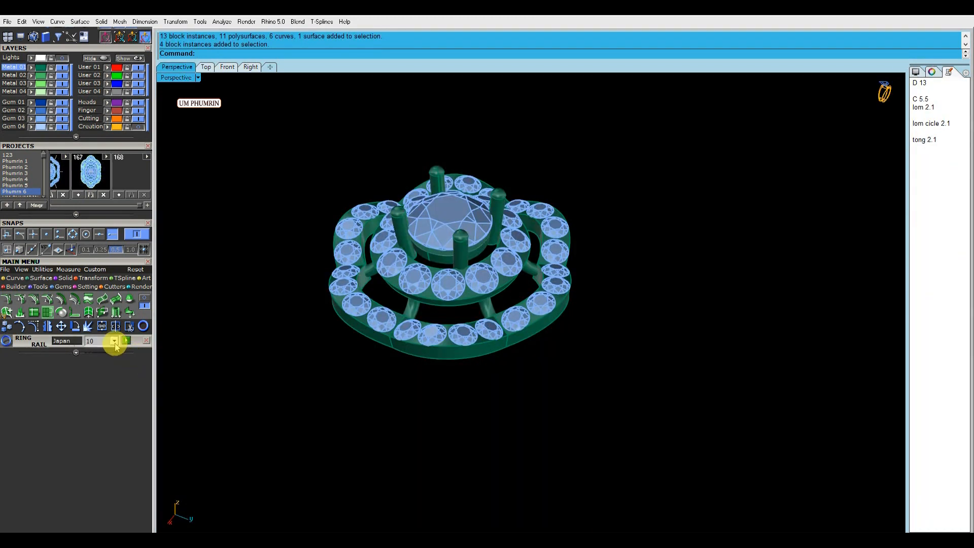
# Create a Japan size 13 ring rail and raise the grouped gem cluster above it.
pyautogui.click(114, 340)
pyautogui.click(127, 342)
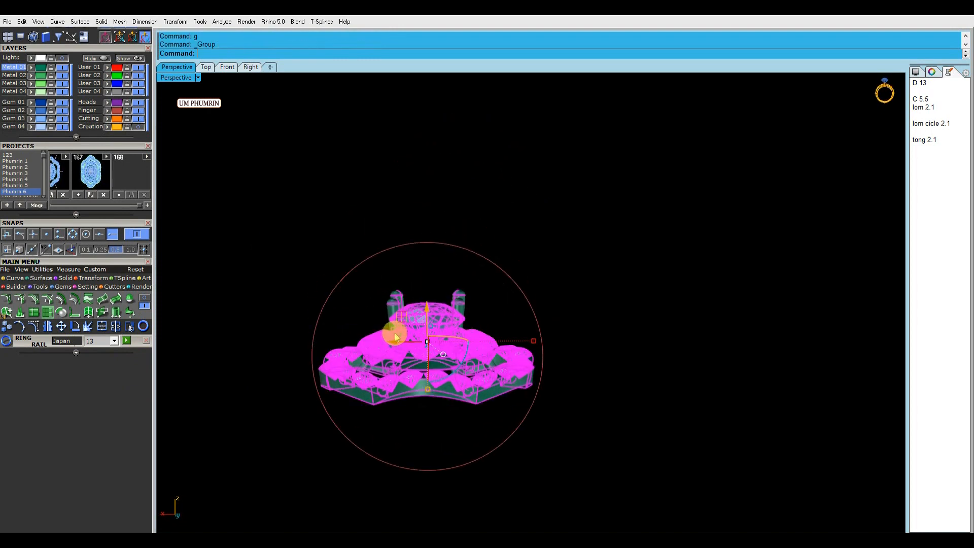
pyautogui.keyDown('shift'); pyautogui.moveTo(405, 304); pyautogui.dragTo(403, 284, button='right'); pyautogui.keyUp('shift')
pyautogui.moveTo(427, 287); pyautogui.dragTo(428, 138)
pyautogui.keyDown('shift'); pyautogui.moveTo(445, 152); pyautogui.dragTo(445, 198, button='right'); pyautogui.keyUp('shift')
pyautogui.moveTo(426, 197); pyautogui.dragTo(427, 152)
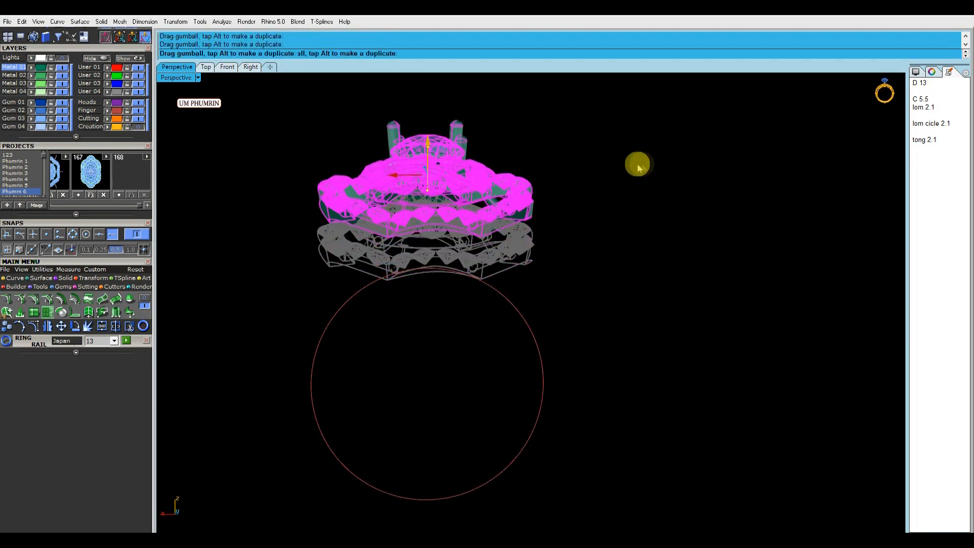
pyautogui.click(639, 168)
pyautogui.moveTo(209, 147); pyautogui.dragTo(215, 175, button='right')
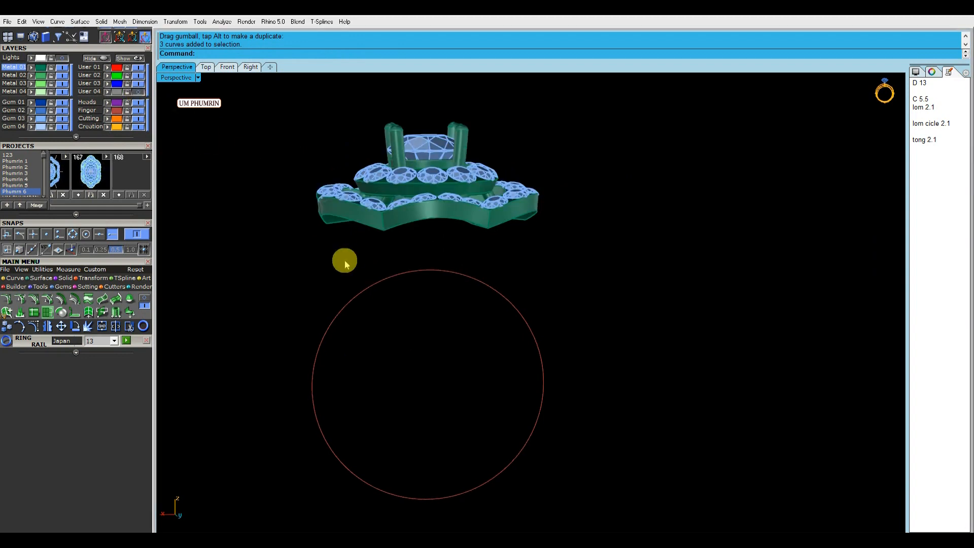
# Try offsetting the ring rail outward by 1.6 mm in the front view.
pyautogui.click(228, 67)
pyautogui.moveTo(352, 151); pyautogui.dragTo(335, 198, button='right')
pyautogui.click(528, 323)
pyautogui.moveTo(513, 327); pyautogui.dragTo(536, 336, button='right')
pyautogui.write('F')
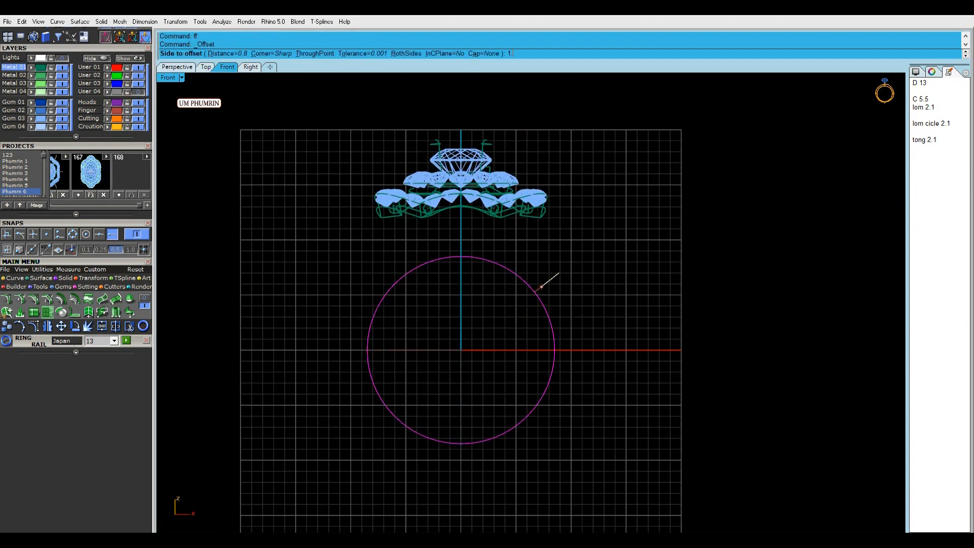
pyautogui.click(559, 274)
pyautogui.scroll(2, 582, 270)
pyautogui.moveTo(582, 269); pyautogui.dragTo(590, 237, button='right')
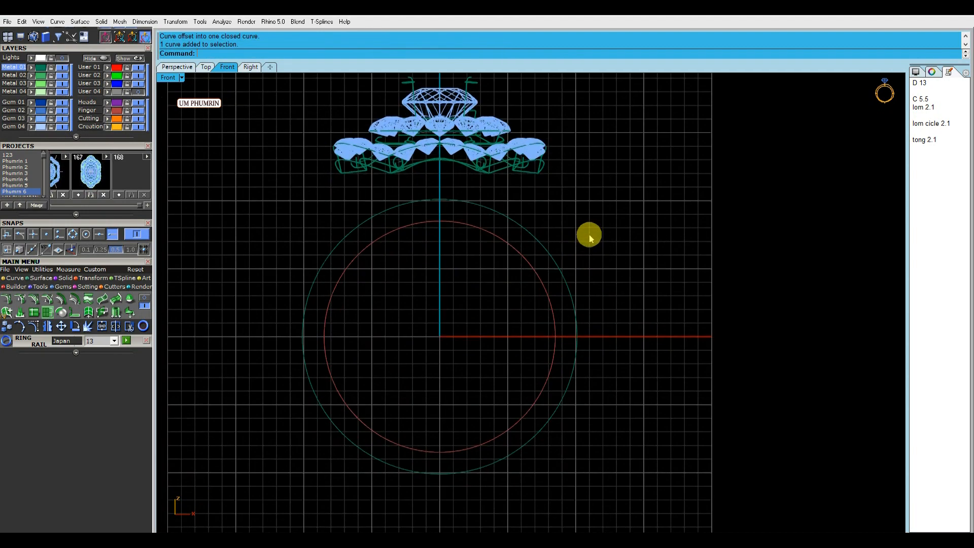
pyautogui.rightClick(565, 278)
pyautogui.press('Escape')
# Offset the ring rail outward by 1.65 mm.
pyautogui.click(550, 299)
pyautogui.moveTo(559, 302); pyautogui.dragTo(587, 319, button='right')
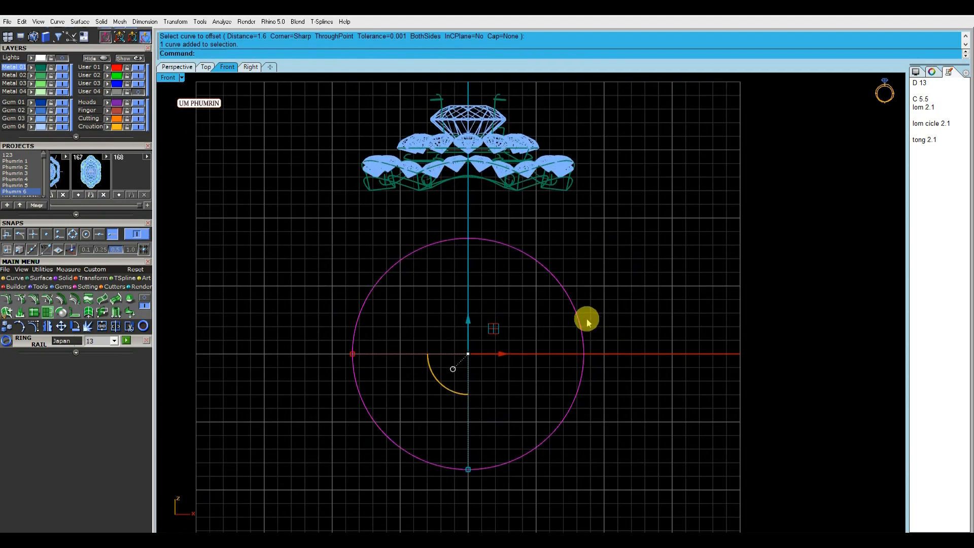
pyautogui.press('Return')
pyautogui.write('1.65')
pyautogui.press('Return')
pyautogui.click(620, 264)
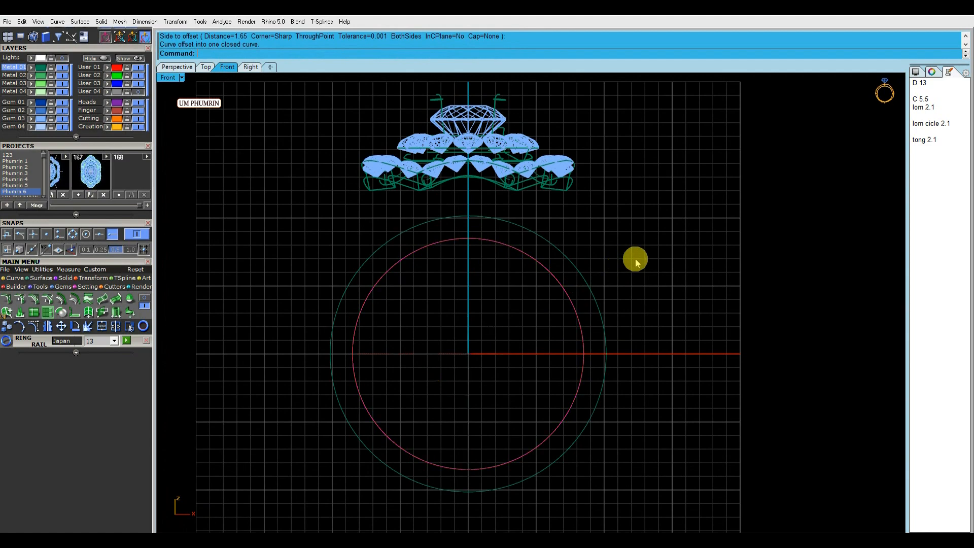
pyautogui.scroll(-2, 615, 276)
pyautogui.moveTo(544, 284); pyautogui.dragTo(529, 264, button='right')
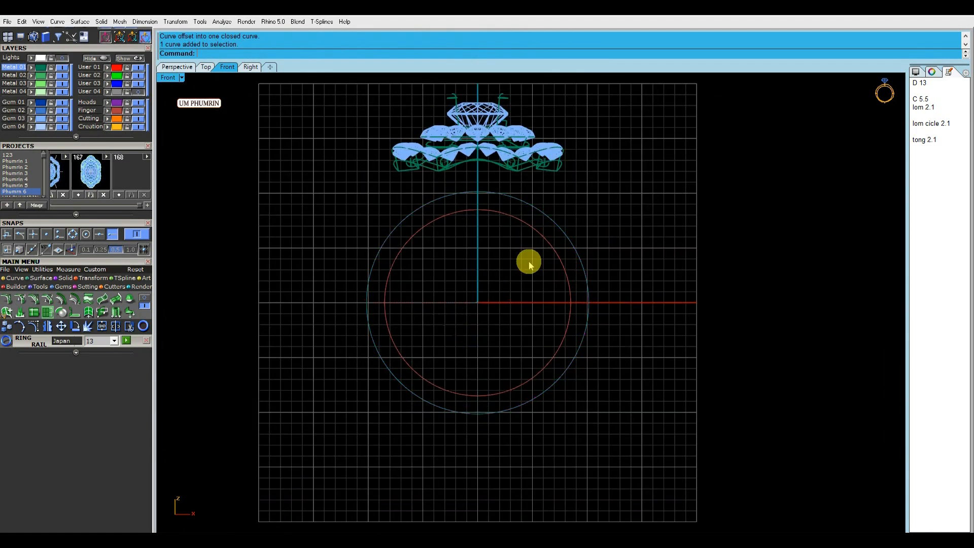
pyautogui.moveTo(437, 318); pyautogui.dragTo(453, 290, button='right')
pyautogui.write('l')
pyautogui.press('Return')
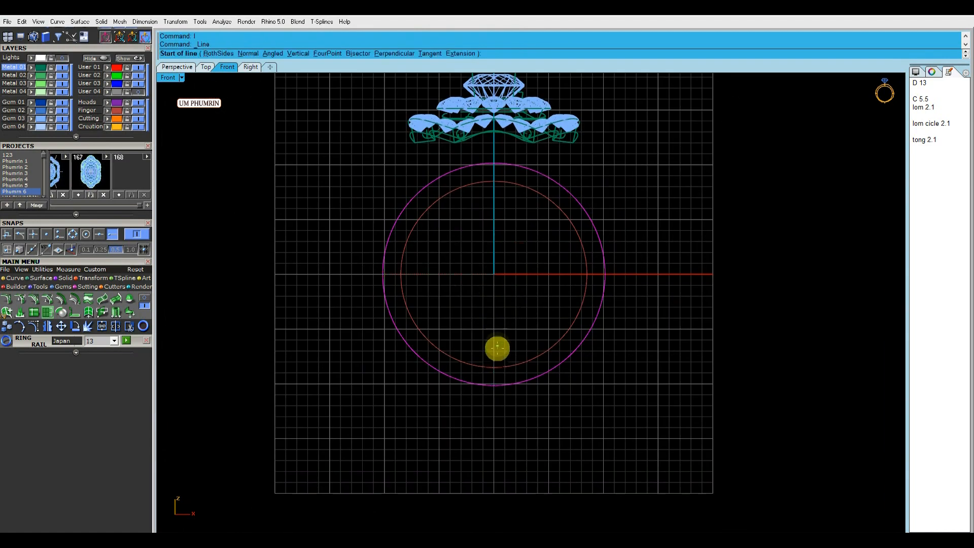
pyautogui.click(493, 373)
pyautogui.scroll(4, 493, 373)
pyautogui.moveTo(493, 373); pyautogui.dragTo(482, 353, button='right')
pyautogui.press('Escape')
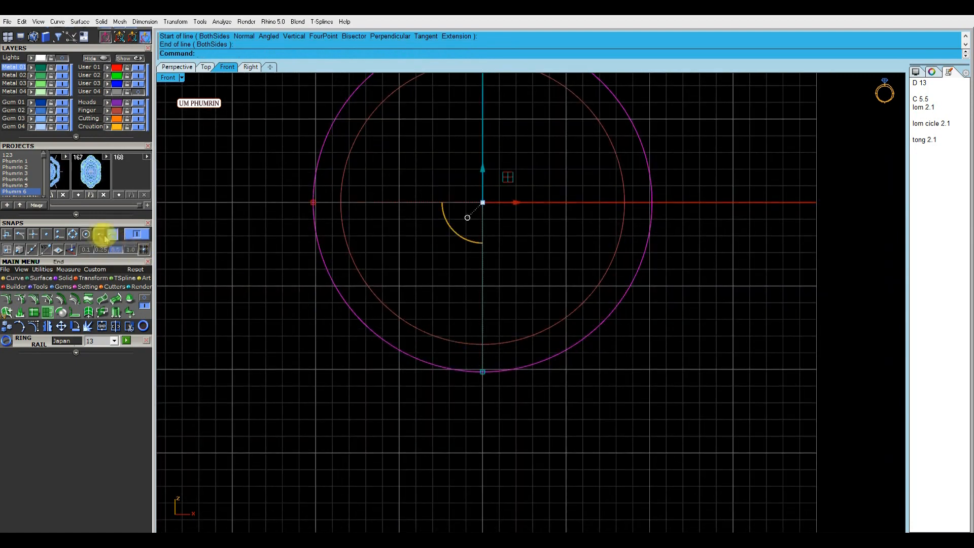
# Hide the grid and draw a 1.5 mm guide line straight down from the rail's lowest quadrant point.
pyautogui.moveTo(446, 283); pyautogui.dragTo(509, 337, button='right')
pyautogui.press('F7')
pyautogui.write('l')
pyautogui.press('Return')
pyautogui.click(522, 390)
pyautogui.moveTo(522, 391); pyautogui.dragTo(493, 310, button='right')
pyautogui.scroll(4, 497, 389)
pyautogui.click(489, 381)
pyautogui.scroll(-4, 561, 418)
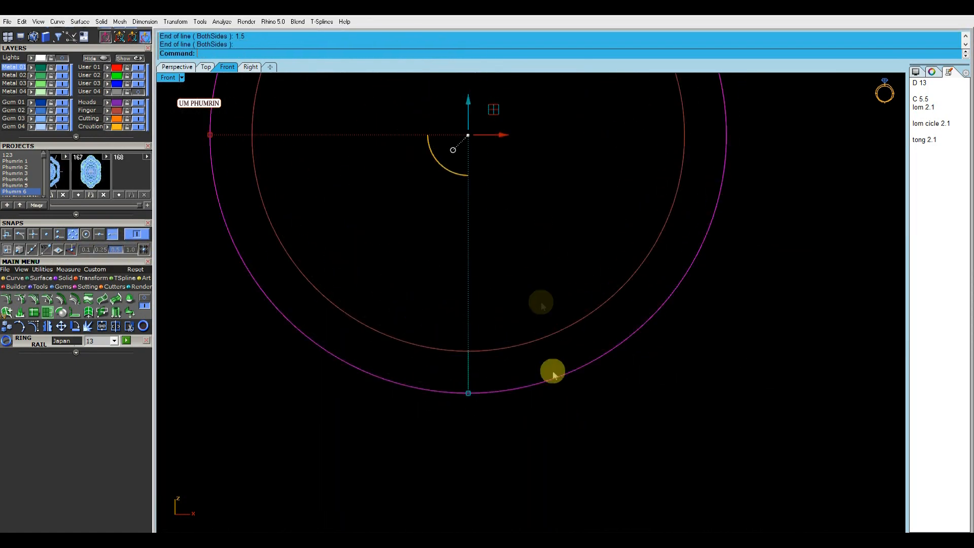
# Add horizontal guide lines running outward from the rail's left and right quadrant points.
pyautogui.press('Return')
pyautogui.click(606, 275)
pyautogui.scroll(2, 672, 273)
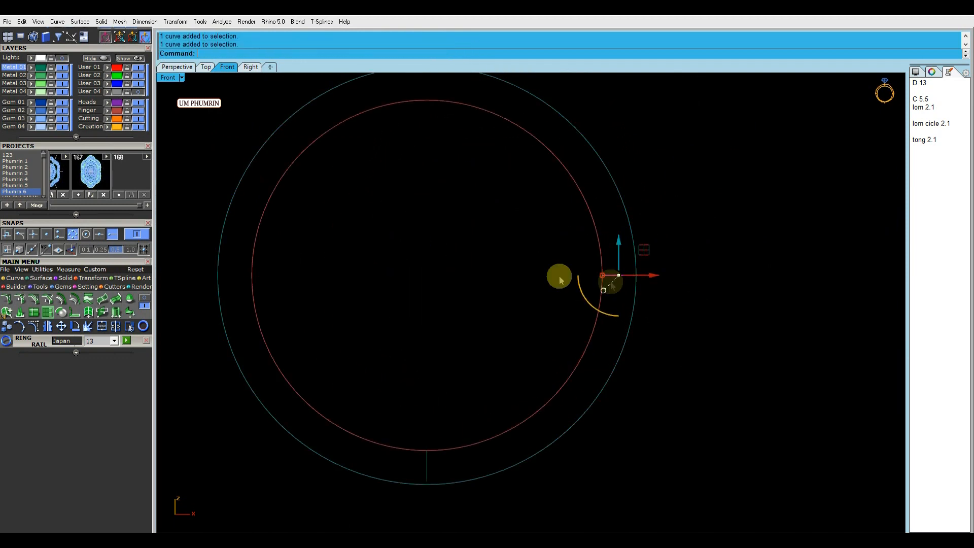
pyautogui.scroll(5, 197, 282)
pyautogui.click(238, 263)
pyautogui.scroll(12, 236, 275)
pyautogui.moveTo(242, 274); pyautogui.dragTo(255, 275)
pyautogui.scroll(-15, 340, 234)
pyautogui.keyDown('ctrl'); pyautogui.moveTo(394, 374); pyautogui.dragTo(397, 386, button='right'); pyautogui.keyUp('ctrl')
pyautogui.moveTo(523, 292); pyautogui.dragTo(488, 320, button='right')
pyautogui.click(488, 320)
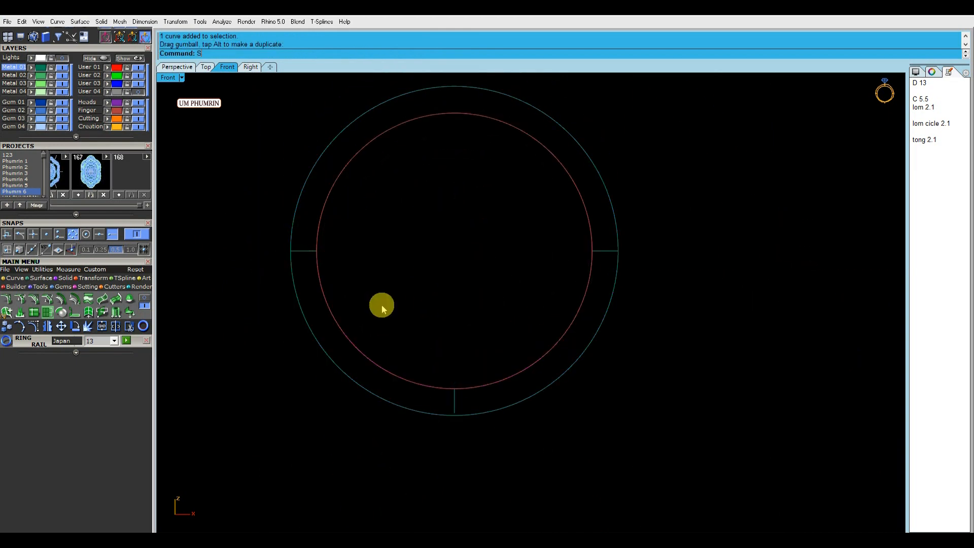
# Stretch the outer circle to match the guide lines' thicknesses and delete the guide lines.
pyautogui.click(94, 278)
pyautogui.click(145, 309)
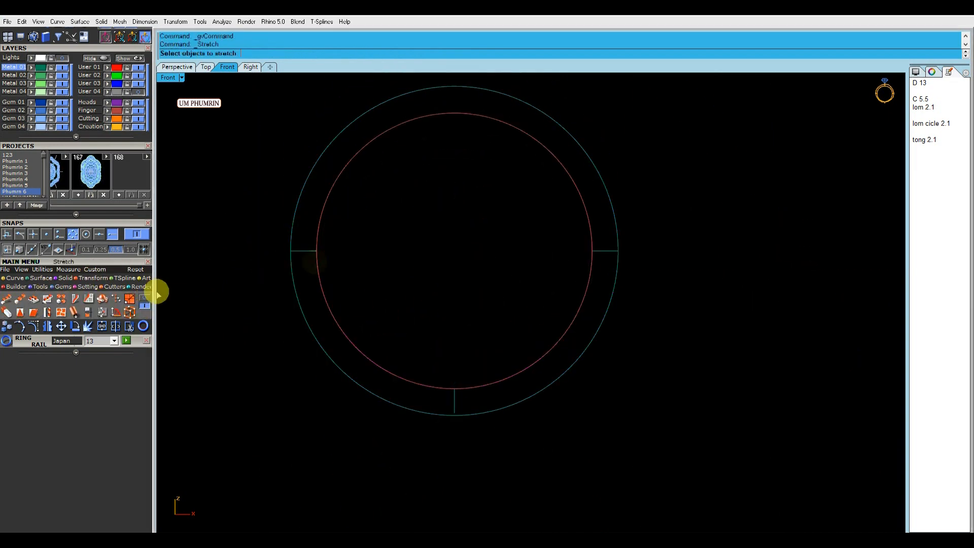
pyautogui.click(293, 222)
pyautogui.moveTo(426, 223); pyautogui.dragTo(432, 257, button='right')
pyautogui.rightClick(443, 244)
pyautogui.click(459, 121)
pyautogui.scroll(10, 441, 423)
pyautogui.click(424, 404)
pyautogui.scroll(-10, 472, 388)
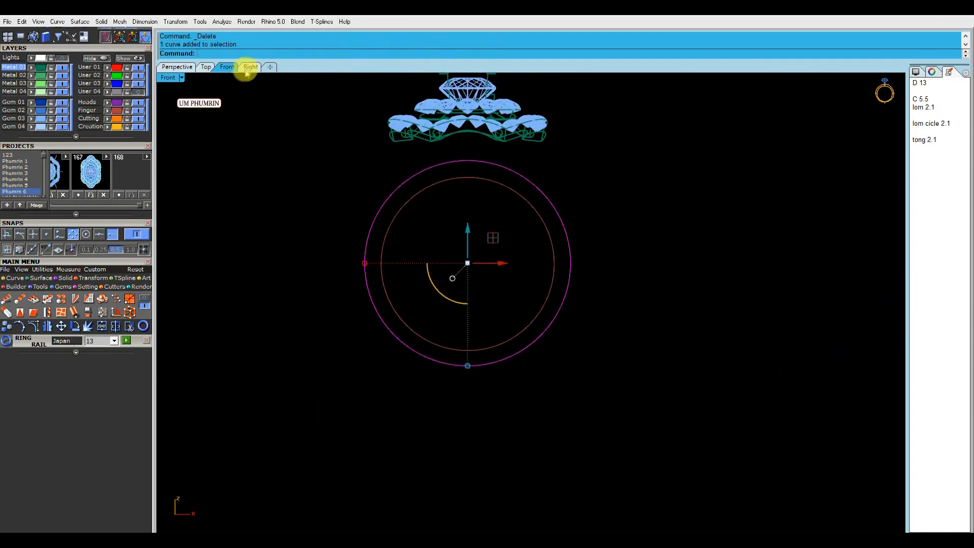
# Raise the whole gem cluster further above the ring circles and save the model.
pyautogui.click(248, 69)
pyautogui.click(187, 68)
pyautogui.moveTo(506, 217); pyautogui.dragTo(604, 281, button='right')
pyautogui.click(227, 67)
pyautogui.scroll(4, 573, 405)
pyautogui.moveTo(330, 123); pyautogui.dragTo(350, 217, button='right')
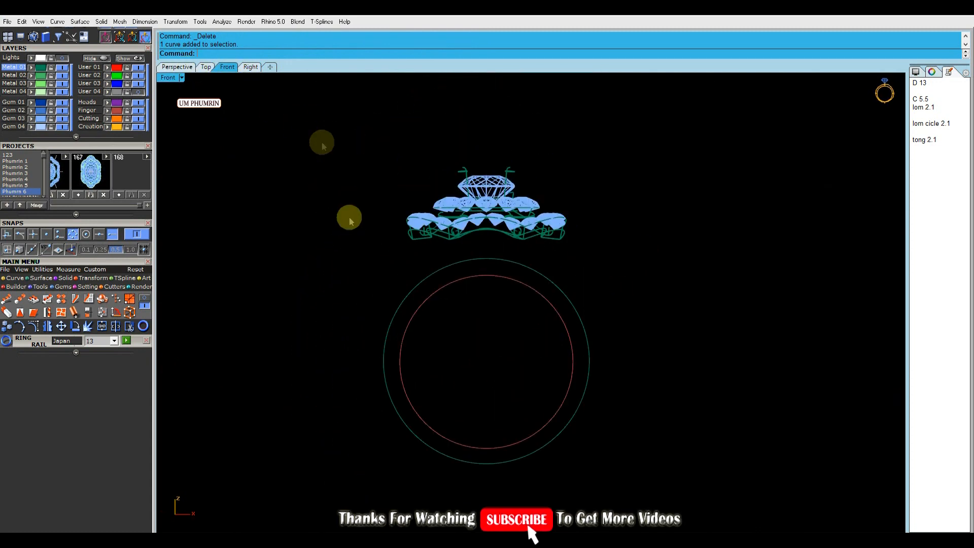
pyautogui.moveTo(322, 145); pyautogui.dragTo(604, 251)
pyautogui.scroll(2, 484, 196)
pyautogui.moveTo(488, 167); pyautogui.dragTo(487, 133)
pyautogui.click(682, 192)
pyautogui.scroll(-3, 662, 207)
pyautogui.moveTo(652, 228); pyautogui.dragTo(614, 227, button='right')
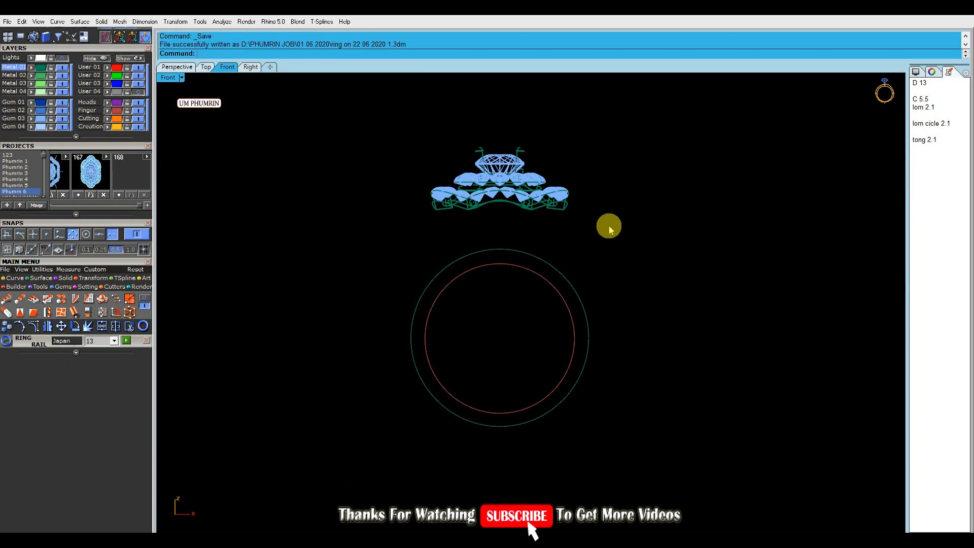
# Examine the gem-set double band and raised cluster from the front, perspective and top.
pyautogui.moveTo(628, 209); pyautogui.dragTo(574, 273, button='right')
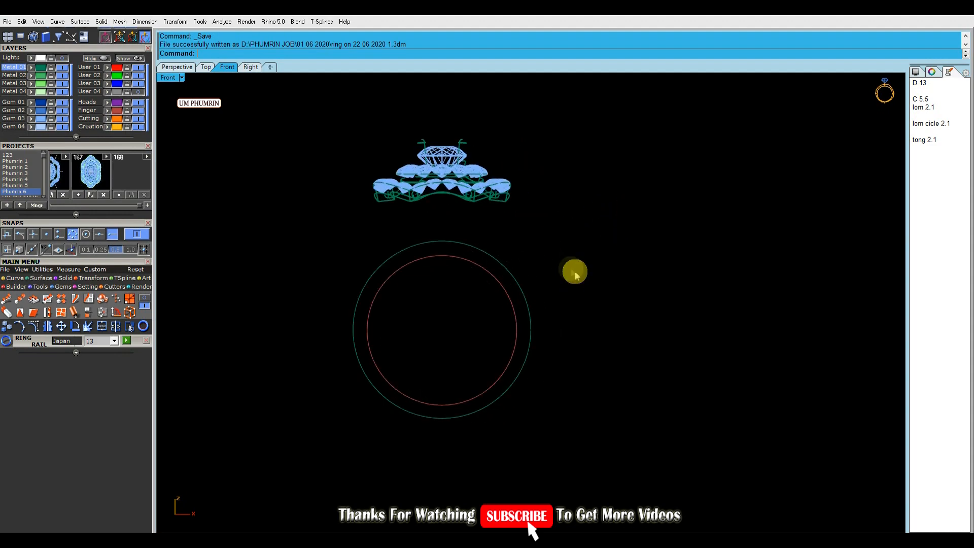
pyautogui.scroll(3, 520, 298)
pyautogui.scroll(-4, 598, 265)
pyautogui.click(585, 275)
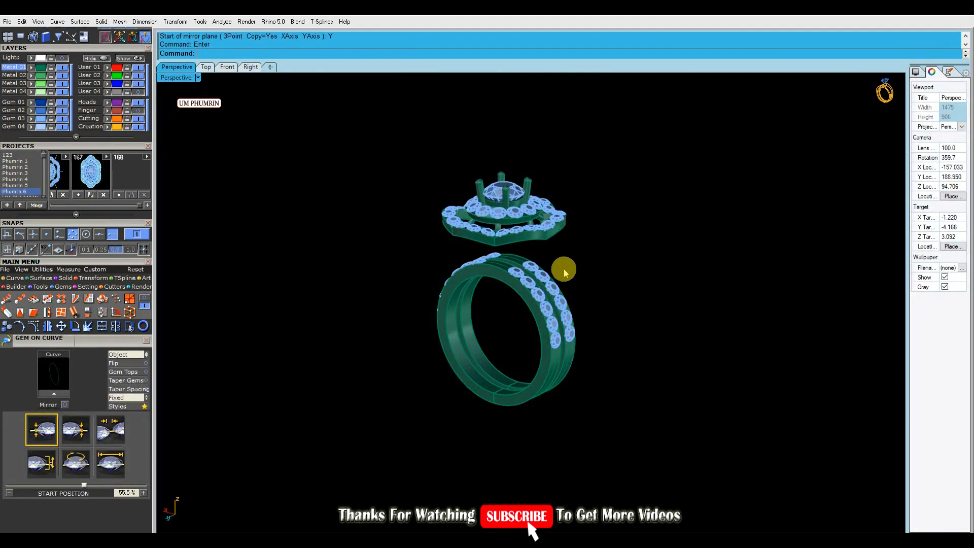
pyautogui.moveTo(563, 269)
pyautogui.mouseDown(button='right')
pyautogui.moveTo(504, 254)
pyautogui.moveTo(487, 302)
pyautogui.moveTo(380, 265)
pyautogui.moveTo(607, 269)
pyautogui.moveTo(491, 247)
pyautogui.mouseUp(button='right')
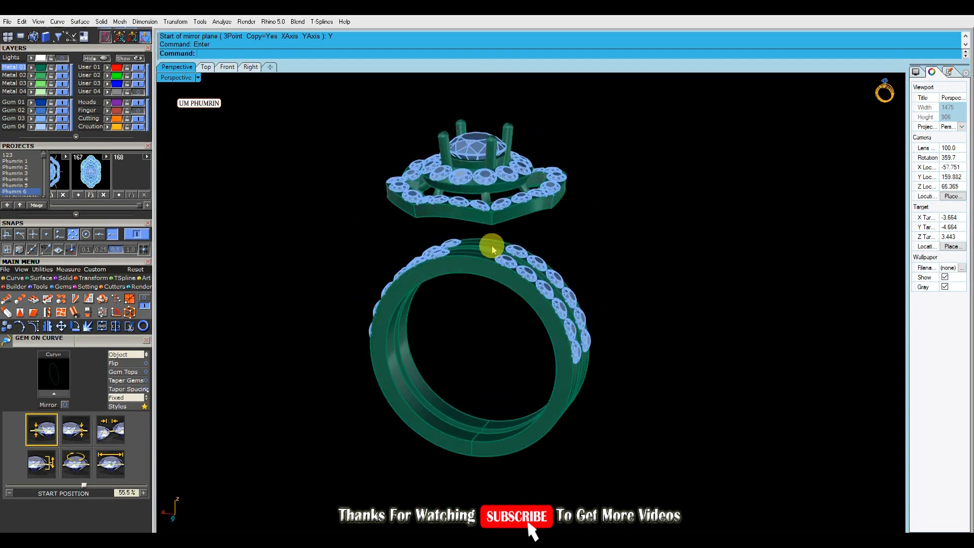
pyautogui.scroll(4, 495, 276)
pyautogui.click(208, 67)
pyautogui.scroll(-2, 488, 236)
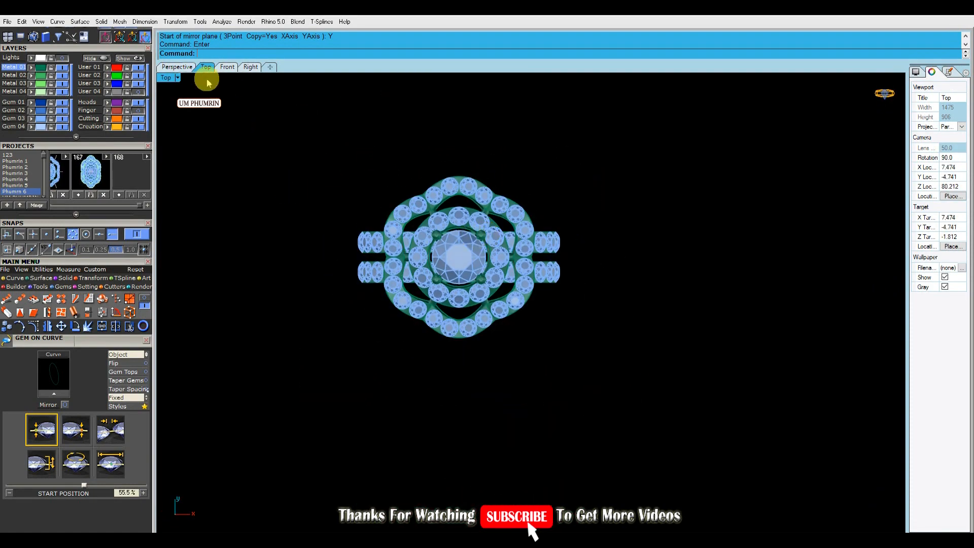
pyautogui.click(177, 66)
pyautogui.moveTo(243, 127); pyautogui.dragTo(576, 282, button='right')
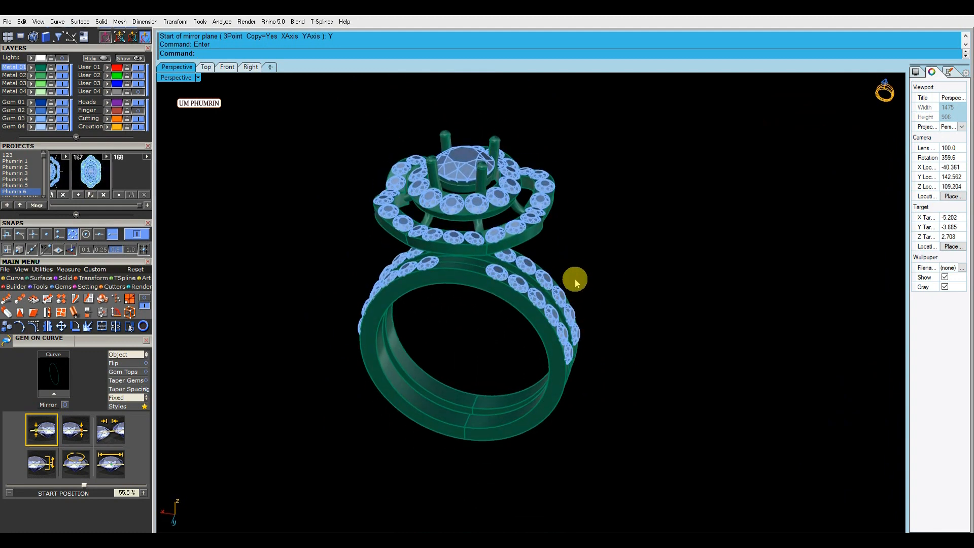
# Lay round gems along the band's curve with fixed spacing and a start position of 57.6%.
pyautogui.doubleClick(575, 283)
pyautogui.click(117, 435)
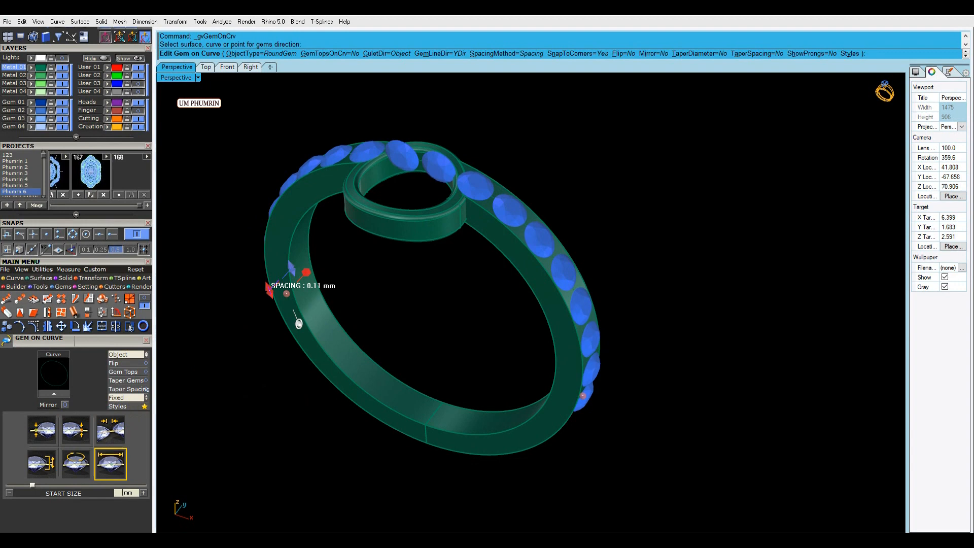
pyautogui.click(127, 399)
pyautogui.moveTo(287, 293); pyautogui.dragTo(496, 200)
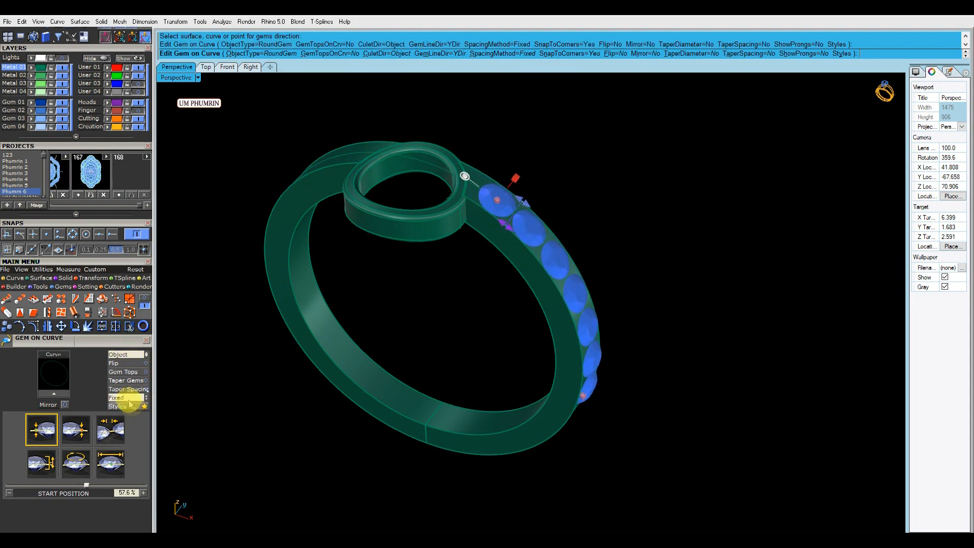
# Set the gem row's end position to 72.2% and its start position to 58.1%, and accept the row.
pyautogui.moveTo(507, 350); pyautogui.dragTo(446, 335, button='right')
pyautogui.moveTo(576, 413); pyautogui.dragTo(583, 339)
pyautogui.moveTo(588, 334); pyautogui.dragTo(614, 270, button='right')
pyautogui.click(233, 68)
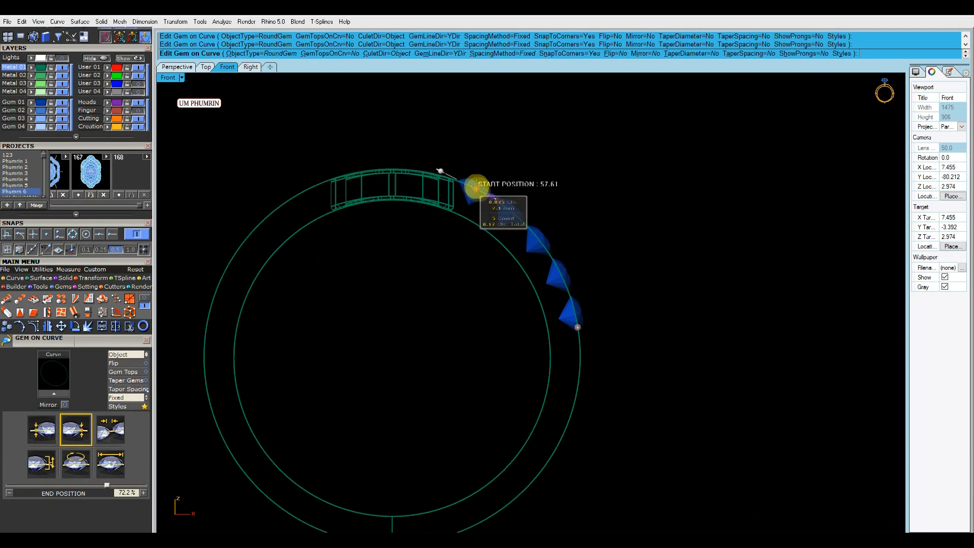
pyautogui.click(180, 66)
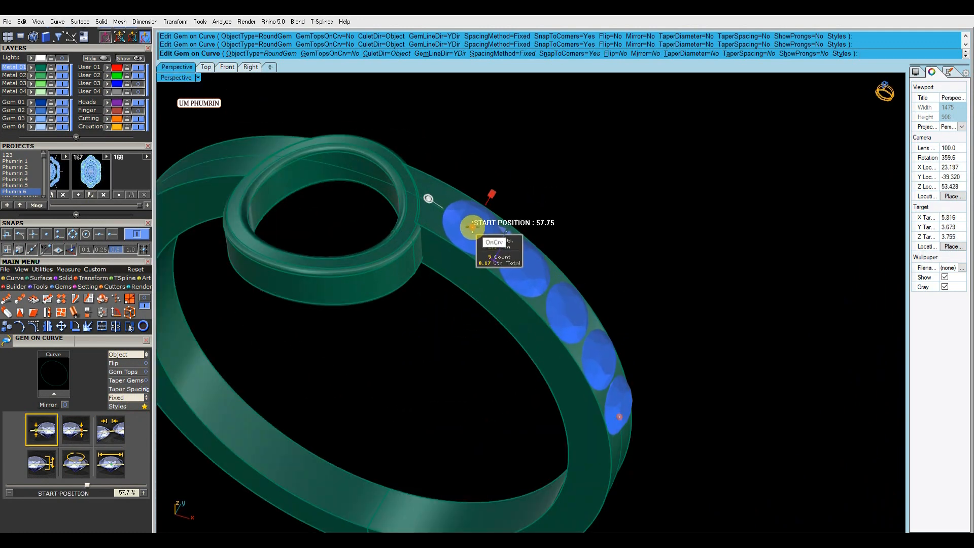
pyautogui.rightClick(479, 230)
# Examine how the five-gem row sits across the width of the band.
pyautogui.click(537, 264)
pyautogui.scroll(-4, 655, 284)
pyautogui.moveTo(651, 306); pyautogui.dragTo(621, 230, button='right')
pyautogui.click(659, 270)
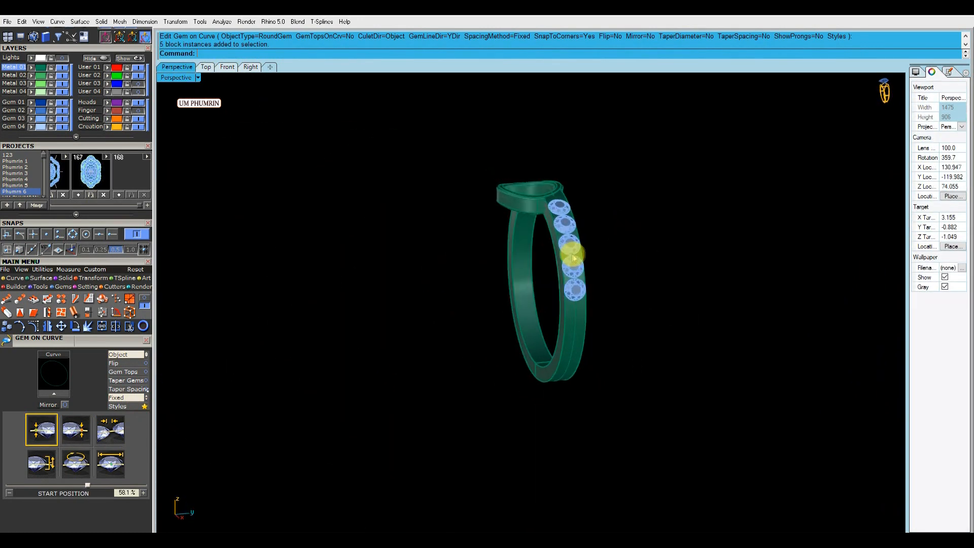
pyautogui.click(578, 258)
pyautogui.click(688, 293)
pyautogui.moveTo(641, 293); pyautogui.dragTo(568, 263)
pyautogui.click(723, 291)
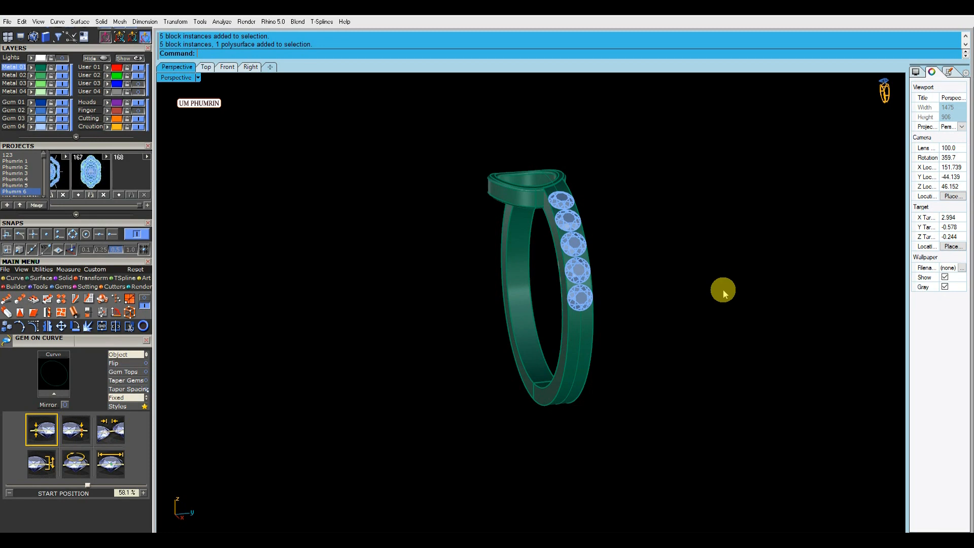
# Mirror the gem row to the band's other side and mirror the gem-set band across the X axis.
pyautogui.moveTo(683, 326); pyautogui.dragTo(634, 300, button='right')
pyautogui.scroll(5, 610, 248)
pyautogui.click(609, 248)
pyautogui.moveTo(608, 248); pyautogui.dragTo(623, 292, button='right')
pyautogui.moveTo(718, 382); pyautogui.dragTo(451, 285)
pyautogui.moveTo(566, 304); pyautogui.dragTo(574, 343, button='right')
pyautogui.press('x')
pyautogui.click(675, 363)
# Examine the mirrored bands, their gem rows and the collar from above and from the side.
pyautogui.scroll(-5, 675, 364)
pyautogui.moveTo(675, 364); pyautogui.dragTo(680, 380, button='right')
pyautogui.scroll(5, 457, 252)
pyautogui.moveTo(456, 253); pyautogui.dragTo(513, 326, button='right')
pyautogui.scroll(4, 513, 326)
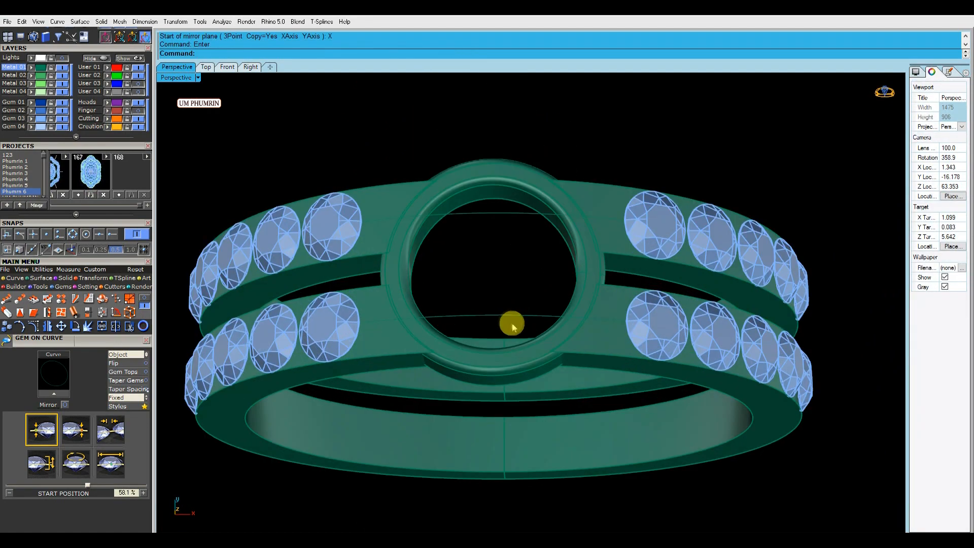
pyautogui.moveTo(513, 326); pyautogui.dragTo(480, 215)
pyautogui.scroll(-4, 514, 305)
pyautogui.moveTo(515, 304); pyautogui.dragTo(474, 223, button='right')
pyautogui.click(600, 208)
pyautogui.scroll(4, 528, 220)
pyautogui.scroll(-4, 528, 220)
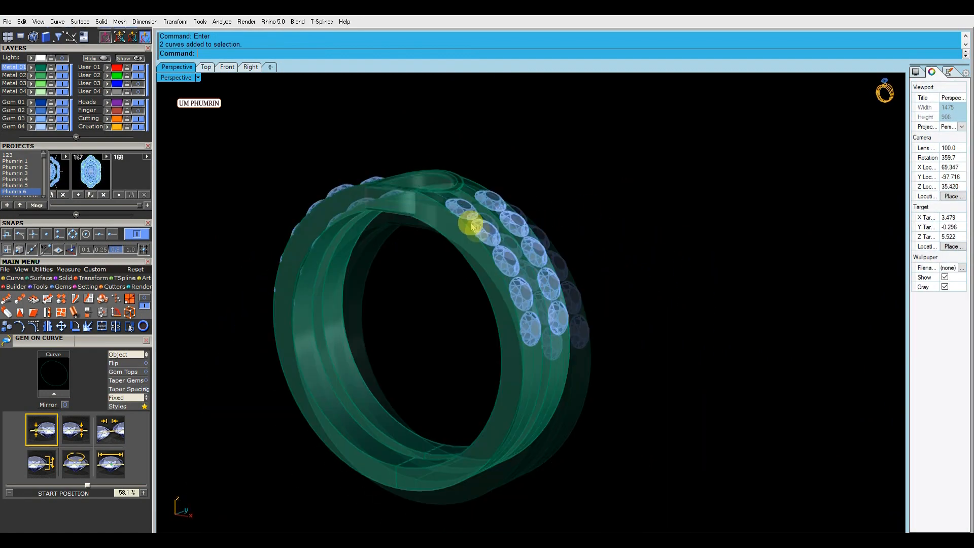
pyautogui.moveTo(686, 212); pyautogui.dragTo(661, 253, button='right')
pyautogui.moveTo(563, 304); pyautogui.dragTo(647, 242, button='right')
# Show the hidden gem cluster above the ring band.
pyautogui.click(130, 61)
pyautogui.moveTo(482, 229); pyautogui.dragTo(558, 238, button='right')
pyautogui.scroll(-5, 559, 226)
pyautogui.scroll(4, 556, 205)
# Try an interpolated curve from the collar up to the gem cluster's outer edge in the front view.
pyautogui.click(227, 66)
pyautogui.moveTo(526, 192); pyautogui.dragTo(505, 247, button='right')
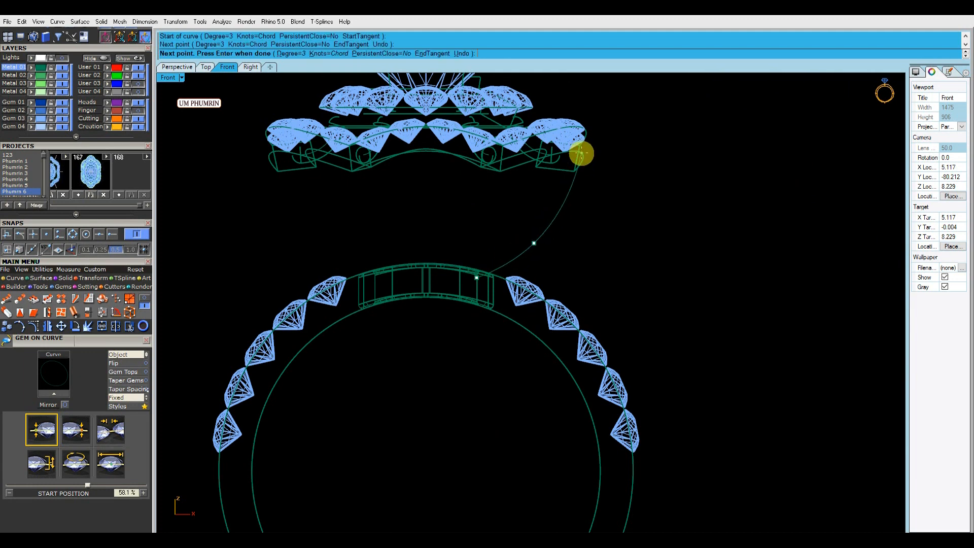
pyautogui.rightClick(586, 160)
pyautogui.click(568, 191)
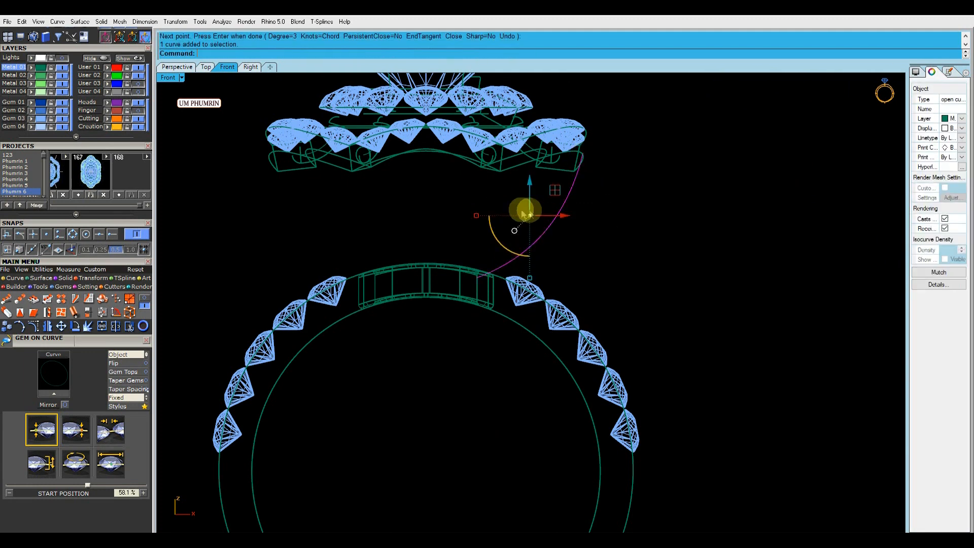
pyautogui.moveTo(501, 208); pyautogui.dragTo(492, 226, button='right')
pyautogui.scroll(-10, 491, 224)
pyautogui.click(179, 68)
pyautogui.moveTo(430, 213)
pyautogui.mouseDown(button='right')
pyautogui.moveTo(550, 244)
pyautogui.moveTo(528, 177)
pyautogui.mouseUp(button='right')
pyautogui.press('Delete')
# Draw an interpolated curve in the right view from the collar up to the gem cluster's outer edge.
pyautogui.click(250, 67)
pyautogui.moveTo(625, 144); pyautogui.dragTo(555, 250, button='right')
pyautogui.scroll(4, 556, 250)
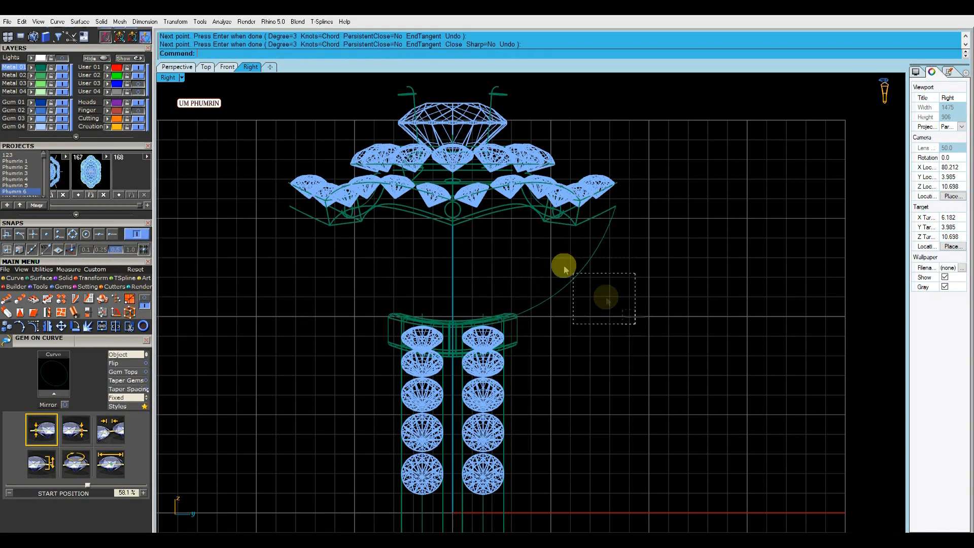
# Rebuild the connecting curve with 5 points and degree 3.
pyautogui.moveTo(635, 325); pyautogui.dragTo(548, 266)
pyautogui.moveTo(547, 265); pyautogui.dragTo(537, 297, button='right')
pyautogui.hotkey('ctrl', 'r')
pyautogui.click(698, 291)
pyautogui.scroll(4, 600, 233)
pyautogui.press('Escape')
pyautogui.moveTo(591, 341); pyautogui.dragTo(509, 295)
pyautogui.moveTo(508, 292); pyautogui.dragTo(497, 248, button='right')
pyautogui.hotkey('ctrl', 'r')
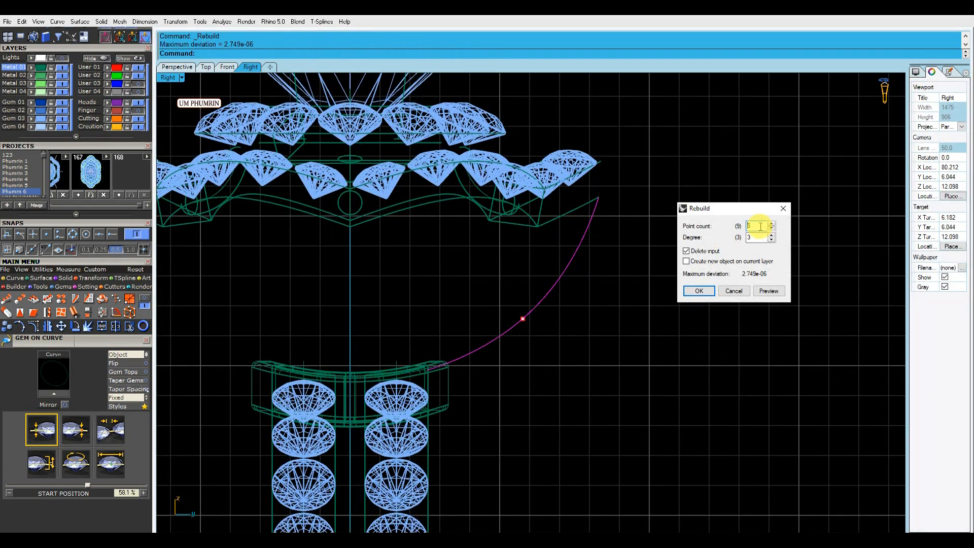
pyautogui.click(698, 292)
# Shift the connecting curve's top two control points inward and adjust its two lowest points at the collar.
pyautogui.moveTo(628, 188); pyautogui.dragTo(567, 254)
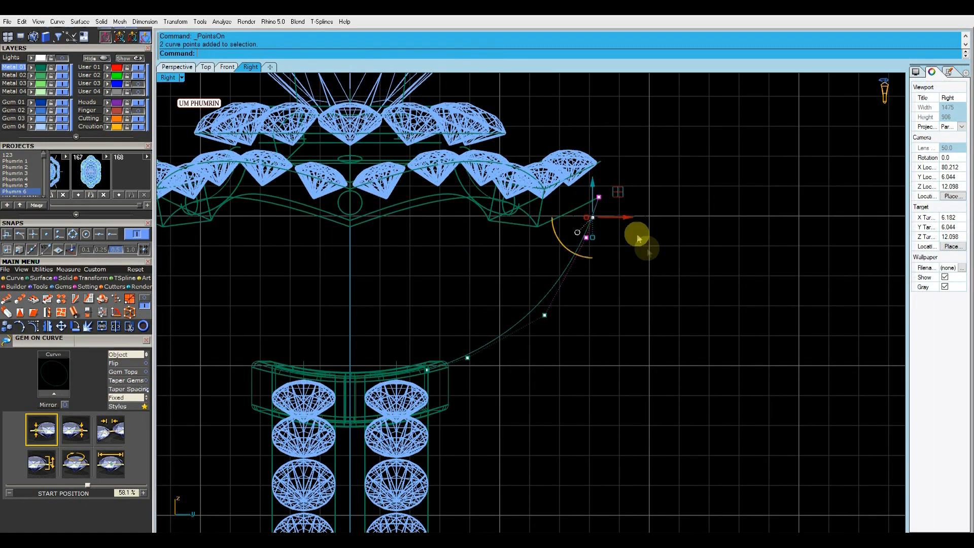
pyautogui.scroll(2, 616, 214)
pyautogui.moveTo(619, 217); pyautogui.dragTo(611, 215)
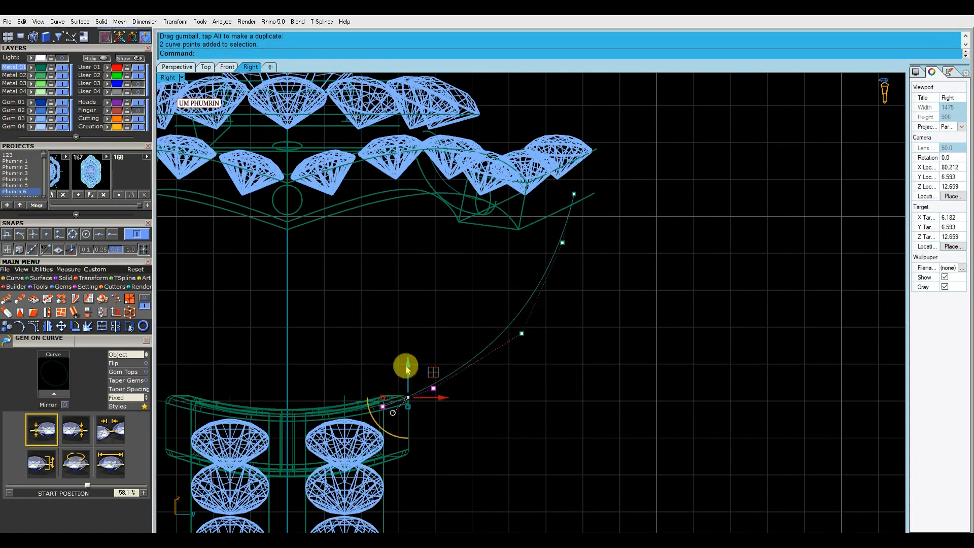
pyautogui.scroll(-6, 582, 366)
pyautogui.moveTo(673, 319); pyautogui.dragTo(675, 320)
pyautogui.scroll(4, 513, 281)
pyautogui.moveTo(493, 251); pyautogui.dragTo(494, 260)
# Nudge the connecting curve's collar-end points and shift its topmost control point beneath the outer gem row in the right view.
pyautogui.moveTo(665, 396); pyautogui.dragTo(557, 366)
pyautogui.moveTo(551, 364); pyautogui.dragTo(459, 340, button='right')
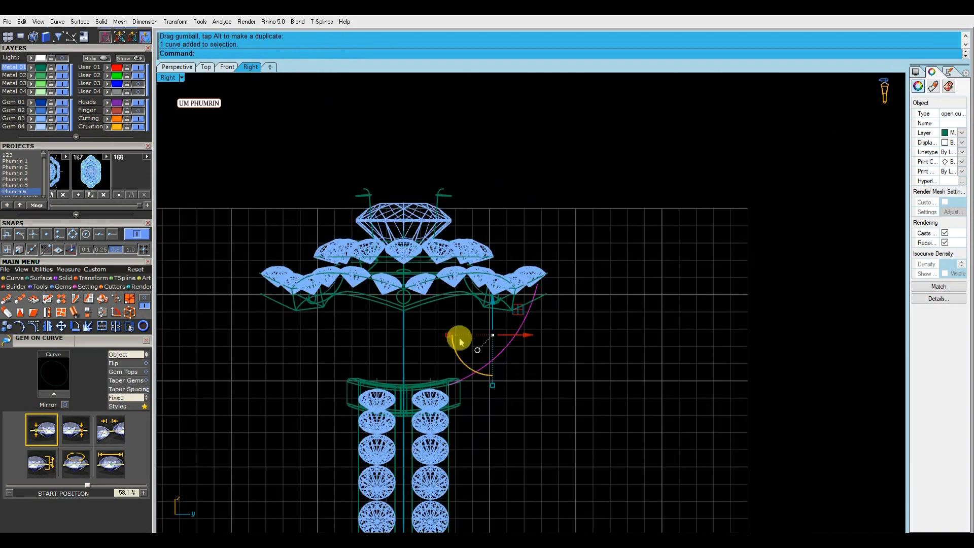
pyautogui.click(34, 326)
pyautogui.scroll(5, 543, 270)
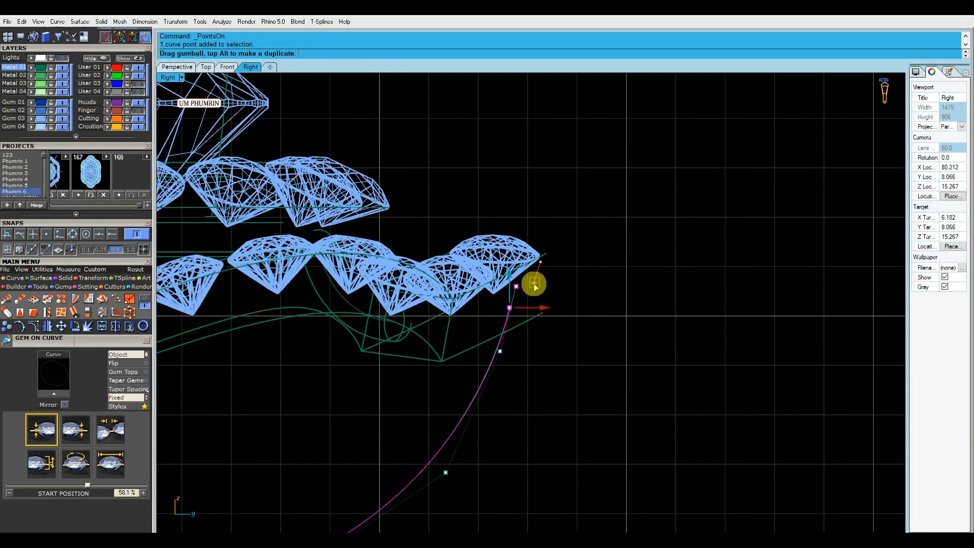
pyautogui.scroll(-6, 582, 326)
pyautogui.click(502, 326)
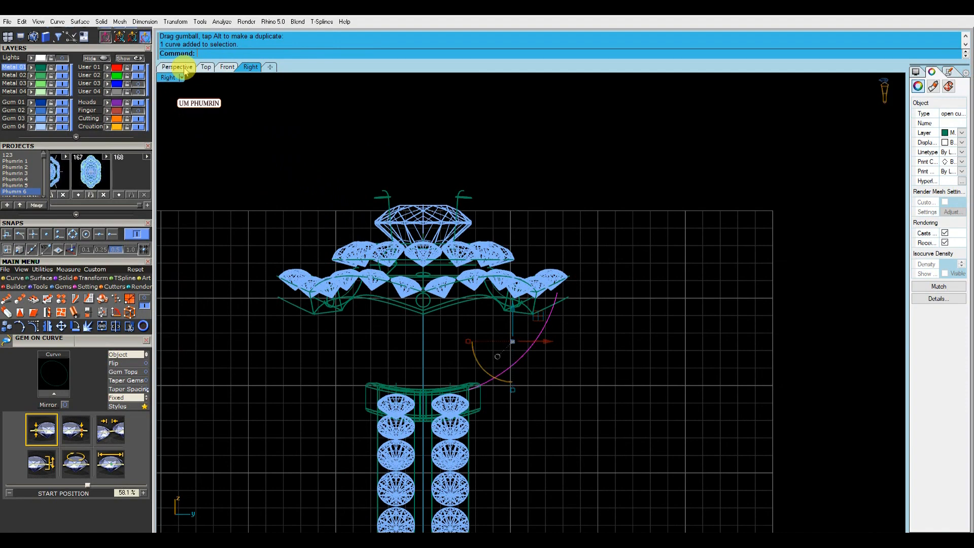
# Pipe the connecting curve with a 0.4 start and end radius.
pyautogui.click(180, 66)
pyautogui.moveTo(533, 268); pyautogui.dragTo(462, 297, button='right')
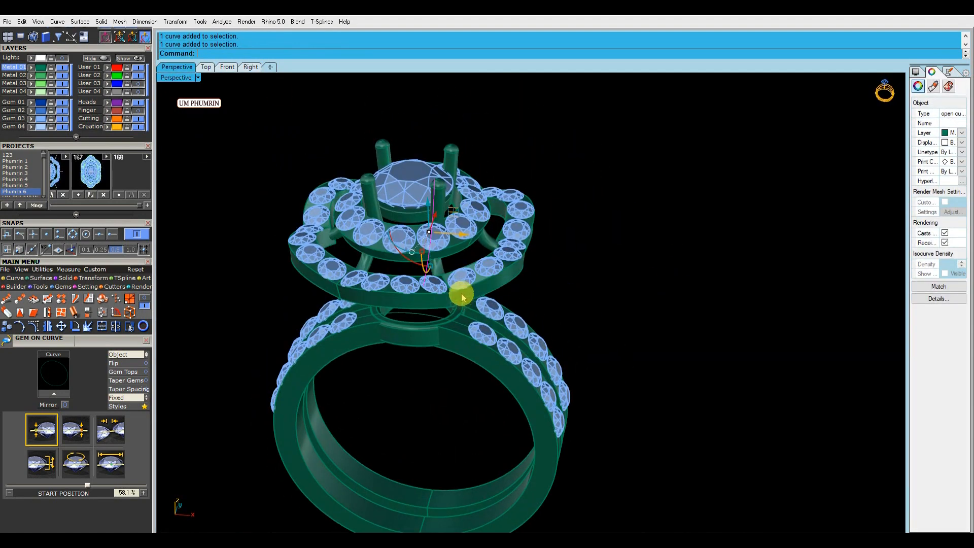
pyautogui.write('ipe')
pyautogui.press('Return')
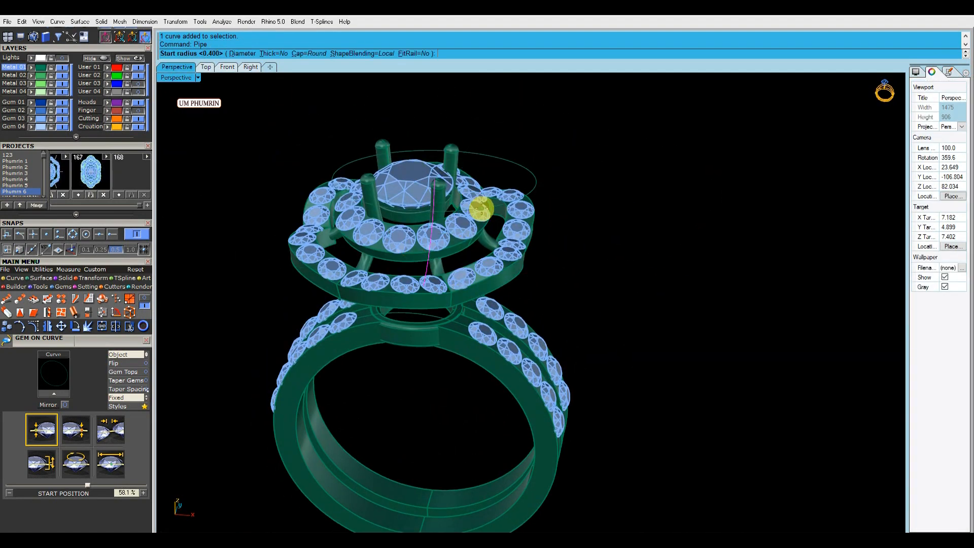
pyautogui.press('Return')
pyautogui.press('Return')
pyautogui.moveTo(642, 302); pyautogui.dragTo(616, 299, button='right')
pyautogui.scroll(5, 512, 223)
# Polar array the support pipe around 0 with 6 items over 360 degrees and check it from the side.
pyautogui.click(502, 226)
pyautogui.write('A')
pyautogui.press('Return')
pyautogui.write('0')
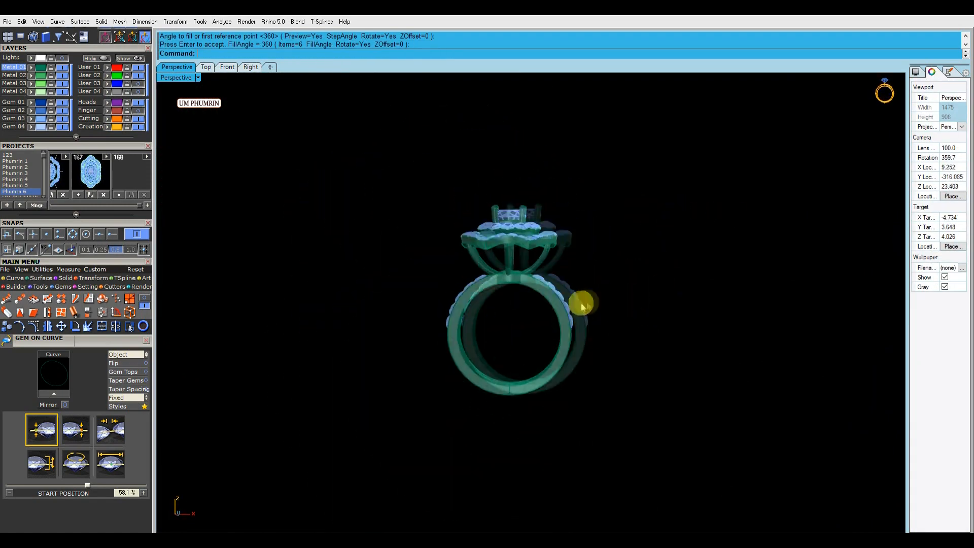
pyautogui.click(229, 67)
pyautogui.click(251, 67)
pyautogui.scroll(-3, 563, 241)
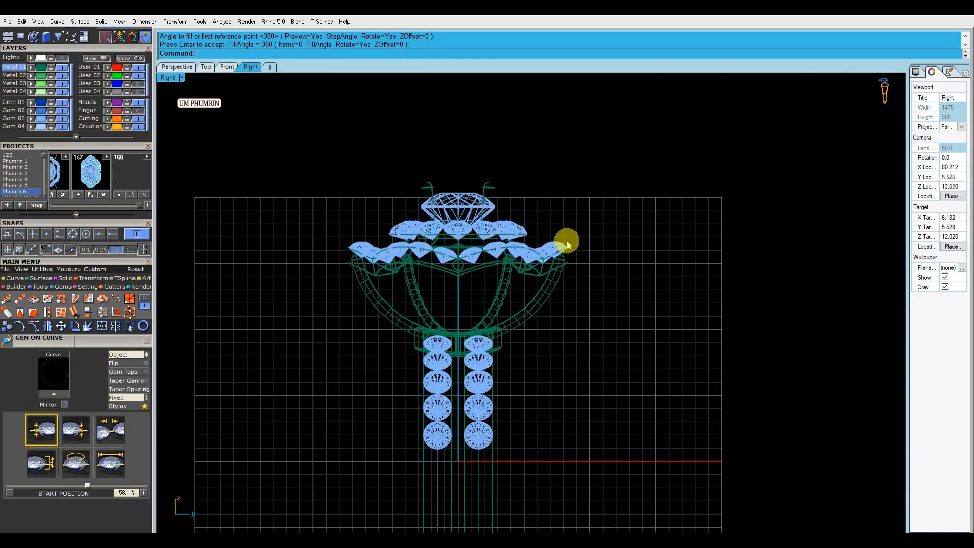
# Undo the polar array and delete the support pipe, leaving the connecting curve selected.
pyautogui.hotkey('ctrl', 'z')
pyautogui.scroll(6, 548, 278)
pyautogui.moveTo(550, 278); pyautogui.dragTo(563, 291, button='right')
pyautogui.click(569, 303)
pyautogui.scroll(-6, 451, 279)
pyautogui.moveTo(281, 163); pyautogui.dragTo(600, 301)
pyautogui.scroll(6, 443, 221)
pyautogui.moveTo(426, 205); pyautogui.dragTo(435, 213)
pyautogui.click(614, 349)
pyautogui.click(572, 347)
pyautogui.press('Delete')
pyautogui.click(556, 355)
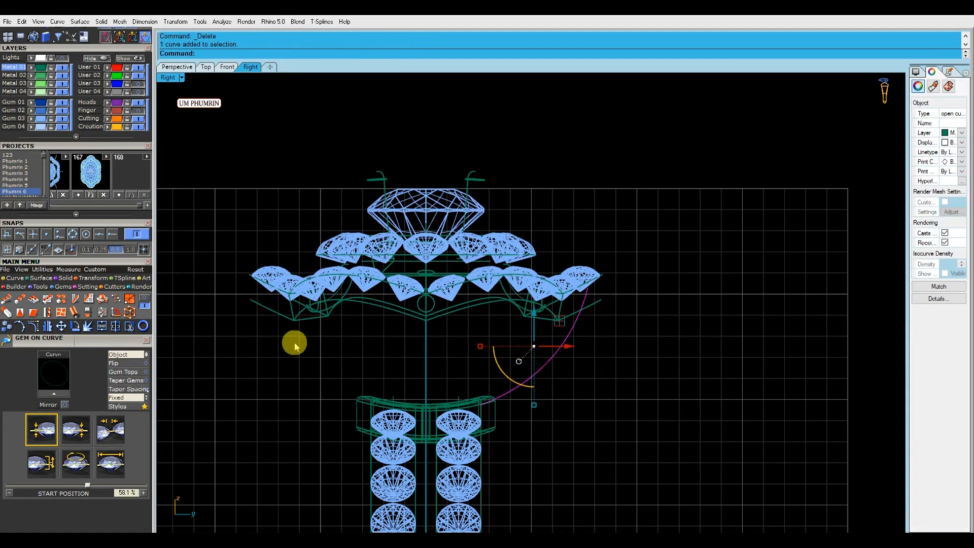
# Fine-tune the connecting curve's upper control points beneath the outer gem row.
pyautogui.click(38, 329)
pyautogui.scroll(2, 618, 297)
pyautogui.moveTo(539, 212); pyautogui.dragTo(617, 330)
pyautogui.scroll(6, 590, 283)
pyautogui.moveTo(595, 286); pyautogui.dragTo(589, 275)
pyautogui.scroll(-6, 638, 234)
pyautogui.press('Escape')
pyautogui.click(590, 288)
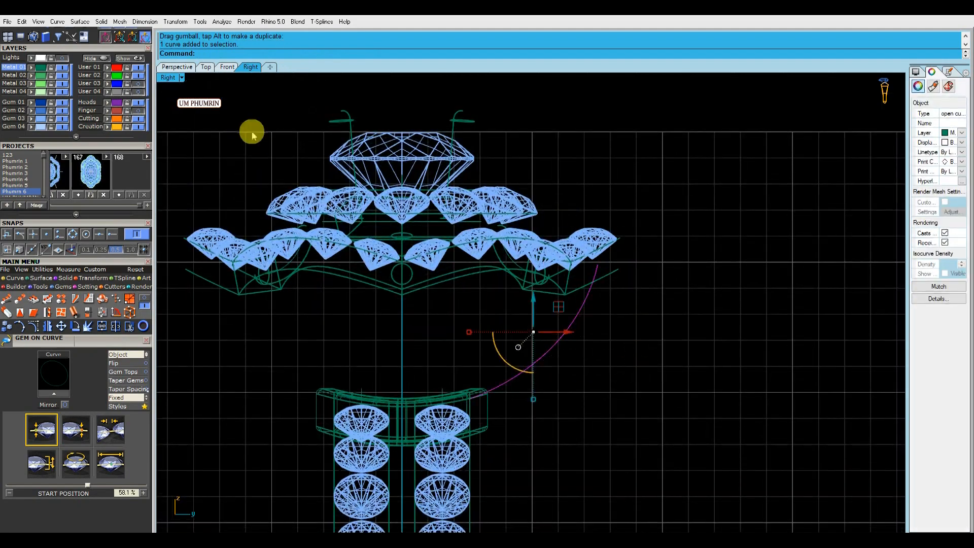
# Adjust the connecting curve's control point beside the collar and rebuild the curve.
pyautogui.click(35, 327)
pyautogui.scroll(6, 445, 354)
pyautogui.moveTo(447, 353); pyautogui.dragTo(607, 420)
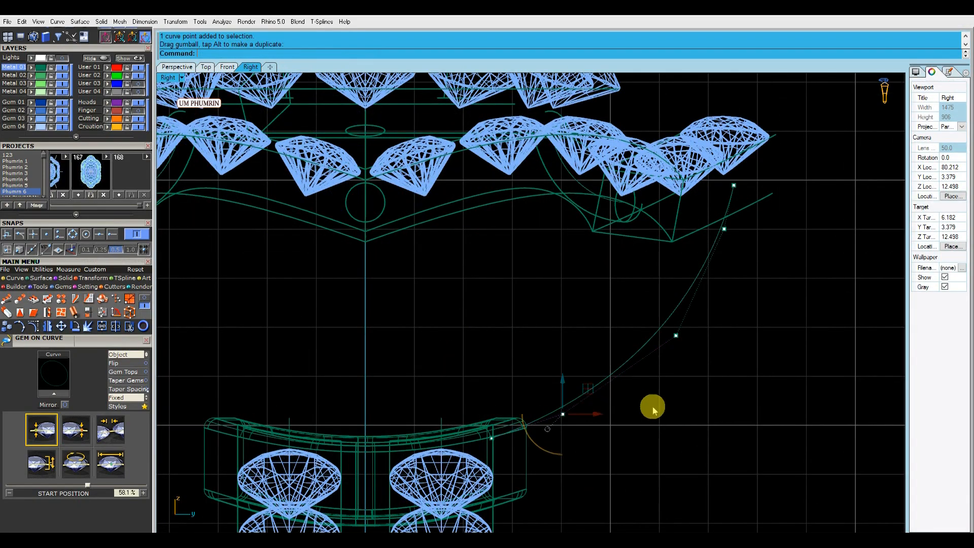
pyautogui.scroll(-8, 493, 400)
pyautogui.click(537, 393)
pyautogui.press('Return')
pyautogui.press('Return')
# Pipe the reshaped connecting curve with a 0.4 radius and select the resulting support.
pyautogui.write('Pipe')
pyautogui.press('Return')
pyautogui.write('.6')
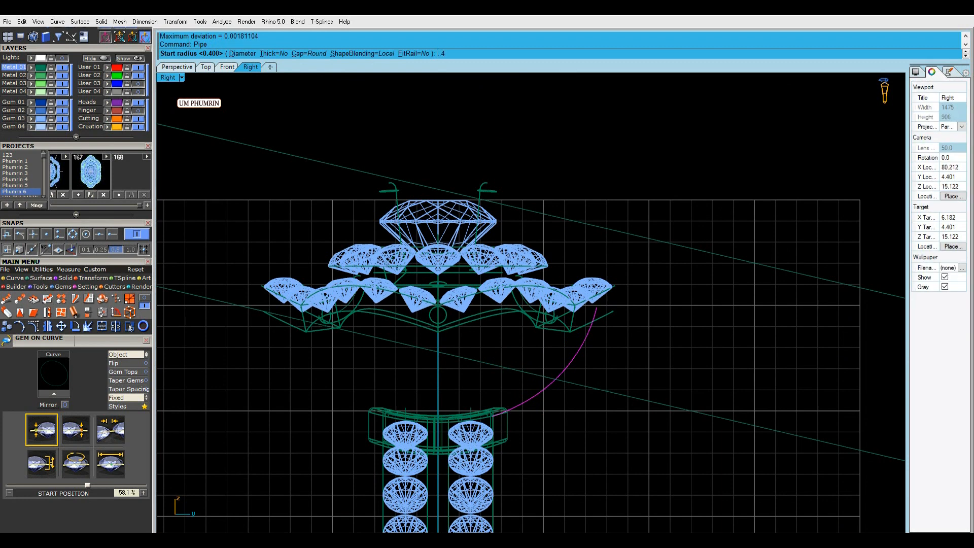
pyautogui.press('Return')
pyautogui.press('Return')
pyautogui.press('Return')
pyautogui.click(587, 358)
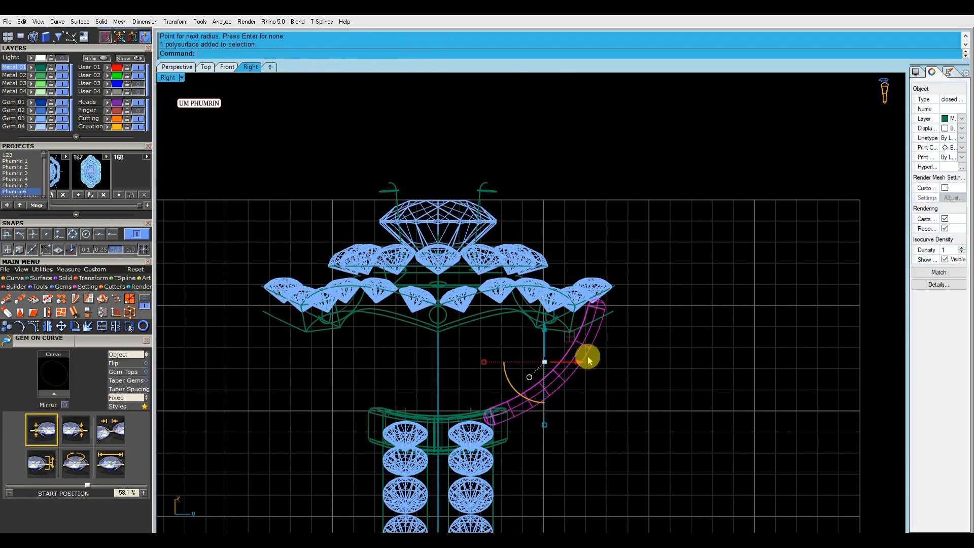
# Polar array the support pipe and its curve around 0 with 12 items over 360 degrees.
pyautogui.click(177, 67)
pyautogui.moveTo(441, 228)
pyautogui.mouseDown(button='right')
pyautogui.moveTo(430, 365)
pyautogui.moveTo(417, 373)
pyautogui.mouseUp(button='right')
pyautogui.write('A')
pyautogui.press('Return')
pyautogui.write('0')
pyautogui.press('Return')
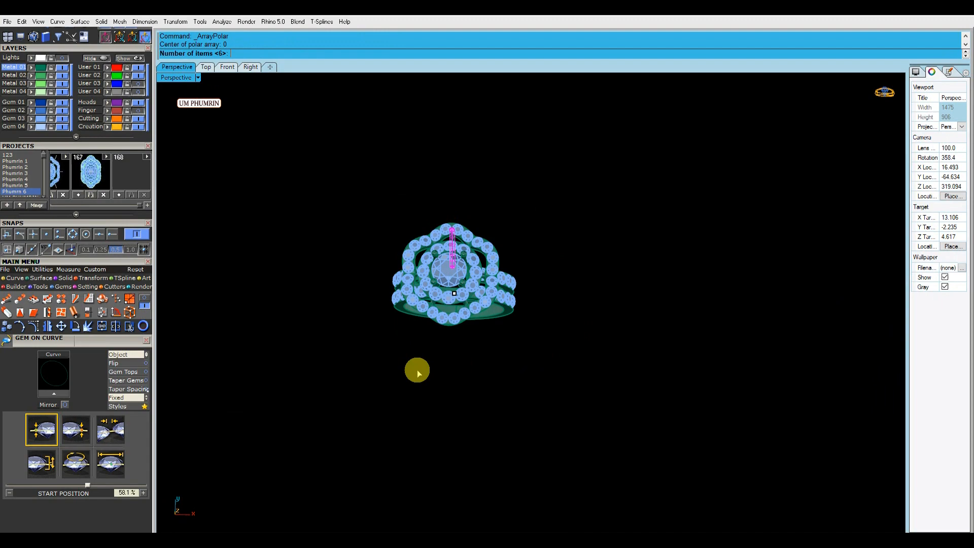
pyautogui.write('12')
pyautogui.press('Return')
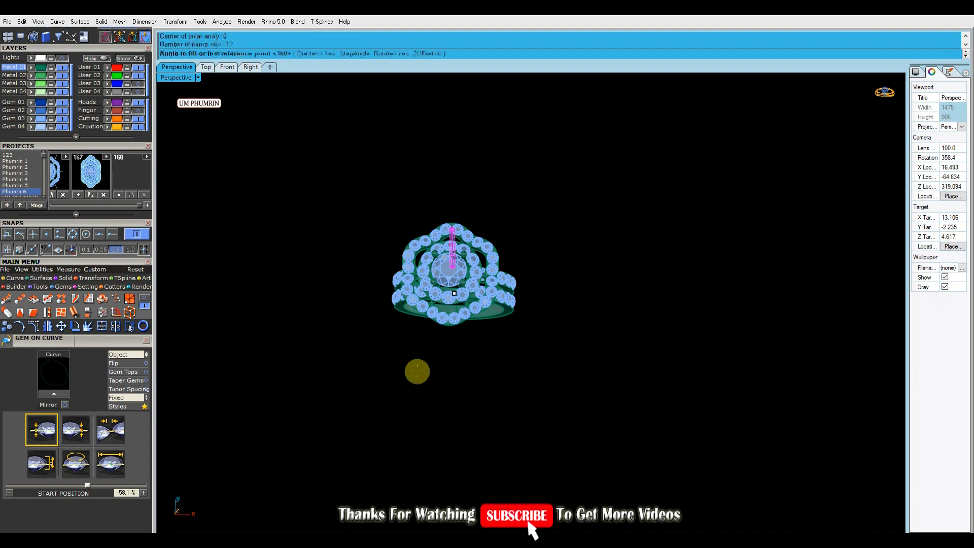
pyautogui.press('Return')
pyautogui.press('Return')
pyautogui.moveTo(602, 441); pyautogui.dragTo(521, 366, button='right')
pyautogui.hotkey('ctrl', 'z')
pyautogui.moveTo(551, 329); pyautogui.dragTo(312, 265, button='right')
pyautogui.scroll(6, 489, 298)
pyautogui.hotkey('ctrl', 'z')
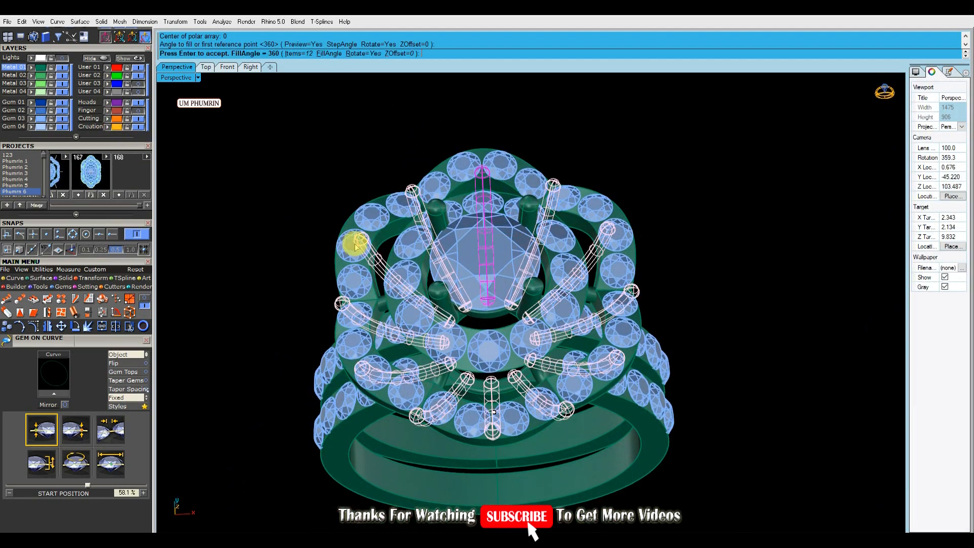
pyautogui.moveTo(354, 246); pyautogui.dragTo(633, 281, button='right')
# Delete the surplus array copies, keeping the original support and the bare curve above the band's side.
pyautogui.moveTo(633, 280); pyautogui.dragTo(267, 261)
pyautogui.moveTo(617, 267); pyautogui.dragTo(522, 258, button='right')
pyautogui.scroll(5, 682, 258)
pyautogui.keyDown('ctrl'); pyautogui.moveTo(668, 257); pyautogui.dragTo(627, 245); pyautogui.keyUp('ctrl')
pyautogui.moveTo(553, 247); pyautogui.dragTo(611, 235, button='right')
pyautogui.press('Delete')
pyautogui.click(648, 260)
pyautogui.press('Delete')
# Switch to the four-viewport layout and pipe the bare curve above the band's side with a 0.4 radius.
pyautogui.moveTo(719, 315); pyautogui.dragTo(624, 253)
pyautogui.moveTo(624, 254); pyautogui.dragTo(651, 262, button='right')
pyautogui.click(226, 67)
pyautogui.scroll(8, 522, 223)
pyautogui.doubleClick(171, 78)
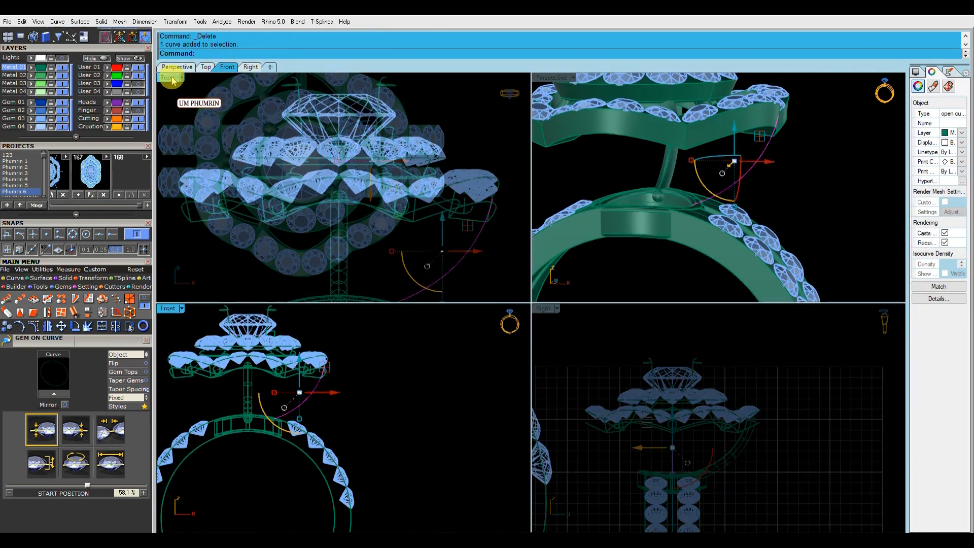
pyautogui.moveTo(407, 370); pyautogui.dragTo(460, 411, button='right')
pyautogui.moveTo(686, 231); pyautogui.dragTo(607, 274, button='right')
pyautogui.moveTo(373, 406); pyautogui.dragTo(380, 380, button='right')
pyautogui.write('Pipe')
pyautogui.press('Return')
pyautogui.press('Return')
pyautogui.press('Return')
pyautogui.press('Return')
# Reposition the top control points of the band-side support's curve under the outer gem rail in the front view.
pyautogui.scroll(8, 380, 382)
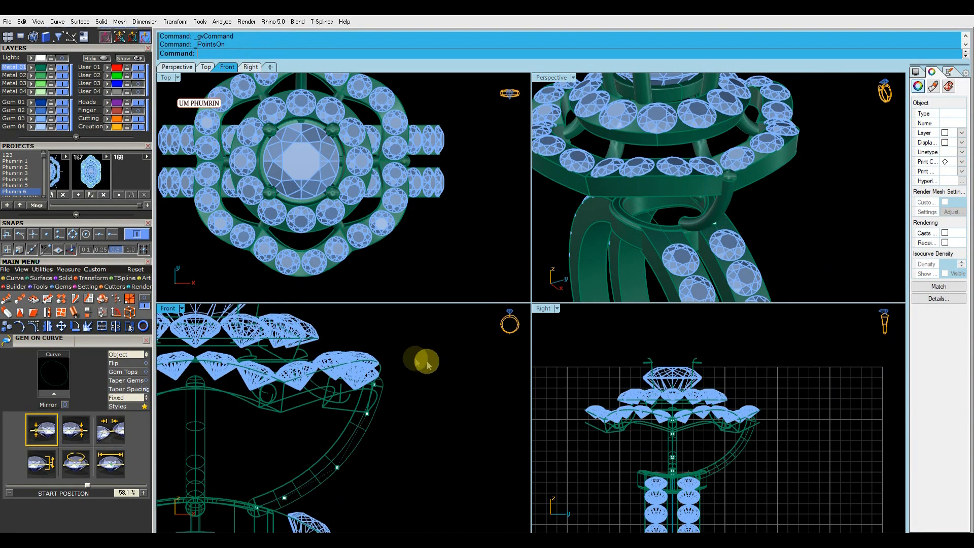
pyautogui.moveTo(427, 362); pyautogui.dragTo(356, 425)
pyautogui.scroll(6, 375, 401)
pyautogui.moveTo(392, 378); pyautogui.dragTo(385, 382)
pyautogui.moveTo(731, 223); pyautogui.dragTo(726, 181, button='right')
pyautogui.scroll(6, 726, 181)
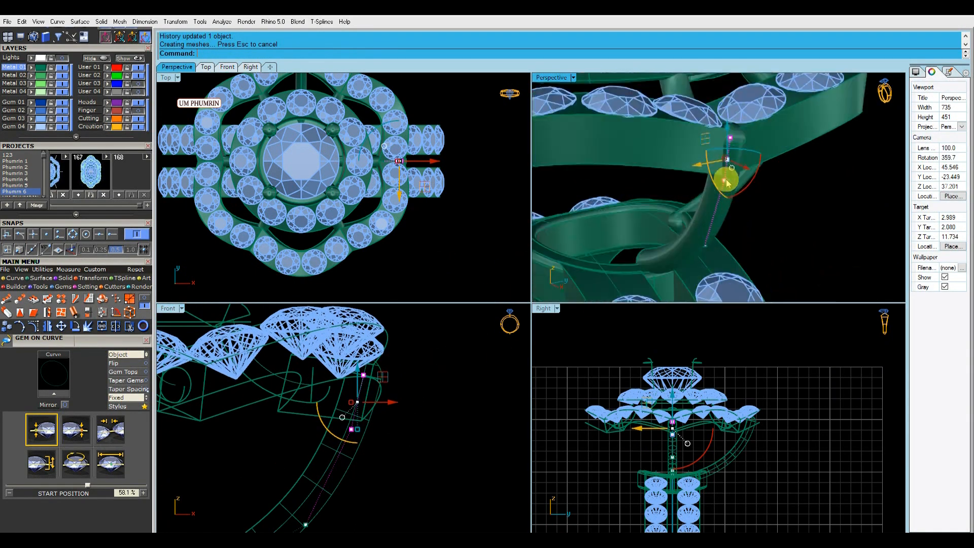
pyautogui.scroll(-3, 401, 360)
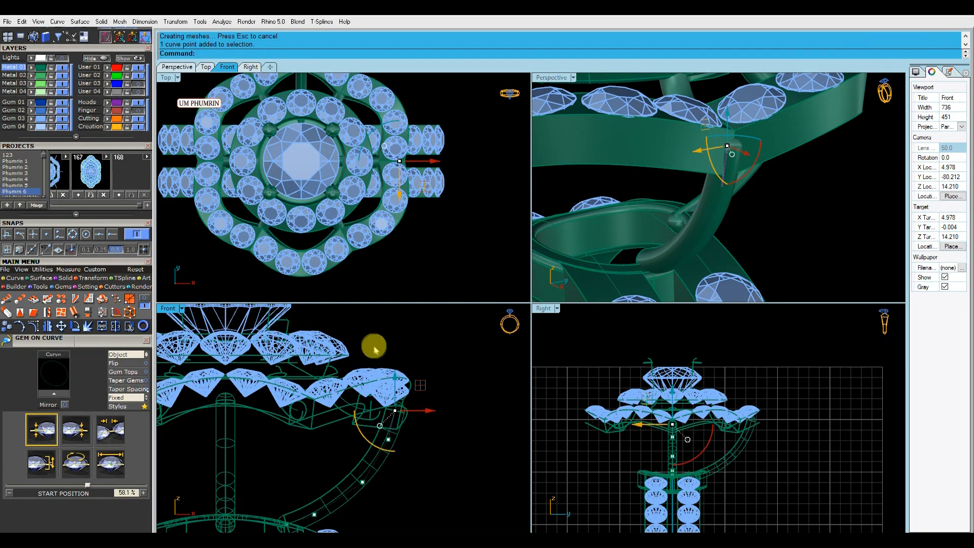
pyautogui.scroll(4, 452, 421)
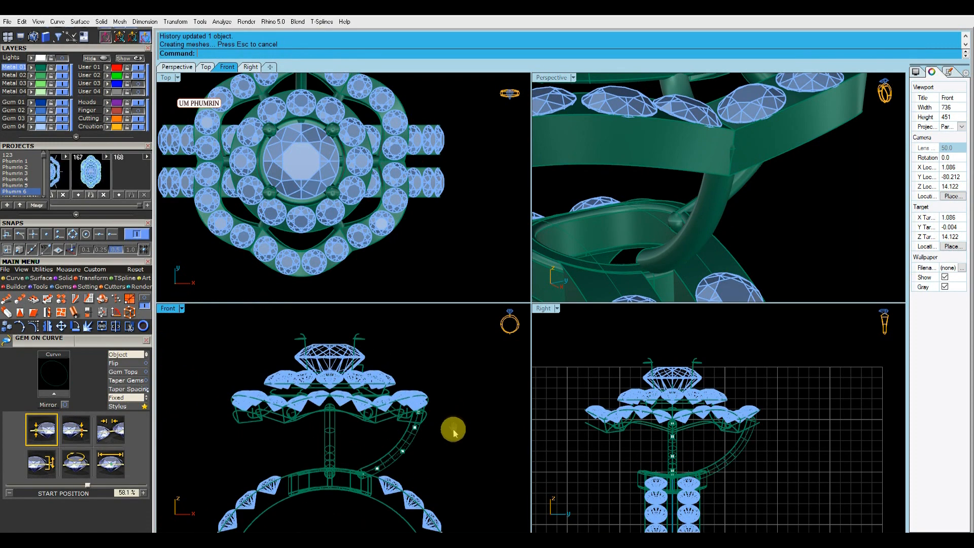
# Reshape the band-side support's curve in the front view by adjusting its lower and middle control points above the collar.
pyautogui.click(406, 419)
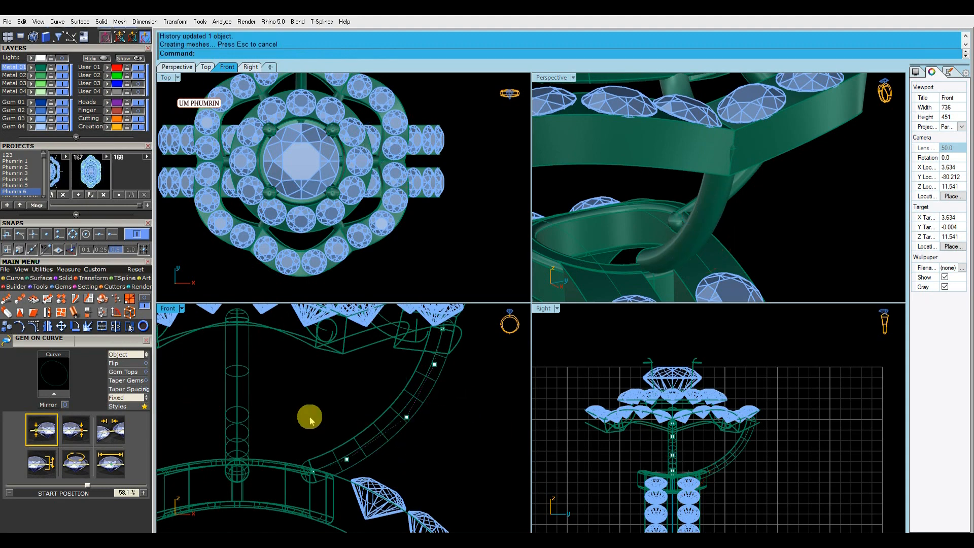
pyautogui.click(313, 472)
pyautogui.scroll(2, 312, 473)
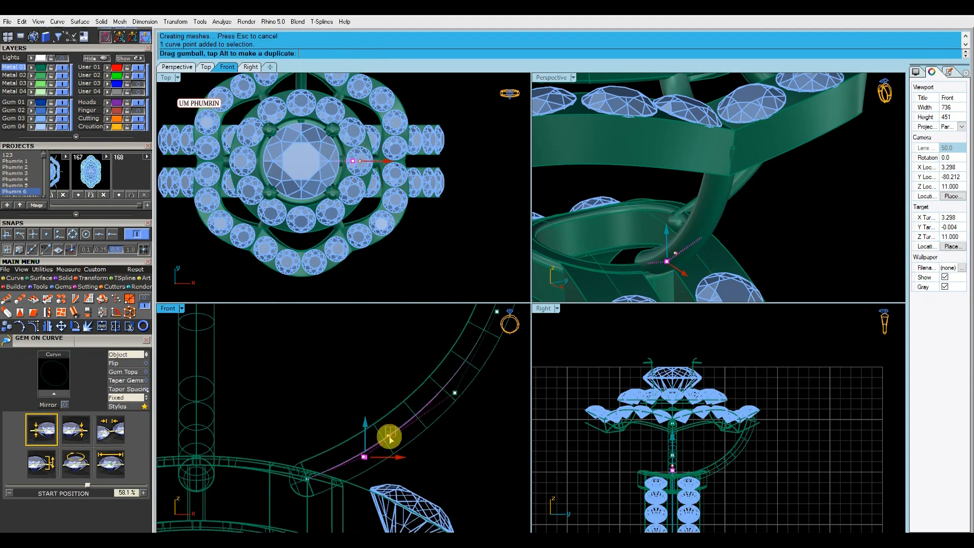
pyautogui.moveTo(390, 437); pyautogui.dragTo(391, 436)
pyautogui.click(463, 430)
pyautogui.scroll(-4, 451, 437)
pyautogui.scroll(4, 429, 417)
pyautogui.moveTo(368, 382); pyautogui.dragTo(430, 411)
pyautogui.click(459, 450)
pyautogui.scroll(-3, 461, 453)
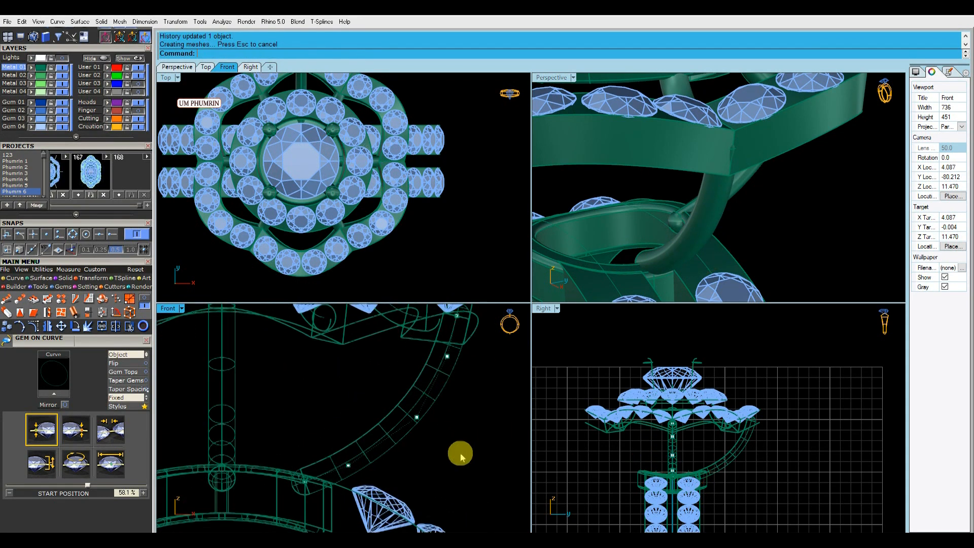
# Show the original support curve's control points and move its top two points outward in the right view.
pyautogui.scroll(-4, 459, 456)
pyautogui.scroll(3, 724, 419)
pyautogui.moveTo(696, 216); pyautogui.dragTo(813, 204, button='right')
pyautogui.scroll(3, 813, 204)
pyautogui.moveTo(756, 204); pyautogui.dragTo(710, 232)
pyautogui.keyDown('ctrl'); pyautogui.click(711, 230); pyautogui.keyUp('ctrl')
pyautogui.moveTo(727, 420); pyautogui.dragTo(722, 451, button='right')
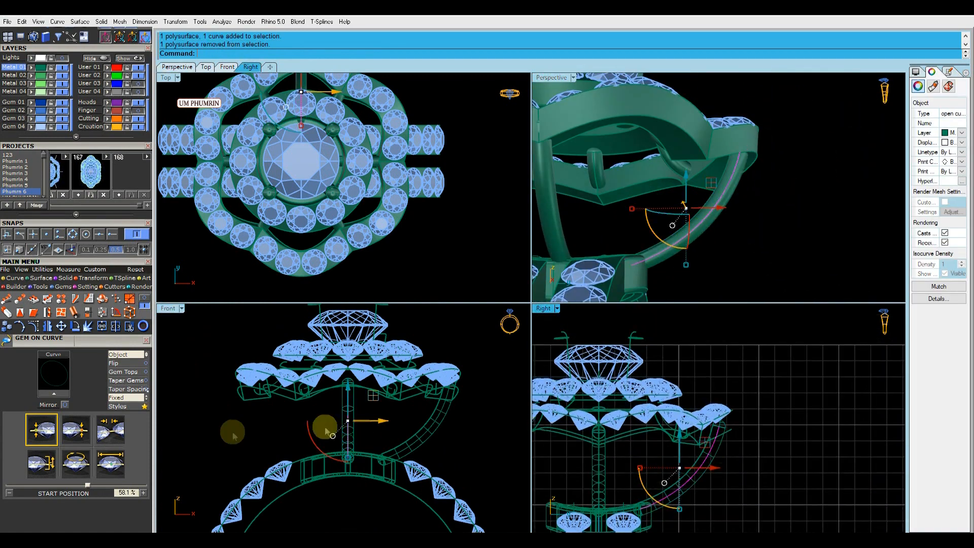
pyautogui.click(71, 37)
pyautogui.scroll(6, 728, 430)
pyautogui.moveTo(697, 384); pyautogui.dragTo(748, 460)
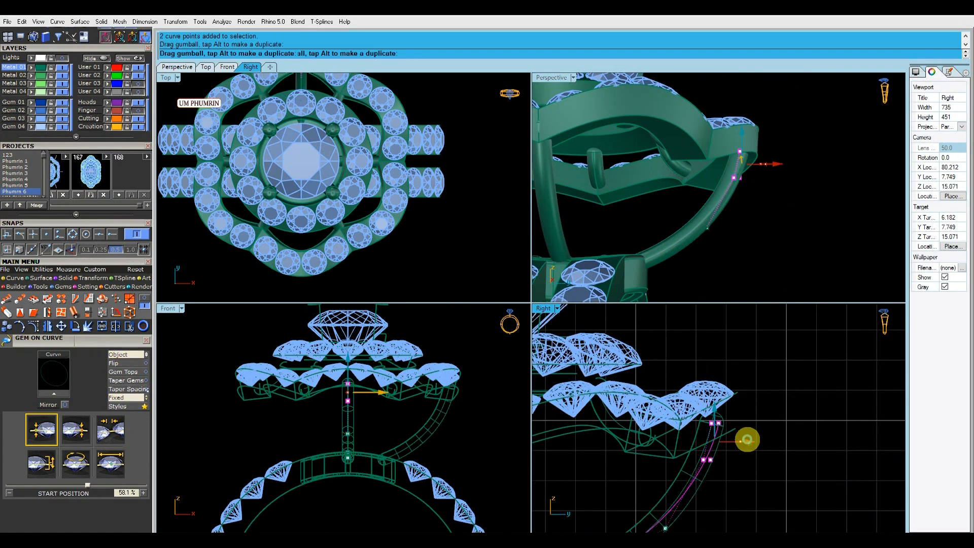
pyautogui.moveTo(762, 470); pyautogui.dragTo(766, 407, button='right')
# Adjust the original support curve's middle control point and the one nearest the collar in the right view.
pyautogui.click(668, 466)
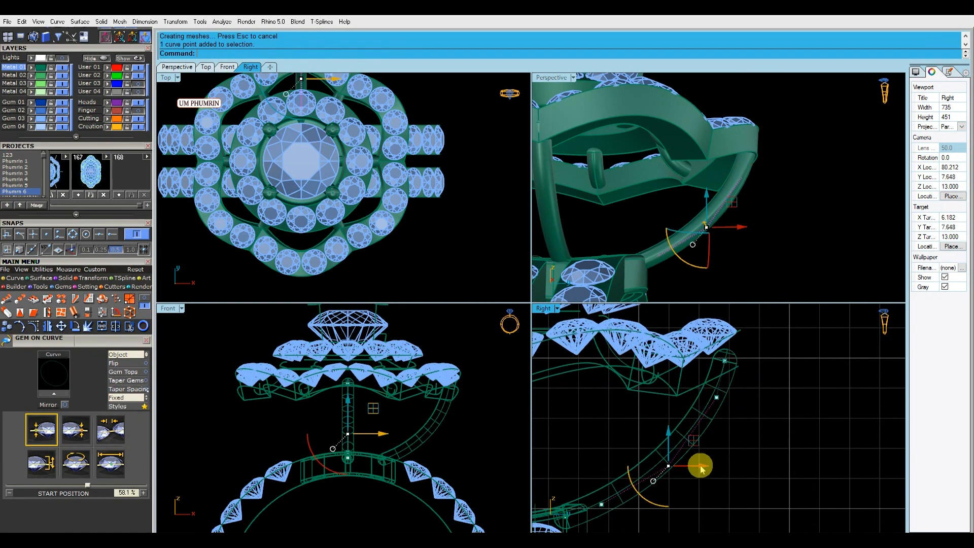
pyautogui.scroll(-2, 751, 464)
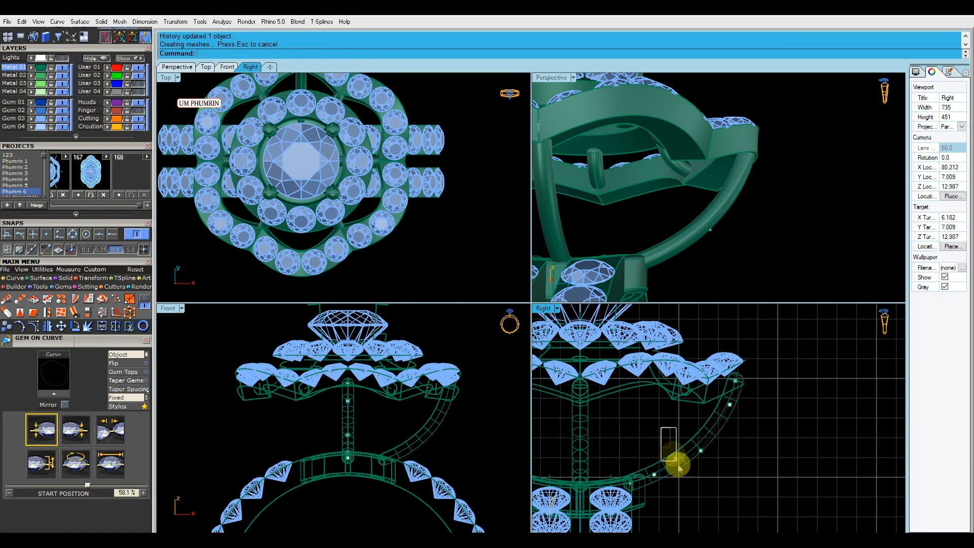
pyautogui.click(654, 473)
pyautogui.scroll(4, 657, 465)
pyautogui.click(710, 421)
pyautogui.scroll(-5, 712, 421)
pyautogui.scroll(7, 739, 371)
# Fine-tune the original support curve's upper and middle control points and close point editing.
pyautogui.click(734, 434)
pyautogui.scroll(4, 749, 435)
pyautogui.moveTo(750, 434); pyautogui.dragTo(754, 435)
pyautogui.scroll(-5, 752, 435)
pyautogui.moveTo(757, 450); pyautogui.dragTo(750, 418, button='right')
pyautogui.click(684, 476)
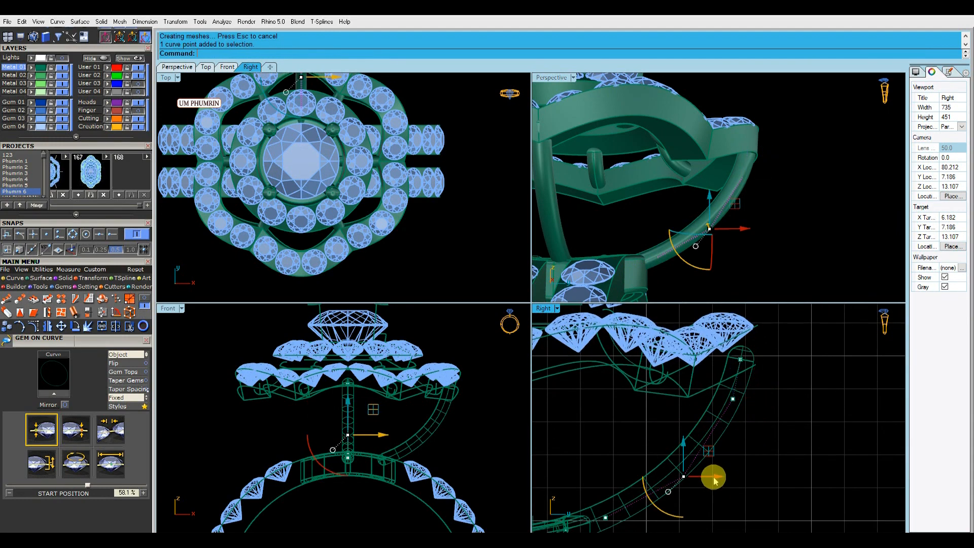
pyautogui.click(803, 450)
pyautogui.scroll(-6, 753, 362)
pyautogui.moveTo(761, 223); pyautogui.dragTo(812, 233, button='right')
pyautogui.scroll(-7, 780, 222)
pyautogui.press('Escape')
pyautogui.scroll(-6, 435, 274)
# Polar array both support pipes with their curves around 0 with 6 items over 360 degrees in the top view.
pyautogui.moveTo(775, 228); pyautogui.dragTo(695, 195)
pyautogui.moveTo(693, 177); pyautogui.dragTo(717, 188, button='right')
pyautogui.moveTo(424, 208); pyautogui.dragTo(404, 195, button='right')
pyautogui.write('A')
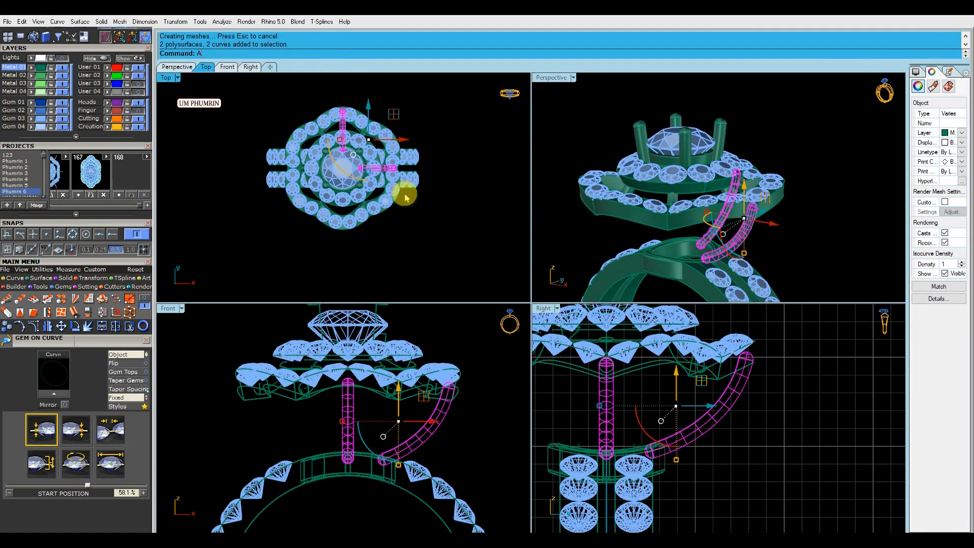
pyautogui.write('rrayPolar')
pyautogui.press('Return')
pyautogui.write('0')
pyautogui.press('Return')
pyautogui.write('6')
pyautogui.press('Return')
pyautogui.press('Return')
pyautogui.press('Return')
pyautogui.scroll(-5, 746, 191)
pyautogui.moveTo(746, 191); pyautogui.dragTo(739, 145, button='right')
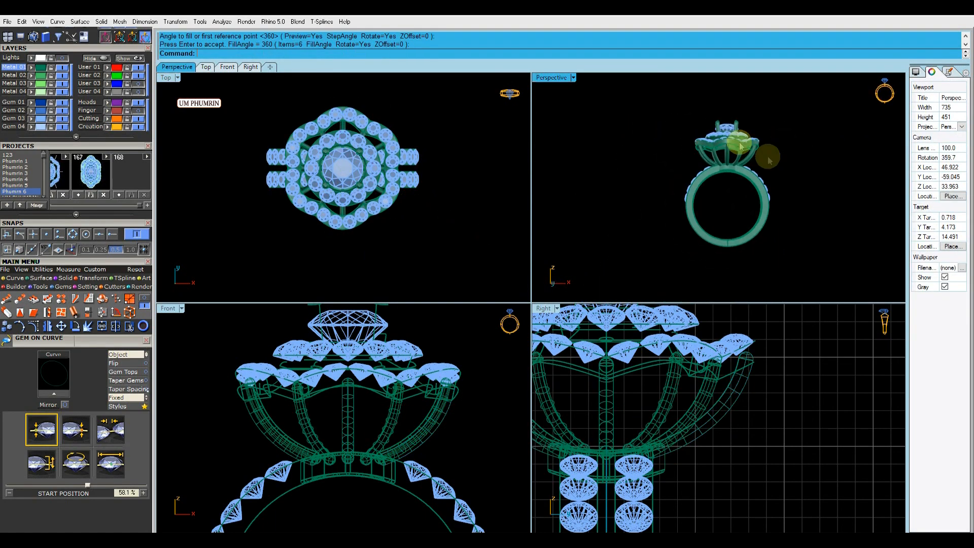
# Edit the gem row along one band curve, setting its start position to 57.5 %.
pyautogui.doubleClick(556, 78)
pyautogui.moveTo(583, 200); pyautogui.dragTo(591, 223, button='right')
pyautogui.moveTo(708, 286); pyautogui.dragTo(631, 339, button='right')
pyautogui.scroll(4, 567, 342)
pyautogui.click(567, 343)
pyautogui.press('Return')
pyautogui.scroll(5, 577, 315)
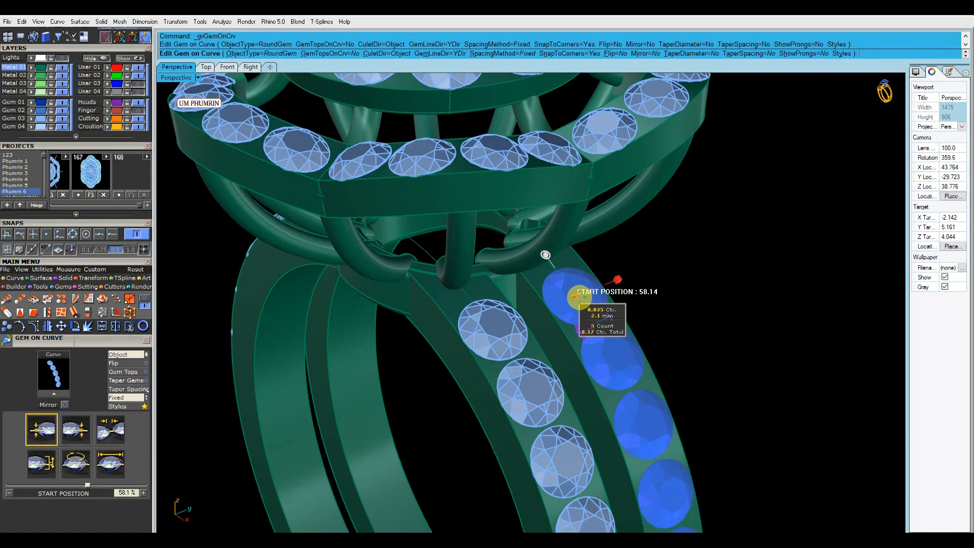
pyautogui.scroll(-6, 567, 289)
pyautogui.press('Return')
# Delete three of the four band gem rows, keeping a single row on one shoulder.
pyautogui.click(580, 370)
pyautogui.press('Delete')
pyautogui.moveTo(580, 370); pyautogui.dragTo(680, 324, button='right')
pyautogui.scroll(4, 528, 252)
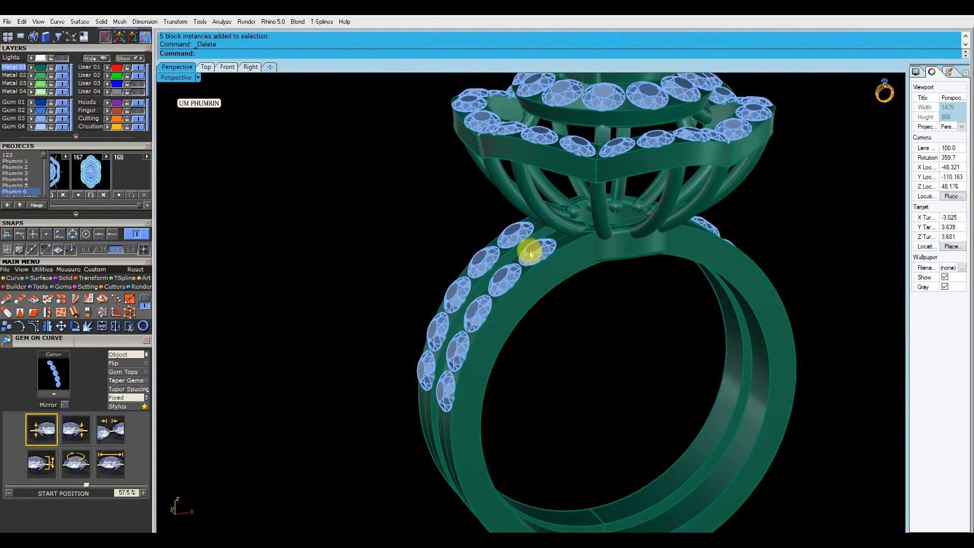
pyautogui.click(528, 252)
pyautogui.press('Delete')
pyautogui.click(514, 236)
pyautogui.press('Delete')
# Delete the duplicate band without gems and its leftover circle curve.
pyautogui.scroll(-4, 518, 245)
pyautogui.moveTo(619, 284); pyautogui.dragTo(532, 300, button='right')
pyautogui.click(534, 300)
pyautogui.press('Delete')
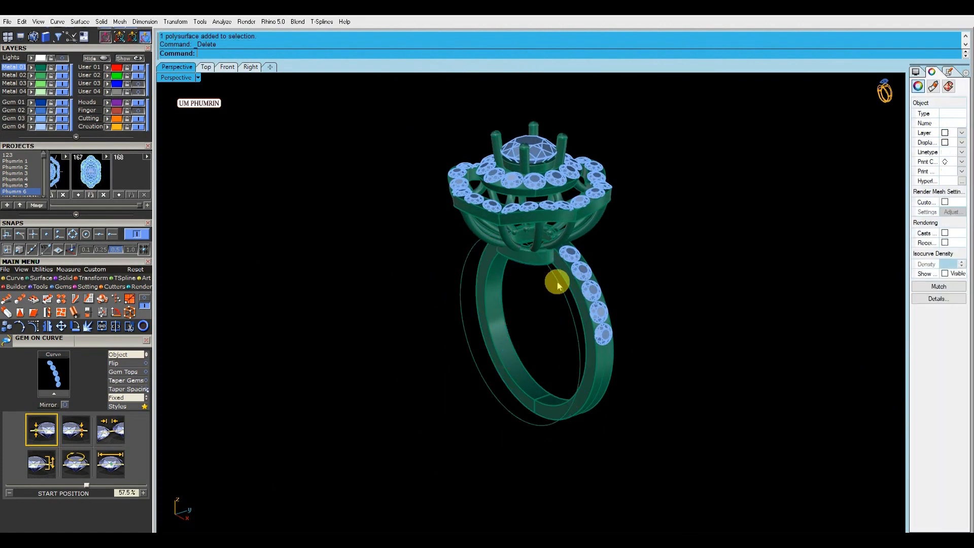
pyautogui.click(557, 281)
pyautogui.press('Delete')
# Add two shared prongs between the remaining band gems with Prong Adder, setting the large diameter to 0.6.
pyautogui.click(533, 280)
pyautogui.middleClick(534, 280)
pyautogui.click(554, 318)
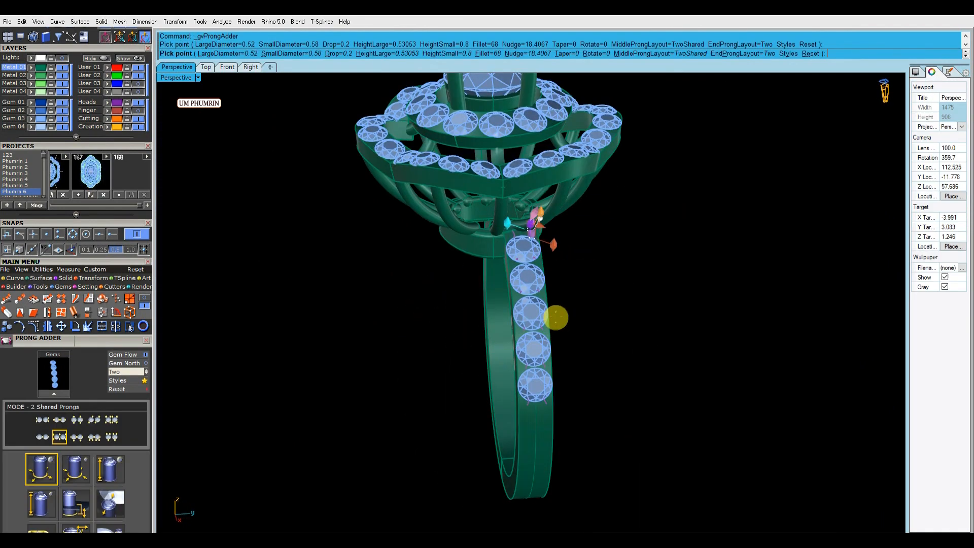
pyautogui.moveTo(555, 318); pyautogui.dragTo(692, 304, button='right')
pyautogui.moveTo(578, 267); pyautogui.dragTo(507, 243, button='right')
pyautogui.click(238, 53)
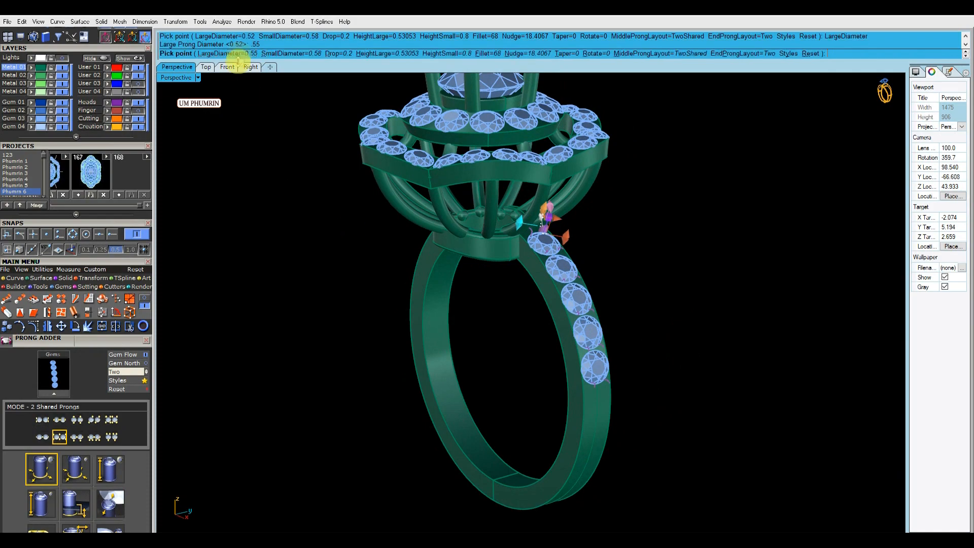
pyautogui.scroll(5, 539, 256)
pyautogui.click(238, 53)
pyautogui.write('.6')
pyautogui.press('Return')
# Adjust the prong nudge to about 4.66 and create the prongs along the gem row.
pyautogui.scroll(-5, 447, 243)
pyautogui.moveTo(446, 249); pyautogui.dragTo(511, 265, button='right')
pyautogui.scroll(8, 558, 198)
pyautogui.scroll(-6, 558, 198)
pyautogui.scroll(4, 456, 244)
pyautogui.moveTo(477, 223); pyautogui.dragTo(477, 199, button='right')
pyautogui.scroll(4, 424, 213)
pyautogui.rightClick(394, 222)
# Edit the band prongs again and set their nudge to about 13.47.
pyautogui.scroll(-7, 413, 233)
pyautogui.moveTo(413, 233); pyautogui.dragTo(478, 288, button='right')
pyautogui.scroll(-5, 478, 289)
pyautogui.rightClick(478, 288)
pyautogui.scroll(7, 463, 243)
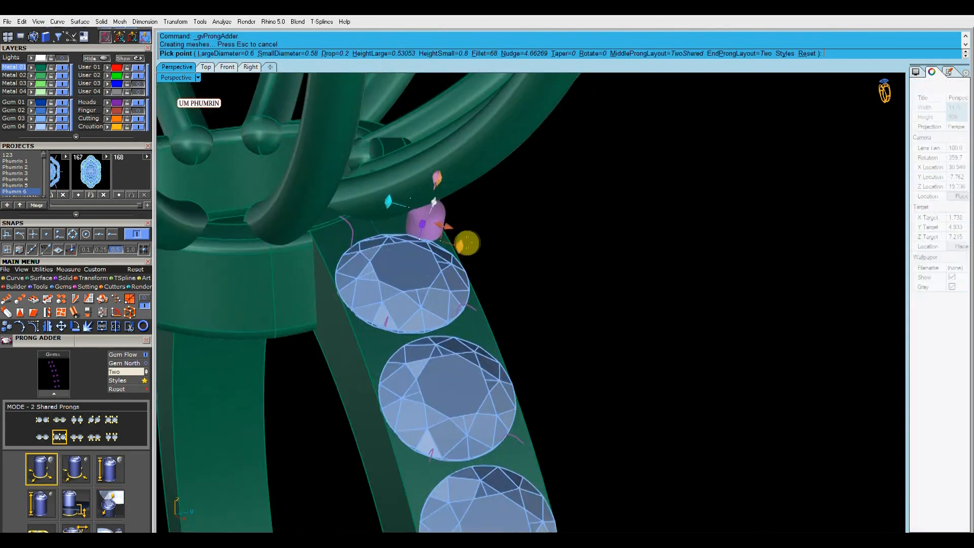
pyautogui.rightClick(363, 276)
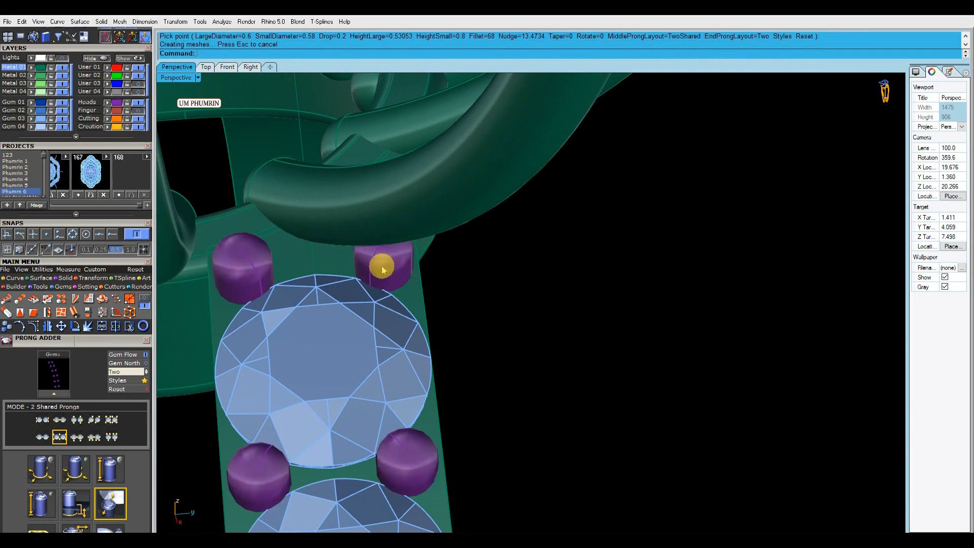
# Fine-tune the height of the band prongs while viewing the gem row in profile.
pyautogui.scroll(-6, 372, 267)
pyautogui.moveTo(428, 343); pyautogui.dragTo(576, 223, button='right')
pyautogui.scroll(2, 578, 238)
pyautogui.rightClick(584, 258)
pyautogui.scroll(6, 502, 196)
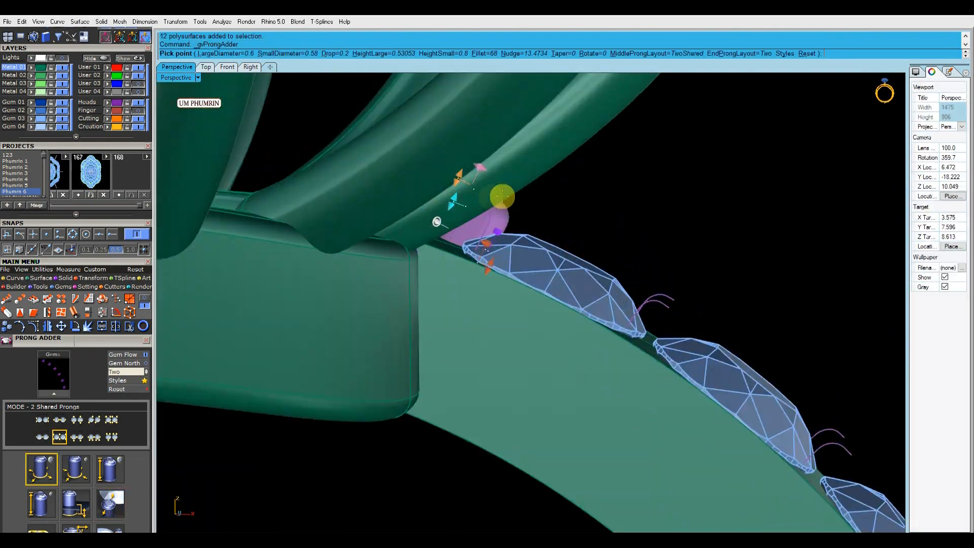
pyautogui.moveTo(468, 172); pyautogui.dragTo(470, 170)
pyautogui.rightClick(510, 193)
pyautogui.scroll(-7, 548, 204)
pyautogui.moveTo(599, 246)
pyautogui.mouseDown(button='right')
pyautogui.moveTo(624, 239)
pyautogui.moveTo(605, 248)
pyautogui.mouseUp(button='right')
pyautogui.rightClick(603, 247)
pyautogui.scroll(7, 497, 186)
pyautogui.scroll(-7, 521, 175)
pyautogui.moveTo(515, 196); pyautogui.dragTo(406, 291, button='right')
# Assign the prongs to the Metal 01 layer and mirror them with the gem row across the Y axis.
pyautogui.click(430, 278)
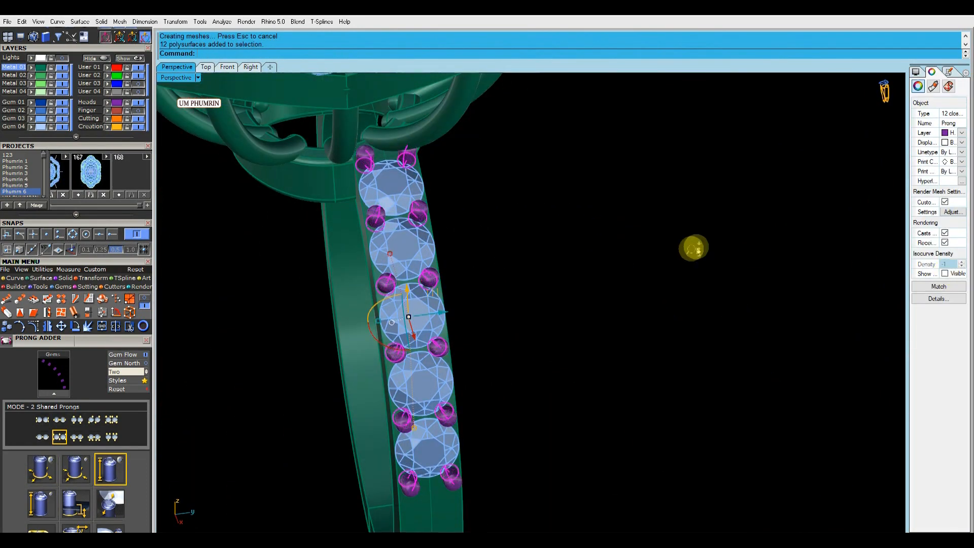
pyautogui.scroll(-5, 694, 247)
pyautogui.click(31, 67)
pyautogui.scroll(5, 531, 227)
pyautogui.click(531, 226)
pyautogui.scroll(-7, 530, 226)
pyautogui.moveTo(530, 227); pyautogui.dragTo(609, 239, button='right')
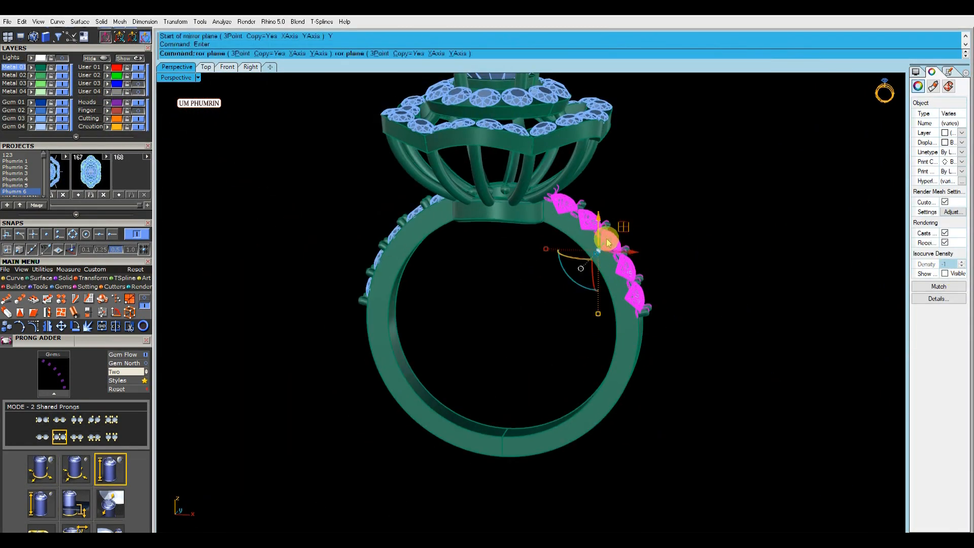
# Mirror the band with its gem rows and prongs to form the double band again.
pyautogui.click(755, 378)
pyautogui.moveTo(754, 377); pyautogui.dragTo(329, 260)
pyautogui.moveTo(599, 249)
pyautogui.mouseDown(button='right')
pyautogui.moveTo(486, 282)
pyautogui.moveTo(569, 253)
pyautogui.moveTo(460, 187)
pyautogui.mouseUp(button='right')
# Select the whole ring in the front view and save the file.
pyautogui.click(228, 68)
pyautogui.scroll(-7, 426, 213)
pyautogui.moveTo(362, 252); pyautogui.dragTo(355, 220, button='right')
pyautogui.hotkey('ctrl', 'a')
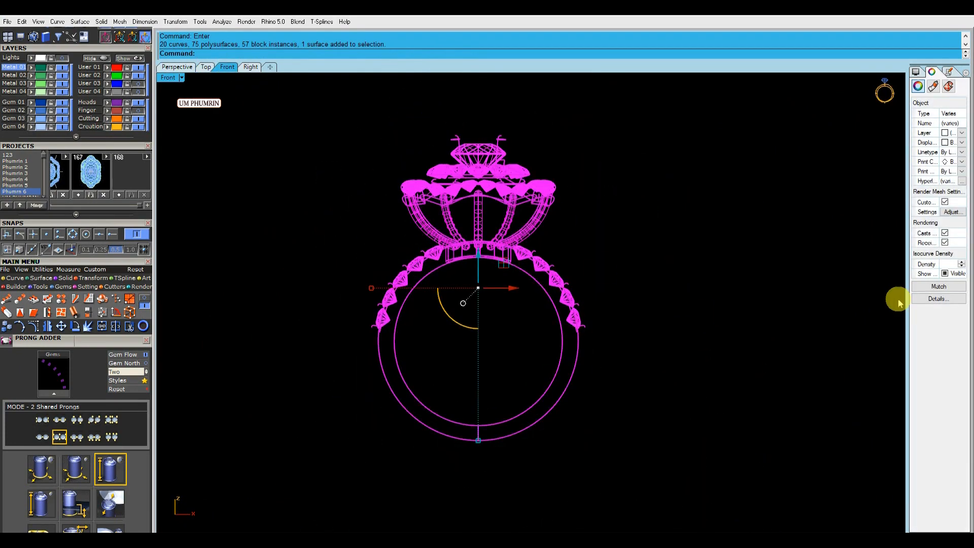
pyautogui.click(177, 67)
pyautogui.moveTo(487, 223)
pyautogui.mouseDown(button='right')
pyautogui.moveTo(544, 312)
pyautogui.moveTo(659, 363)
pyautogui.moveTo(656, 404)
pyautogui.mouseUp(button='right')
pyautogui.scroll(8, 675, 261)
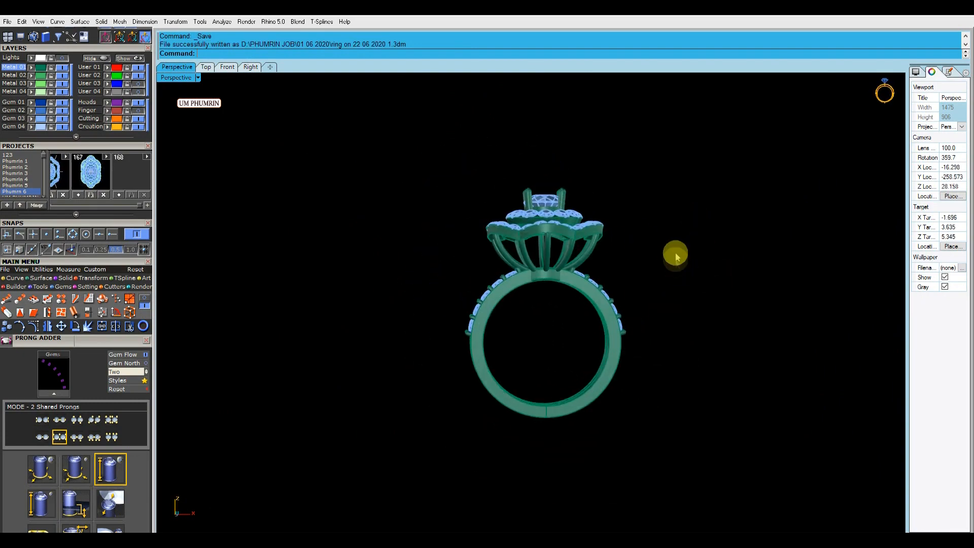
# Select the gem cluster with both halos and raise it slightly above the curved supports.
pyautogui.scroll(-2, 627, 226)
pyautogui.click(584, 222)
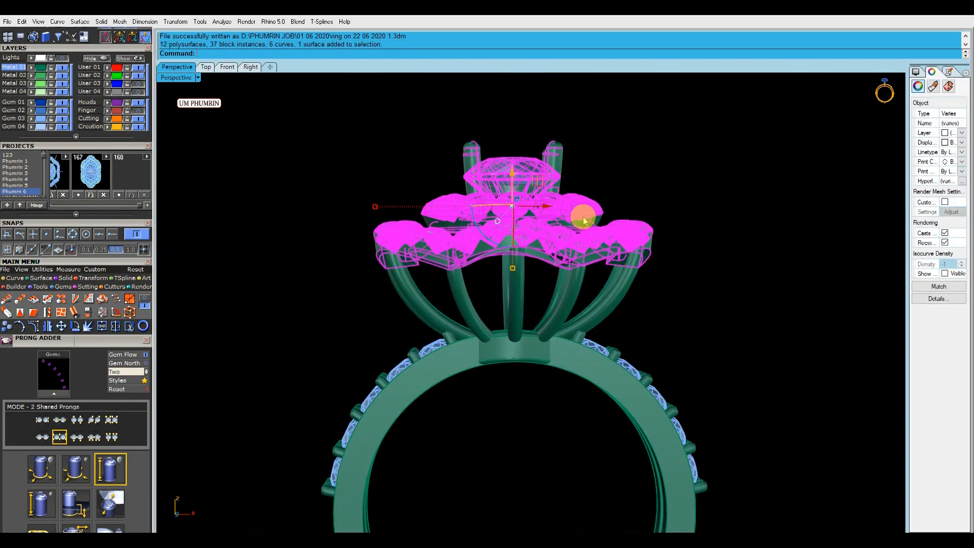
pyautogui.scroll(4, 514, 203)
pyautogui.moveTo(508, 186); pyautogui.dragTo(520, 178)
pyautogui.click(676, 224)
# Select the upper tier of the gem cluster and move it slightly upward.
pyautogui.scroll(-8, 676, 223)
pyautogui.moveTo(675, 224); pyautogui.dragTo(530, 183, button='right')
pyautogui.scroll(5, 530, 183)
pyautogui.click(531, 185)
pyautogui.scroll(3, 553, 178)
pyautogui.moveTo(435, 137); pyautogui.dragTo(437, 124)
pyautogui.scroll(-9, 710, 193)
pyautogui.click(680, 204)
pyautogui.moveTo(678, 205); pyautogui.dragTo(532, 181, button='right')
pyautogui.scroll(-3, 600, 241)
pyautogui.moveTo(600, 241); pyautogui.dragTo(611, 276, button='right')
pyautogui.scroll(3, 528, 289)
pyautogui.moveTo(529, 289); pyautogui.dragTo(626, 260, button='right')
pyautogui.scroll(-3, 626, 260)
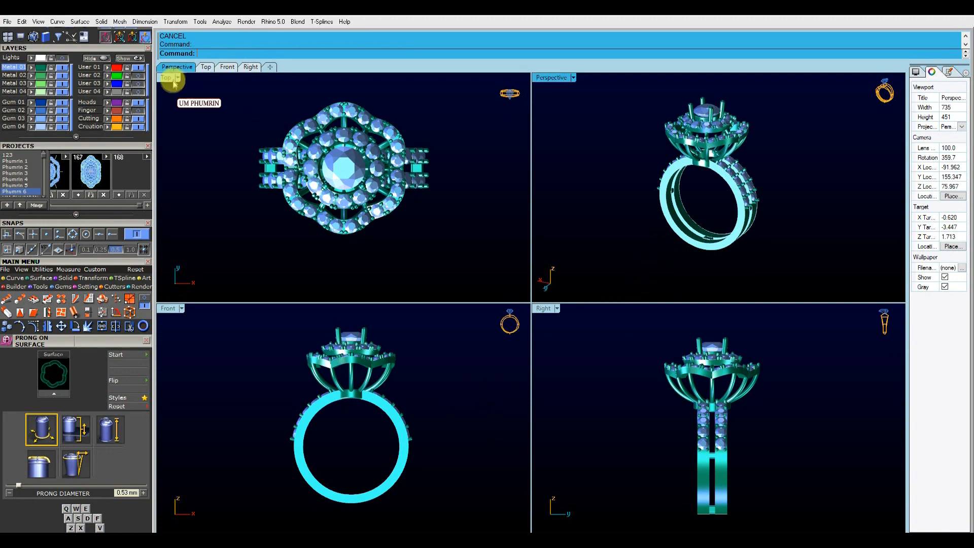
# Maximize the top view and set its display mode to Plastic.
pyautogui.doubleClick(168, 78)
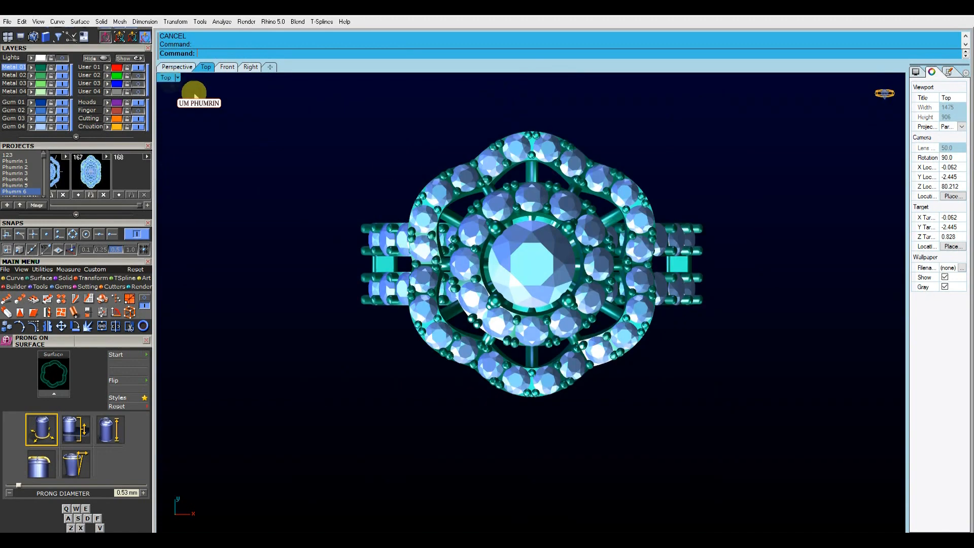
pyautogui.click(176, 79)
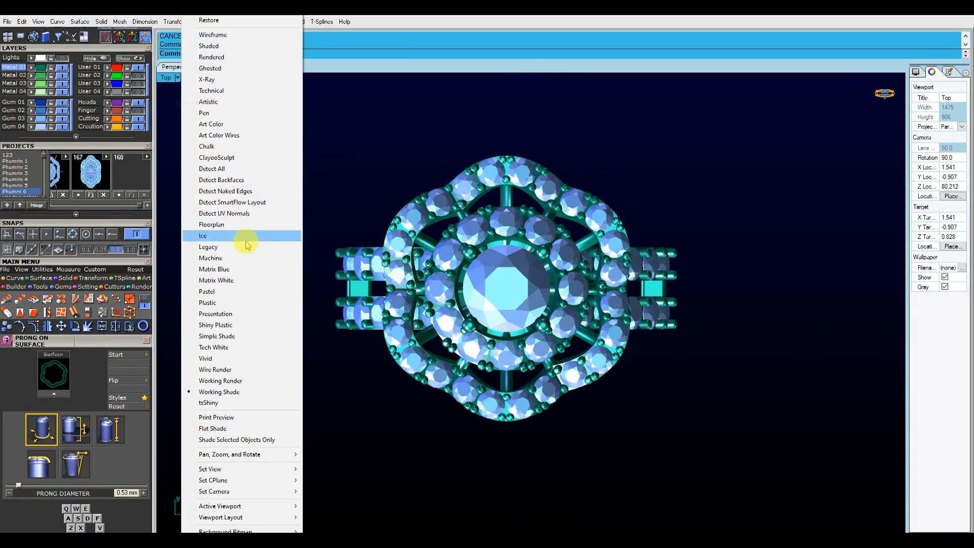
pyautogui.click(226, 302)
# Examine the finished ring in the perspective, front and right views and return to the four-view layout.
pyautogui.click(178, 67)
pyautogui.moveTo(457, 265)
pyautogui.mouseDown(button='right')
pyautogui.moveTo(485, 283)
pyautogui.moveTo(502, 254)
pyautogui.moveTo(446, 224)
pyautogui.moveTo(471, 291)
pyautogui.moveTo(496, 274)
pyautogui.moveTo(455, 298)
pyautogui.mouseUp(button='right')
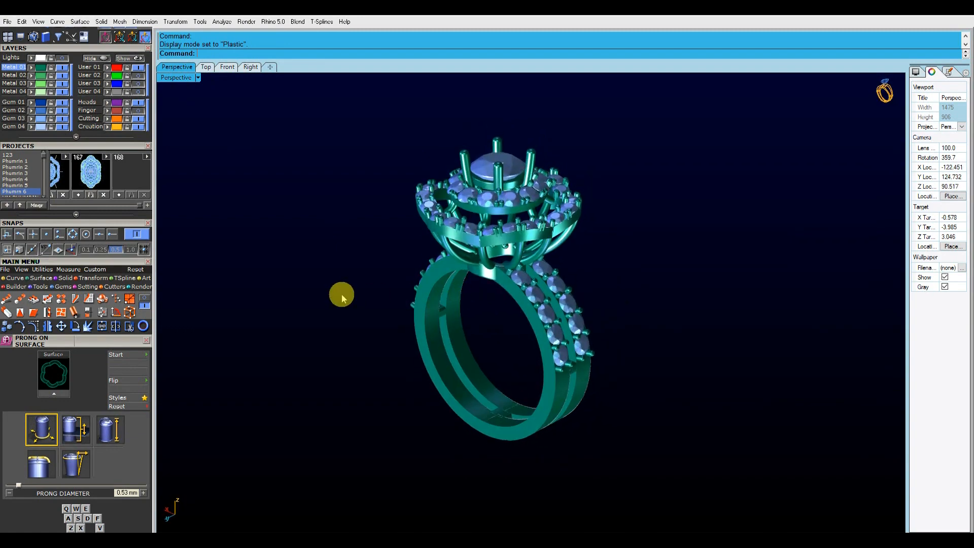
pyautogui.click(227, 67)
pyautogui.click(259, 67)
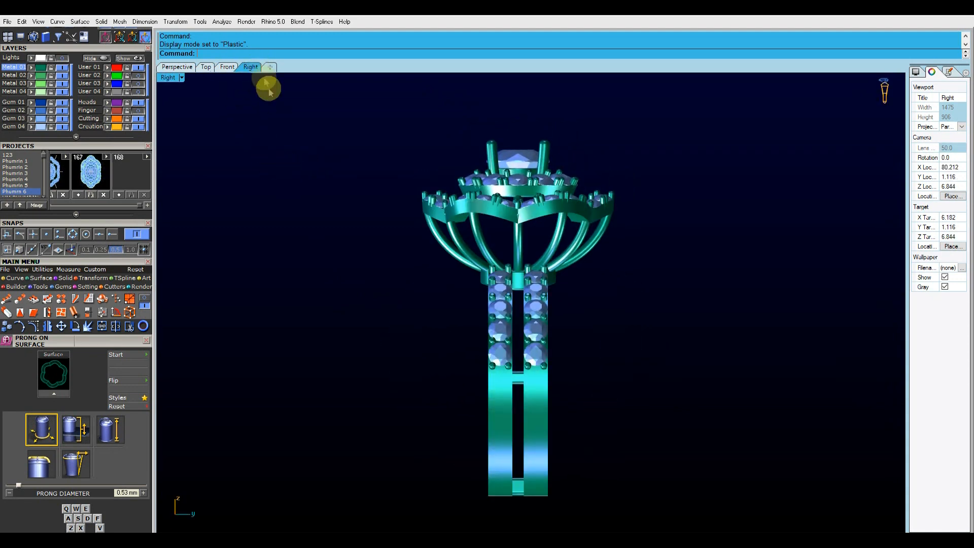
pyautogui.click(174, 67)
pyautogui.doubleClick(178, 76)
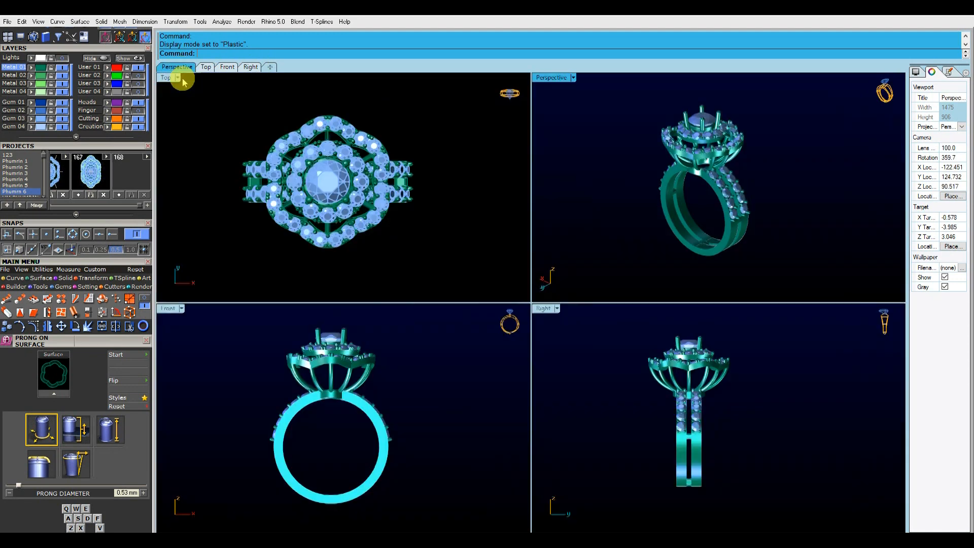
# Set the front, right and perspective viewports to the Plastic display mode.
pyautogui.click(330, 188)
pyautogui.click(169, 311)
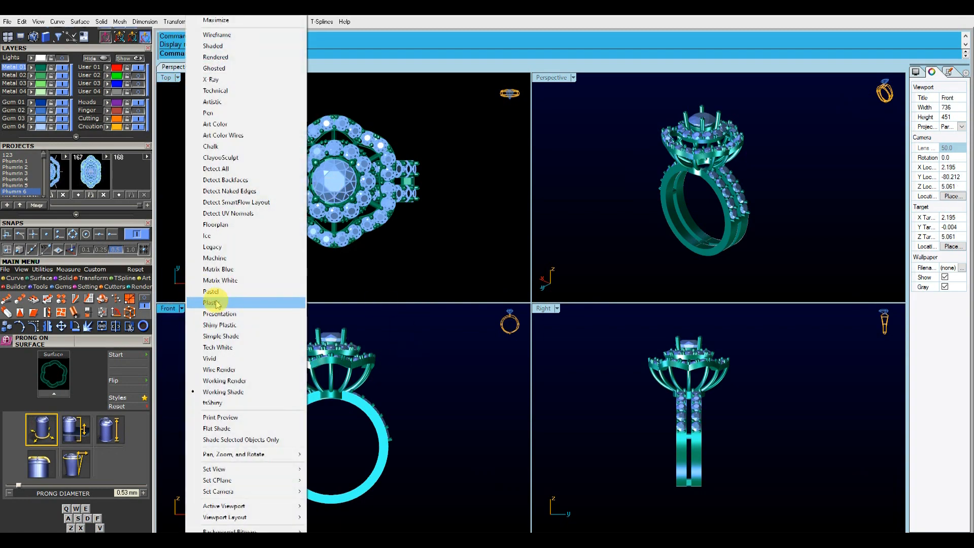
pyautogui.click(243, 301)
pyautogui.click(583, 211)
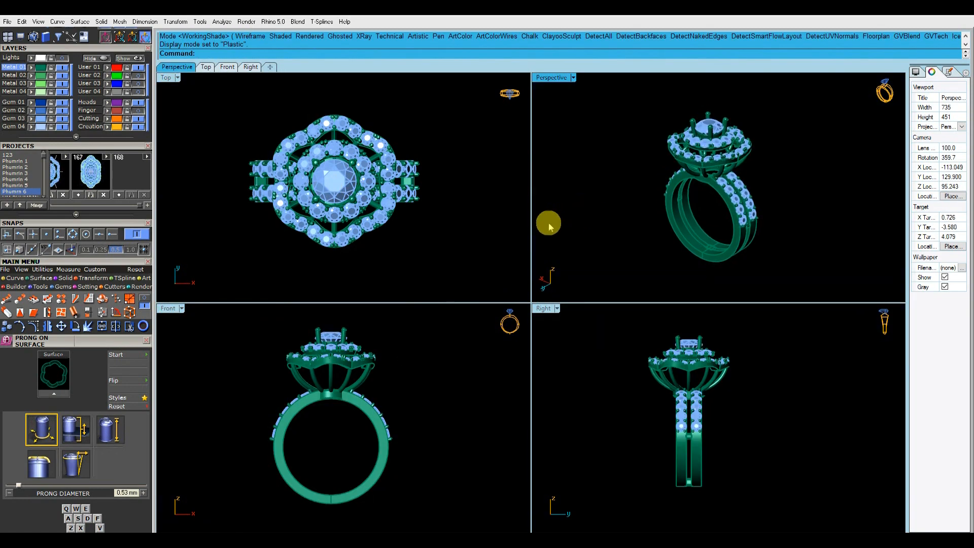